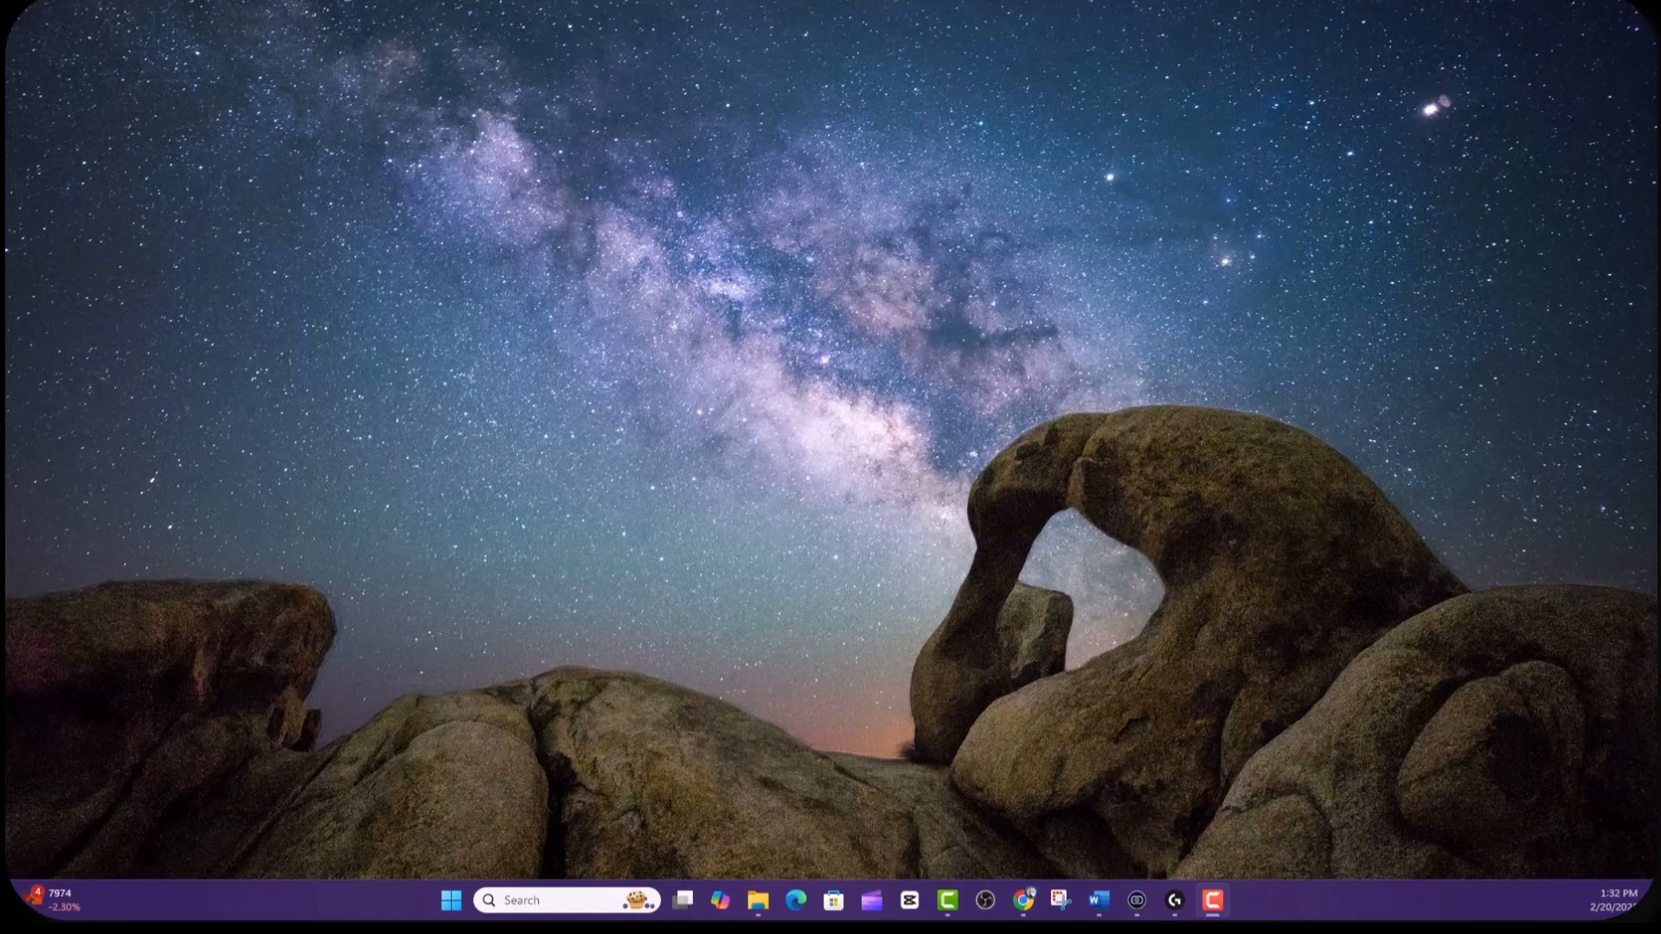
- Open the desktop's background personalization settings and set the background type to Picture
{"action": "right_click", "coordinate": [777, 308]}
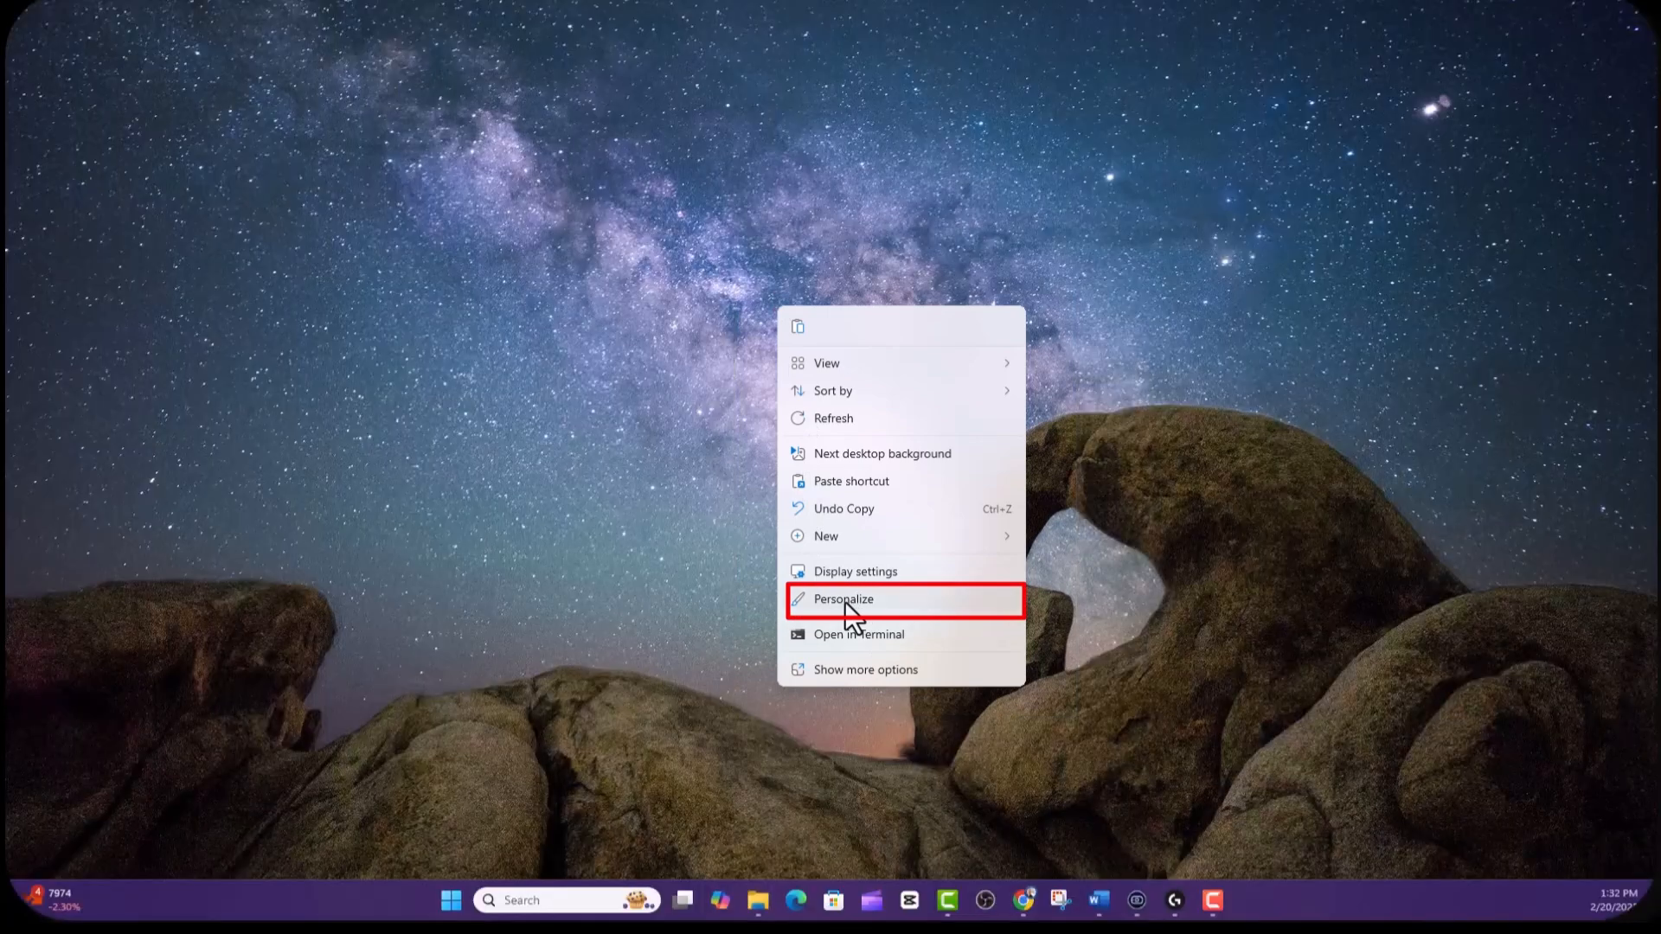
{"action": "left_click", "coordinate": [844, 602]}
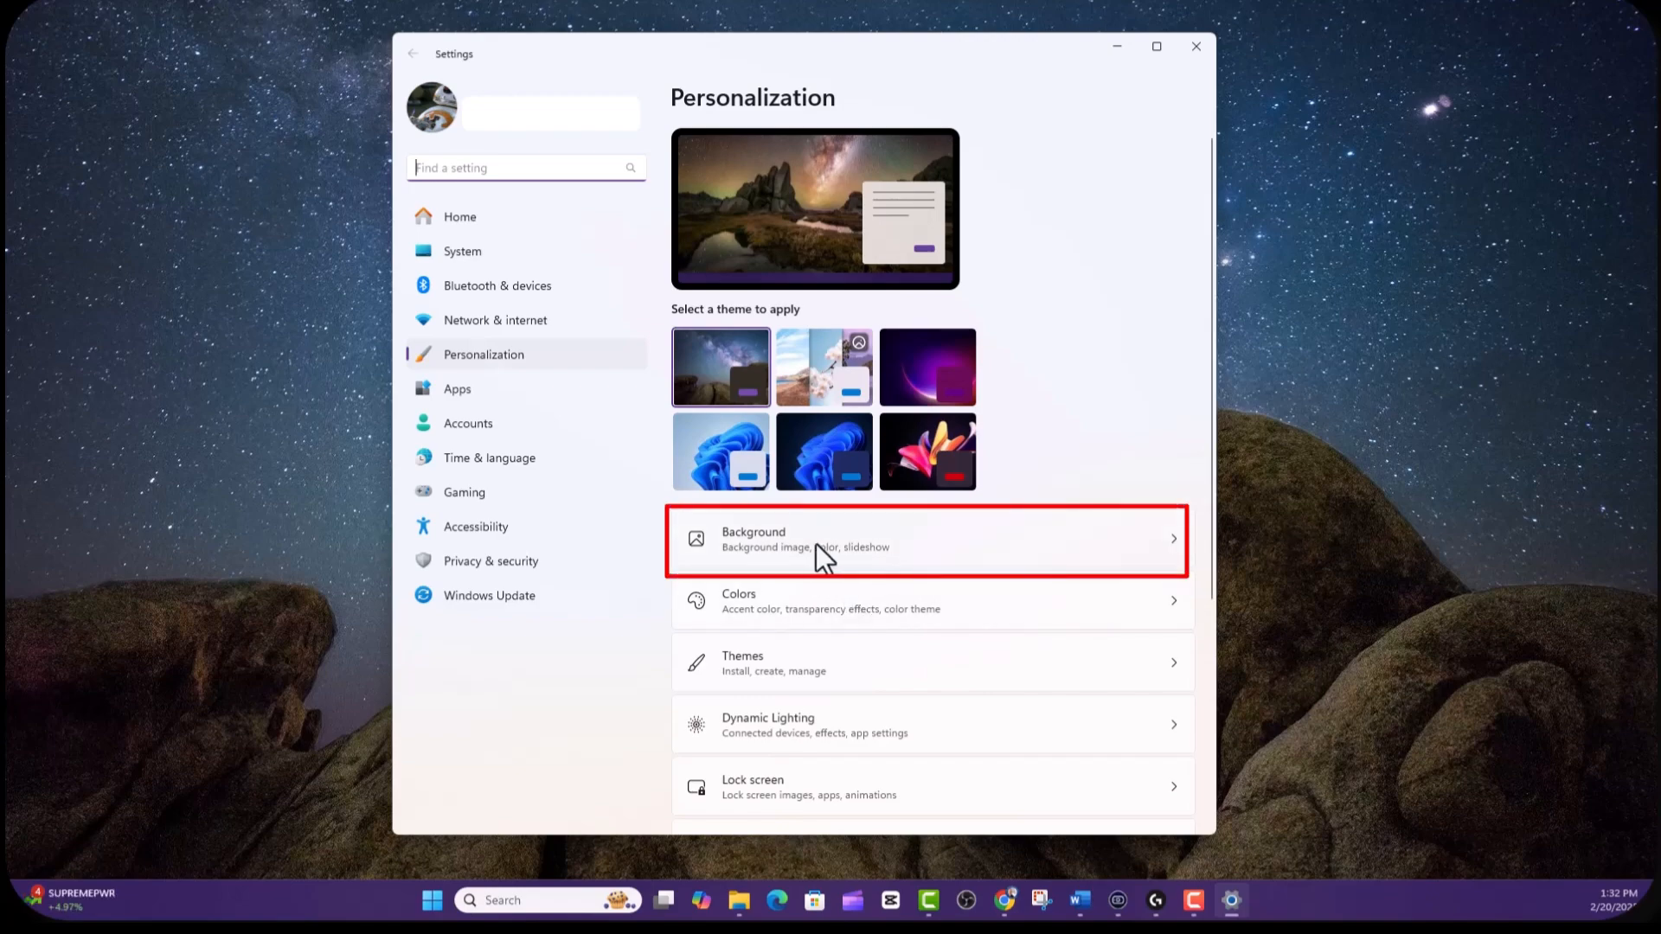
{"action": "left_click", "coordinate": [777, 542]}
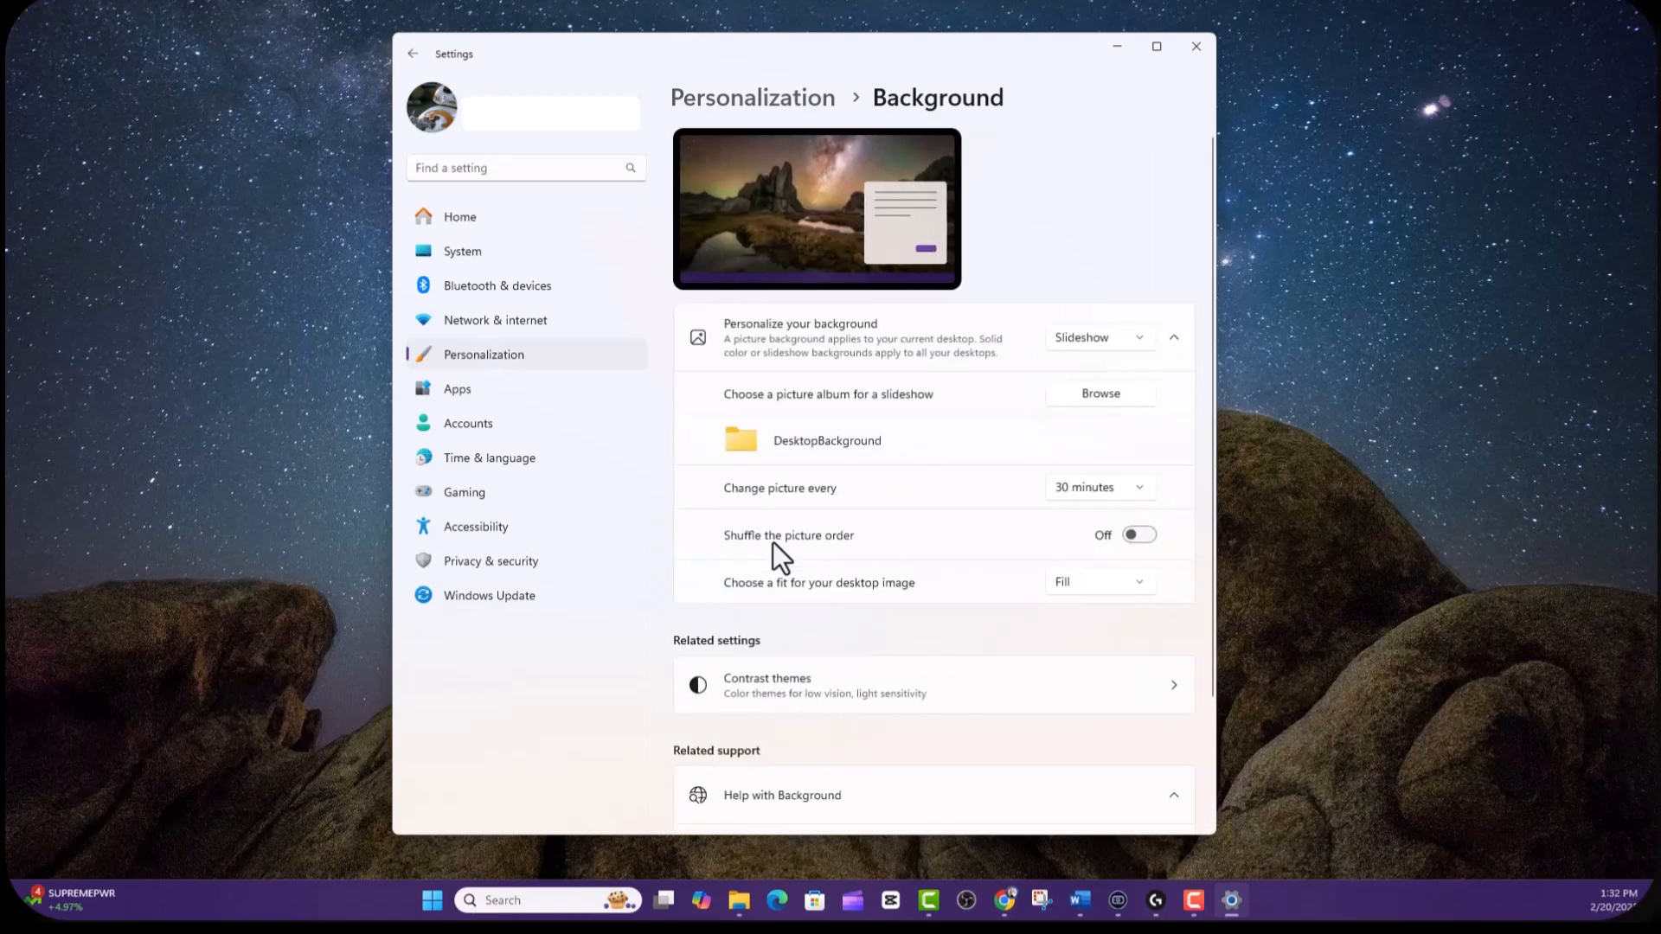
{"action": "left_click", "coordinate": [1133, 345]}
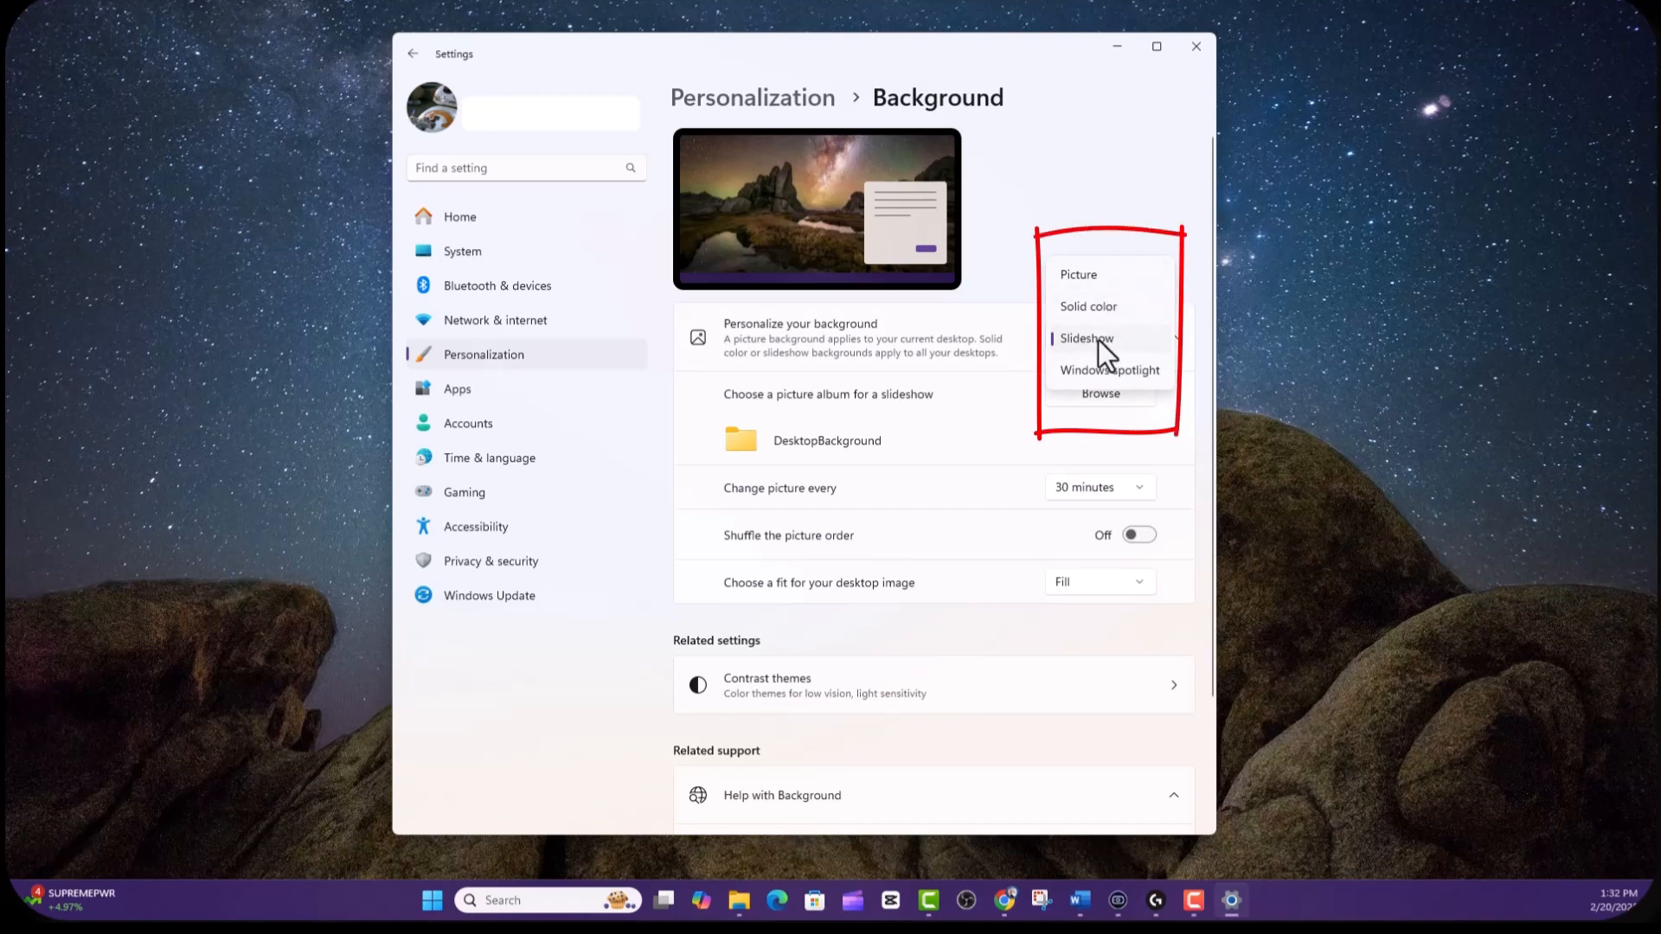
{"action": "left_click", "coordinate": [1077, 275]}
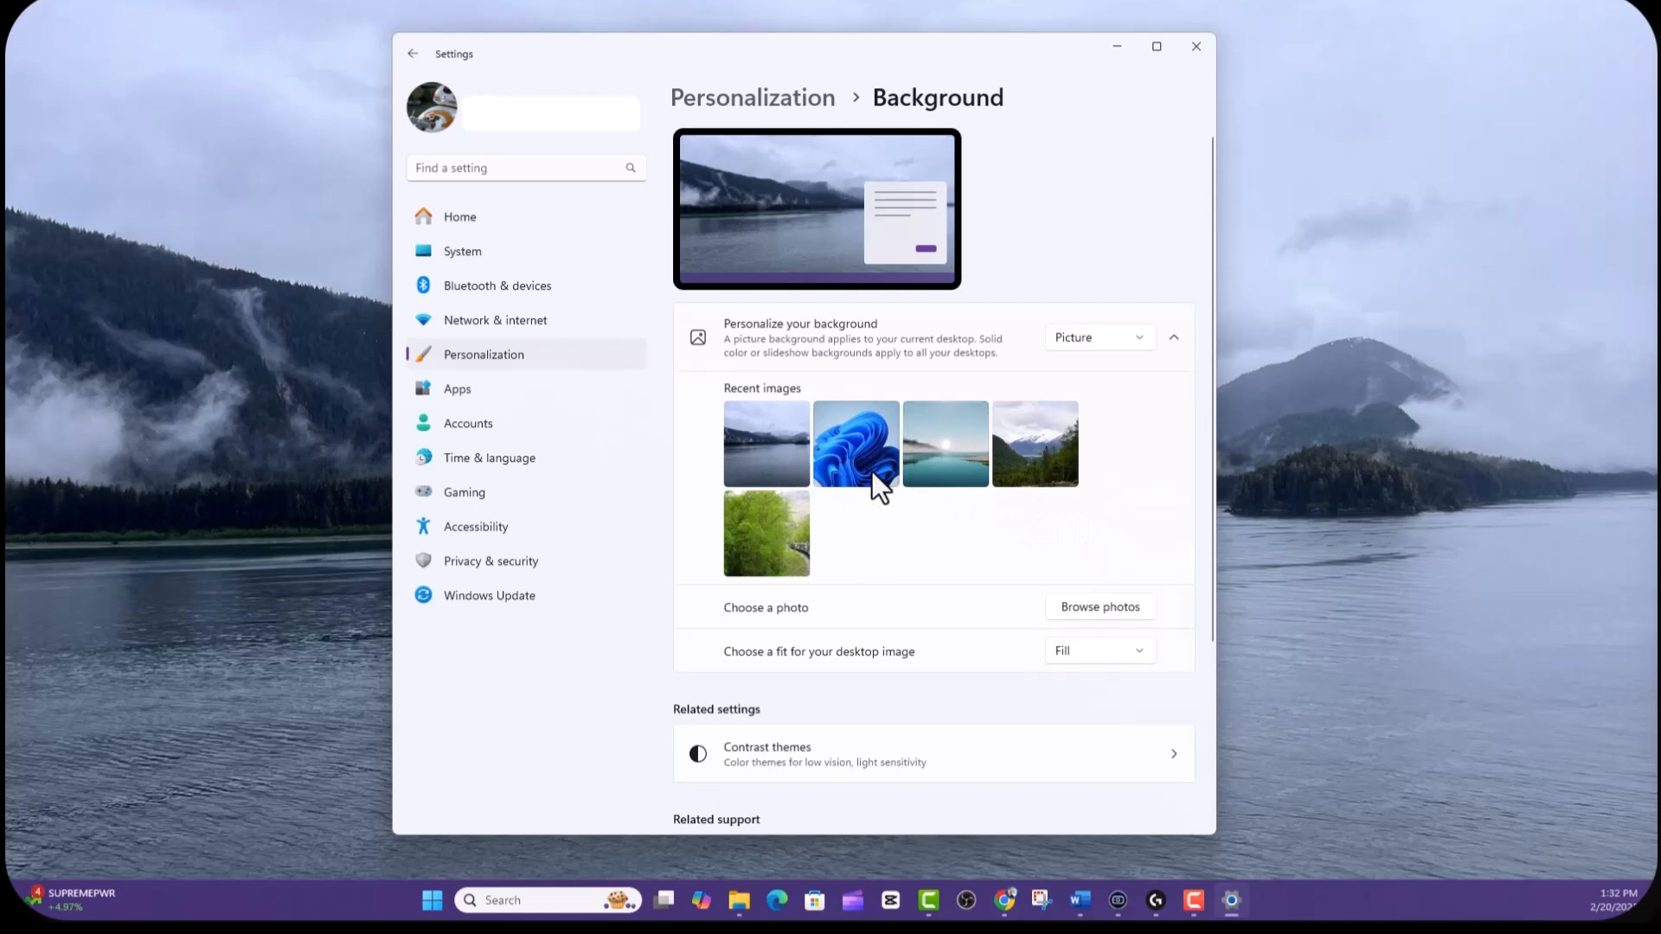
- Set a mountain landscape photo from the Day 2 - Tracey Arm Fjorge folder as the background and minimize the settings window
{"action": "left_click", "coordinate": [1100, 612]}
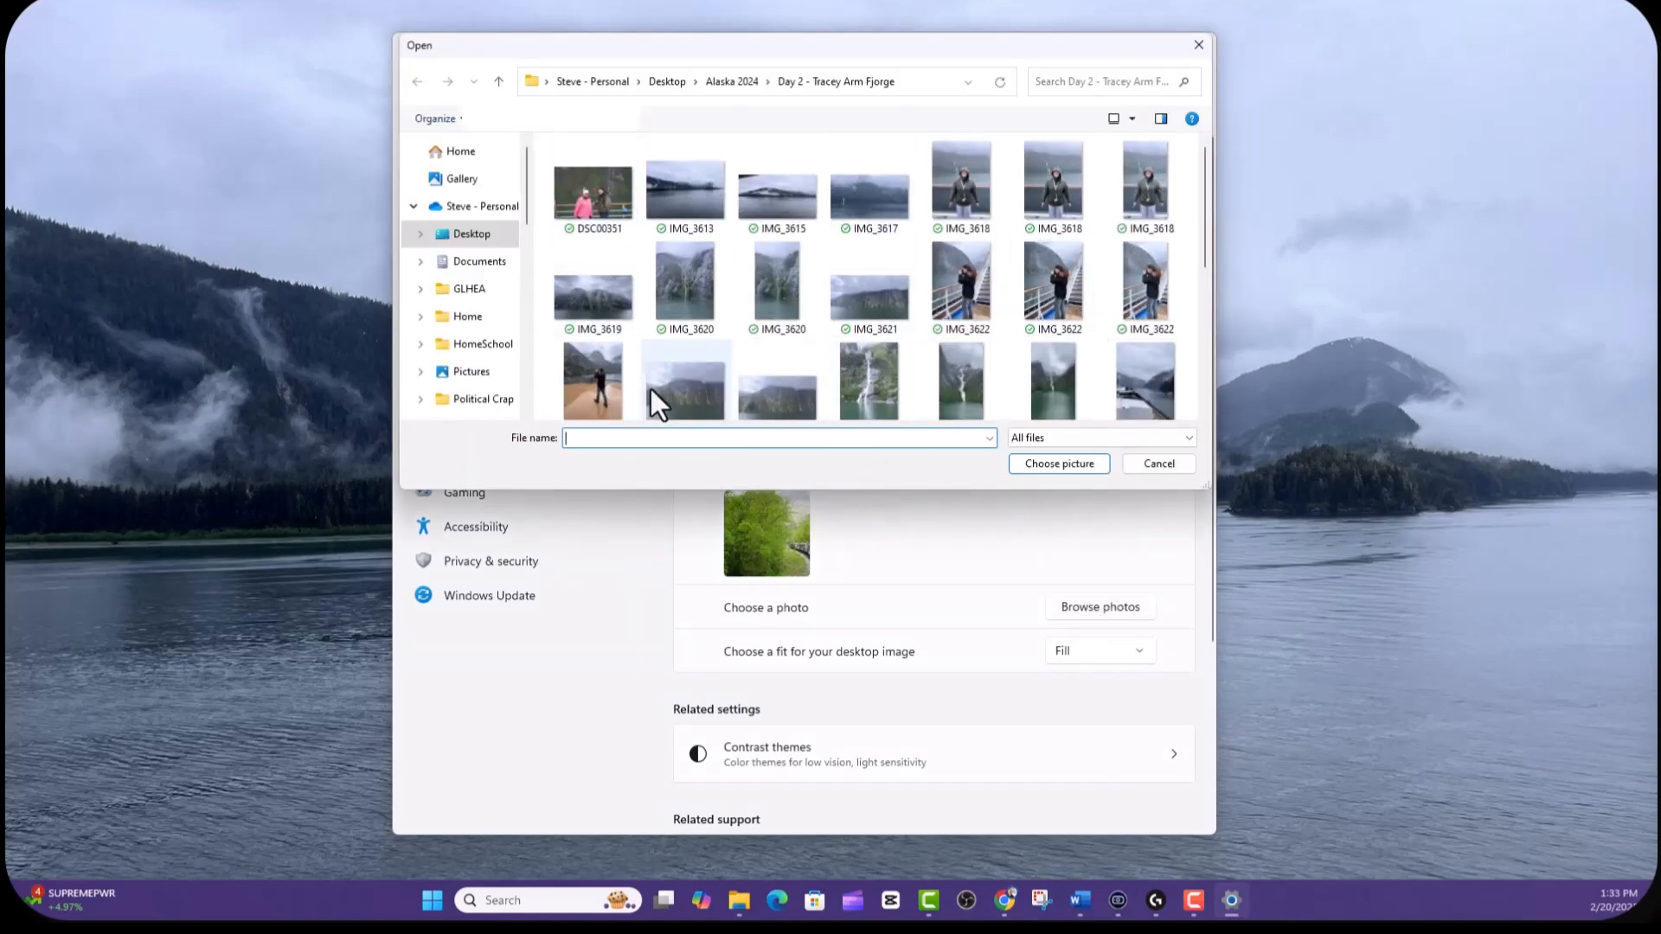
{"action": "left_click", "coordinate": [698, 381]}
{"action": "left_click", "coordinate": [1072, 469]}
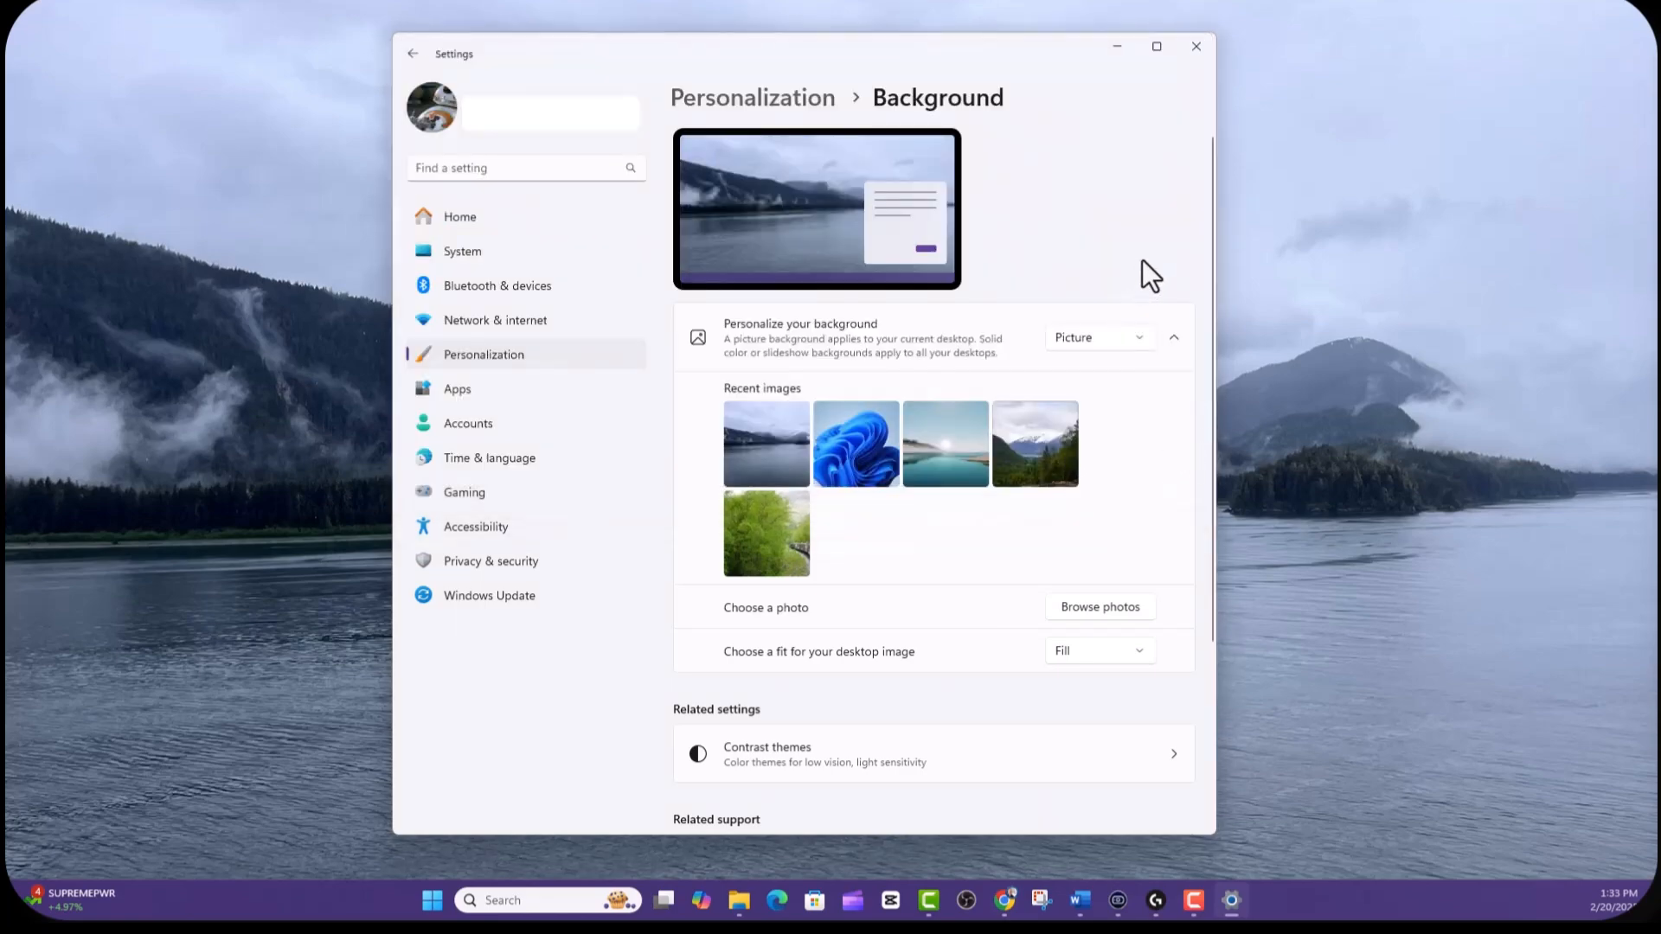
{"action": "left_click", "coordinate": [1117, 48]}
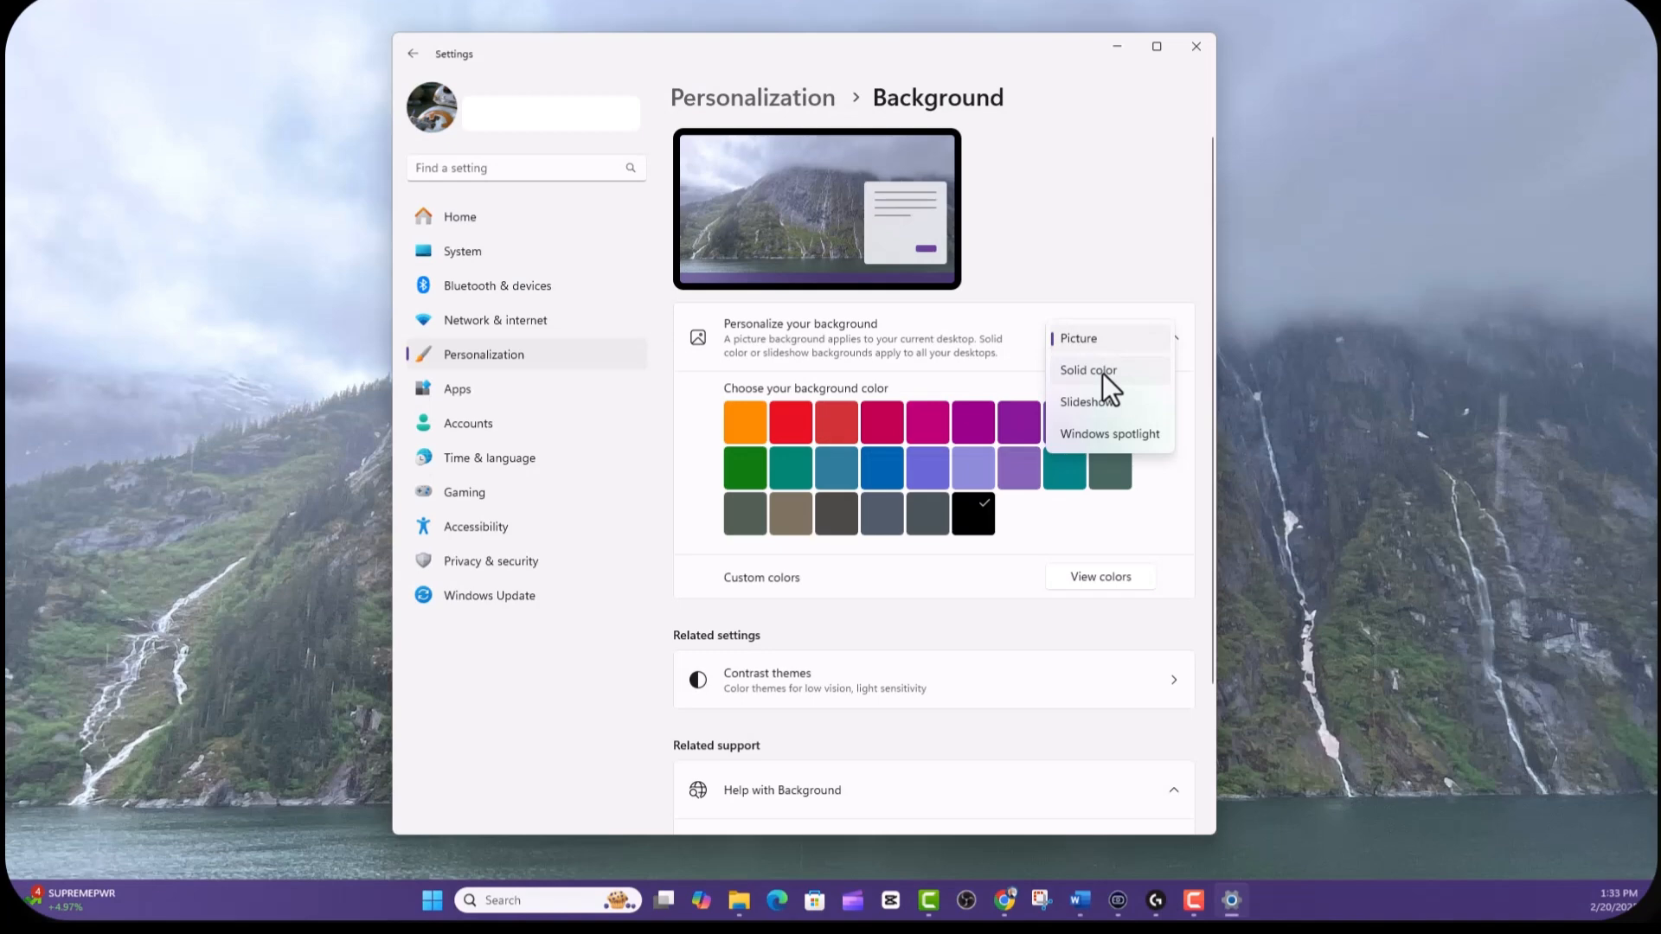
- Switch the background to Solid color and try the green, magenta and periwinkle blue swatches
{"action": "left_click", "coordinate": [1086, 372]}
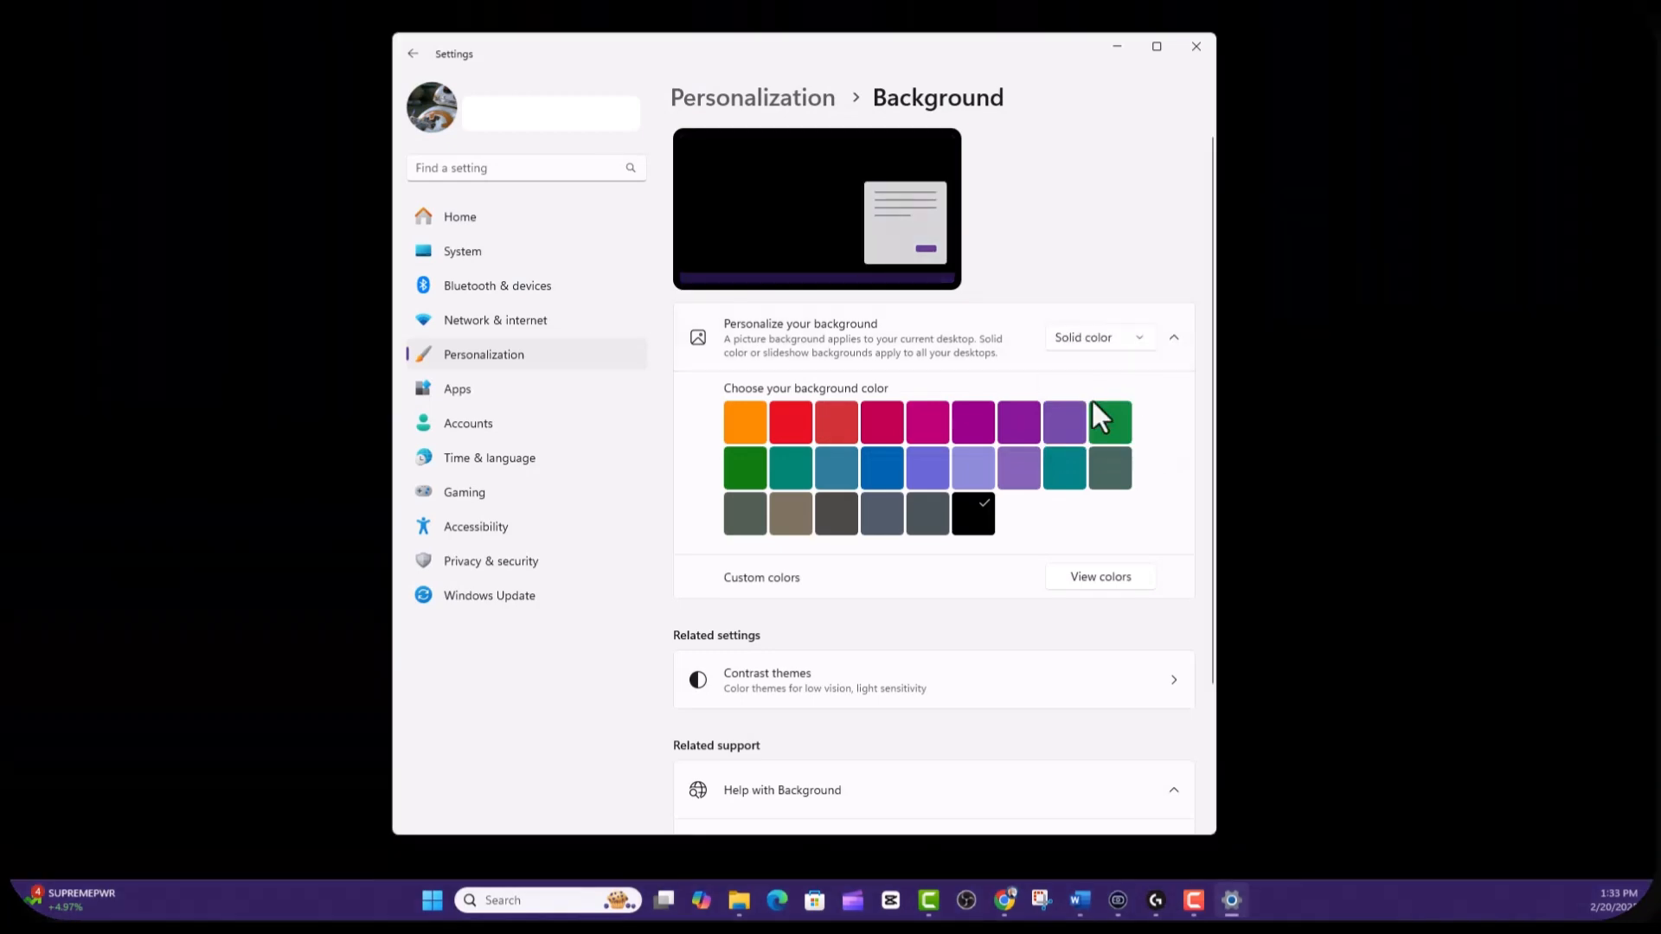
{"action": "left_click", "coordinate": [1106, 424]}
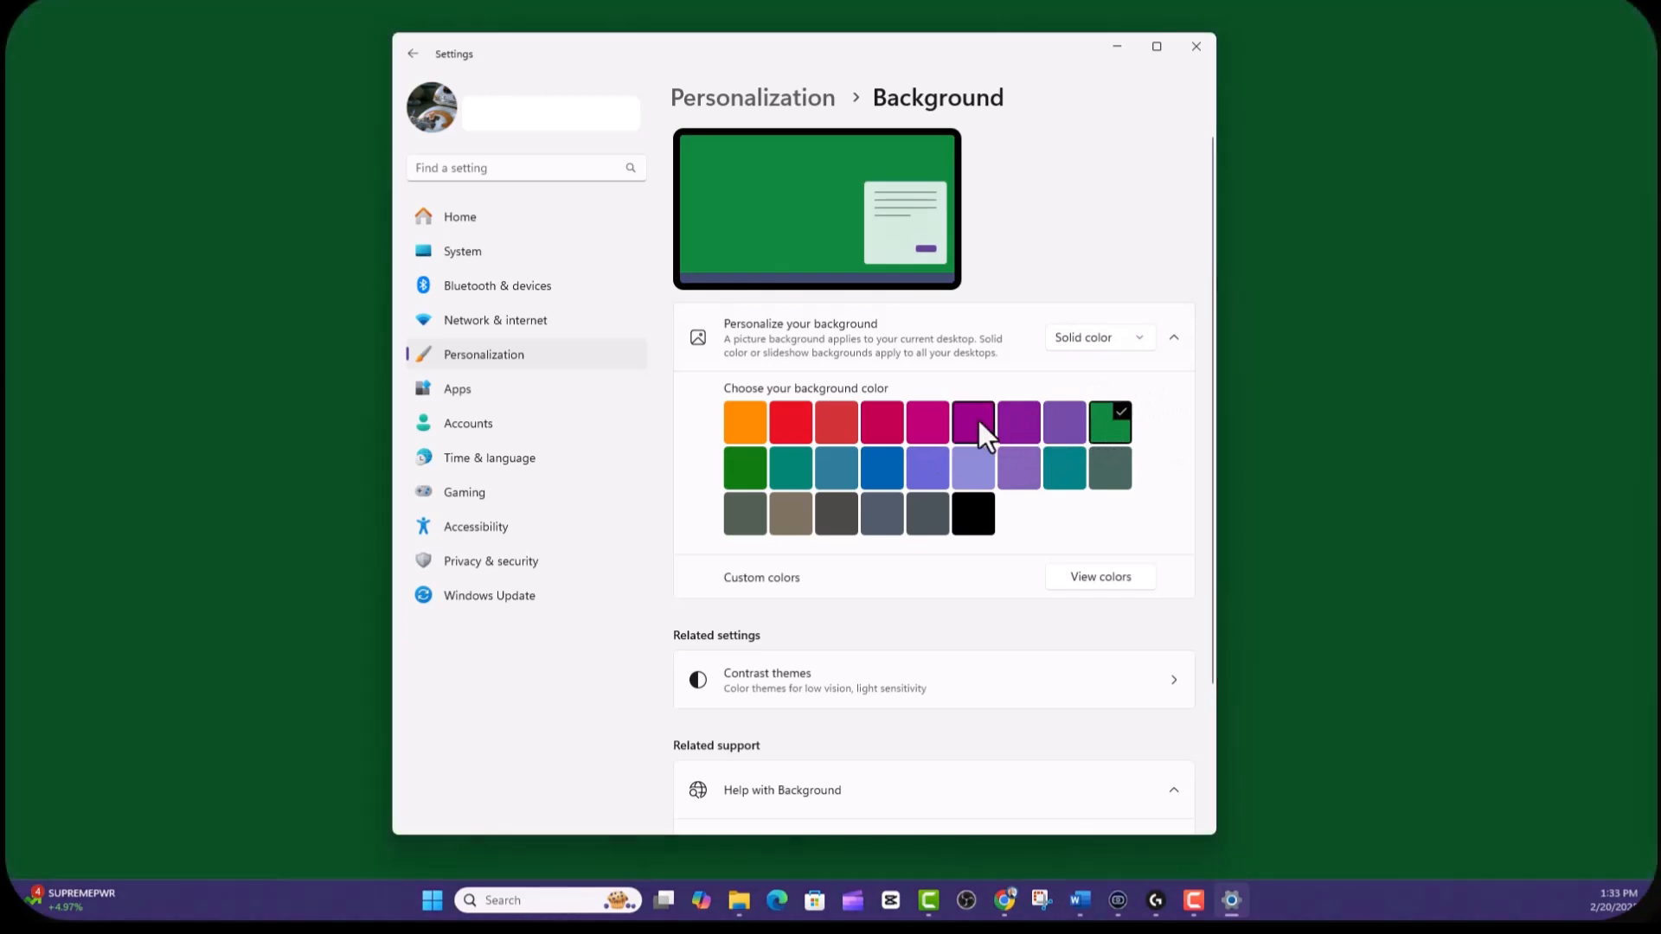
{"action": "left_click", "coordinate": [978, 420]}
{"action": "left_click", "coordinate": [928, 475]}
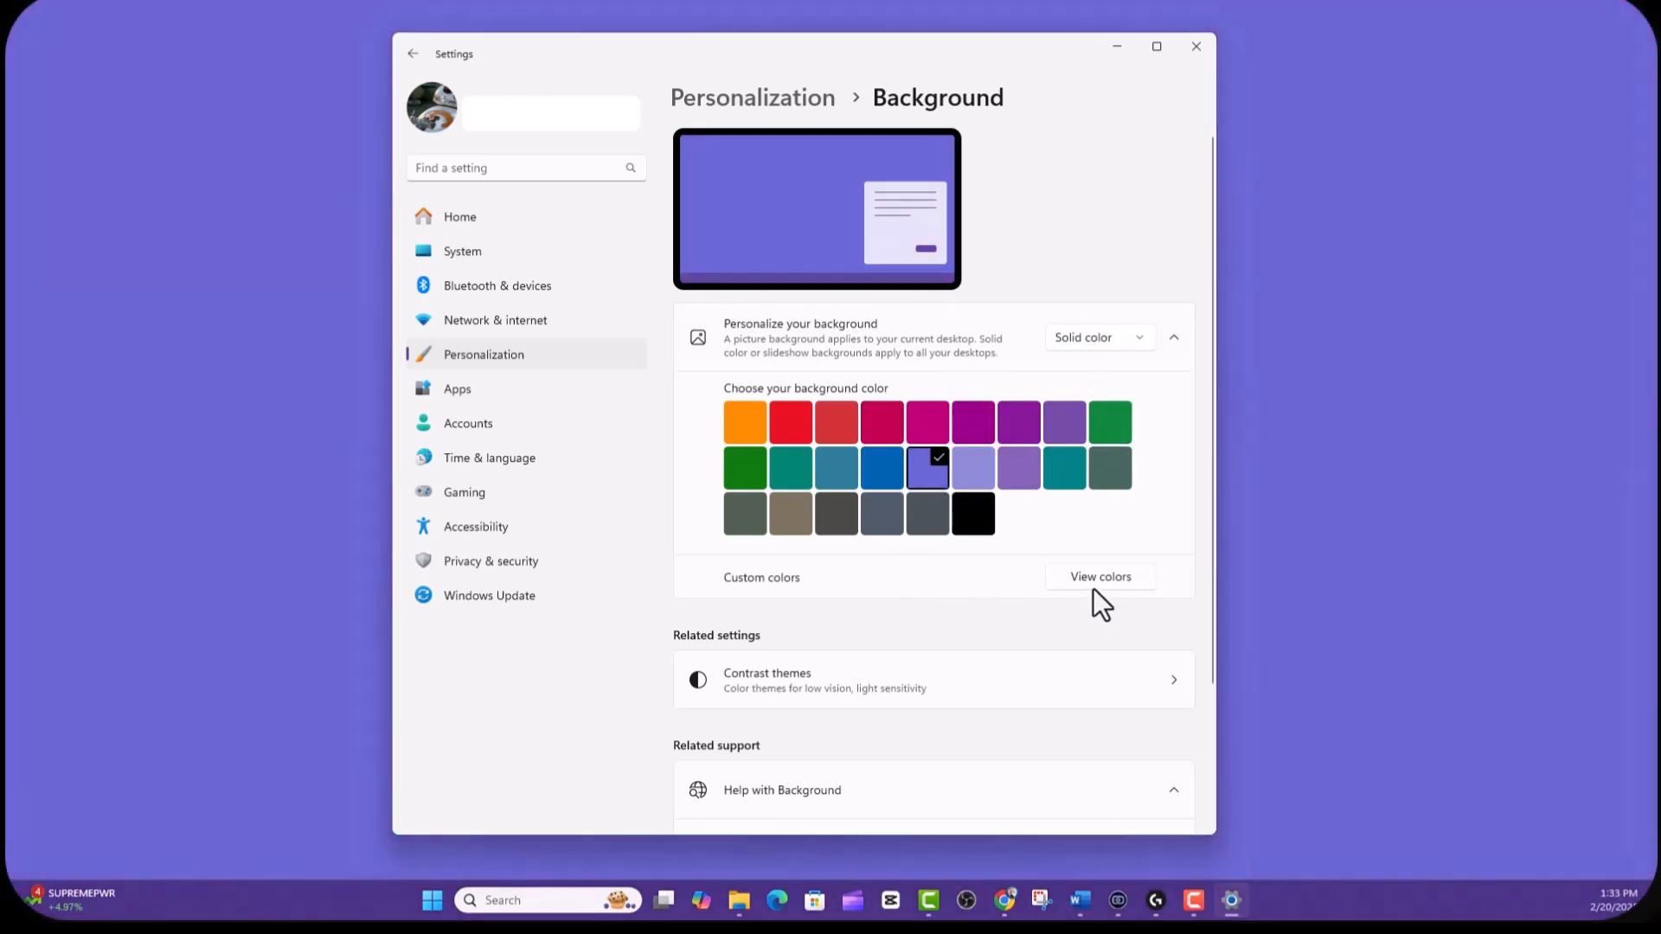
- Try several custom blue and purple shades in the color picker, cancel them, and set the background to the muted red swatch
{"action": "left_click", "coordinate": [1095, 580]}
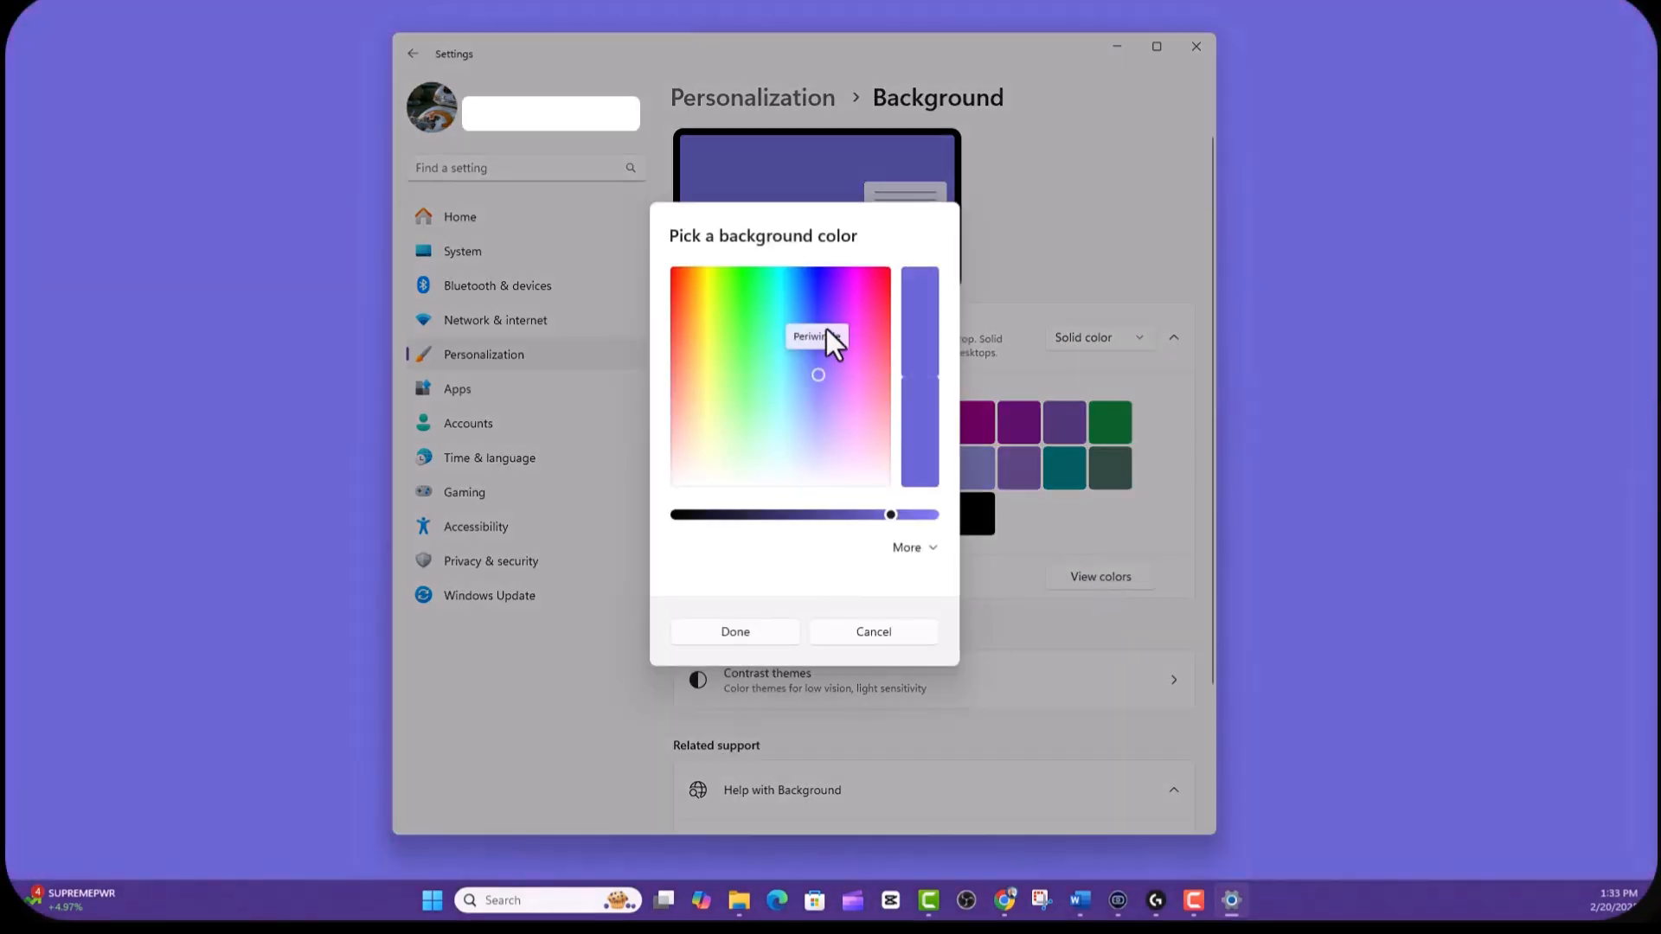
{"action": "left_click", "coordinate": [792, 307]}
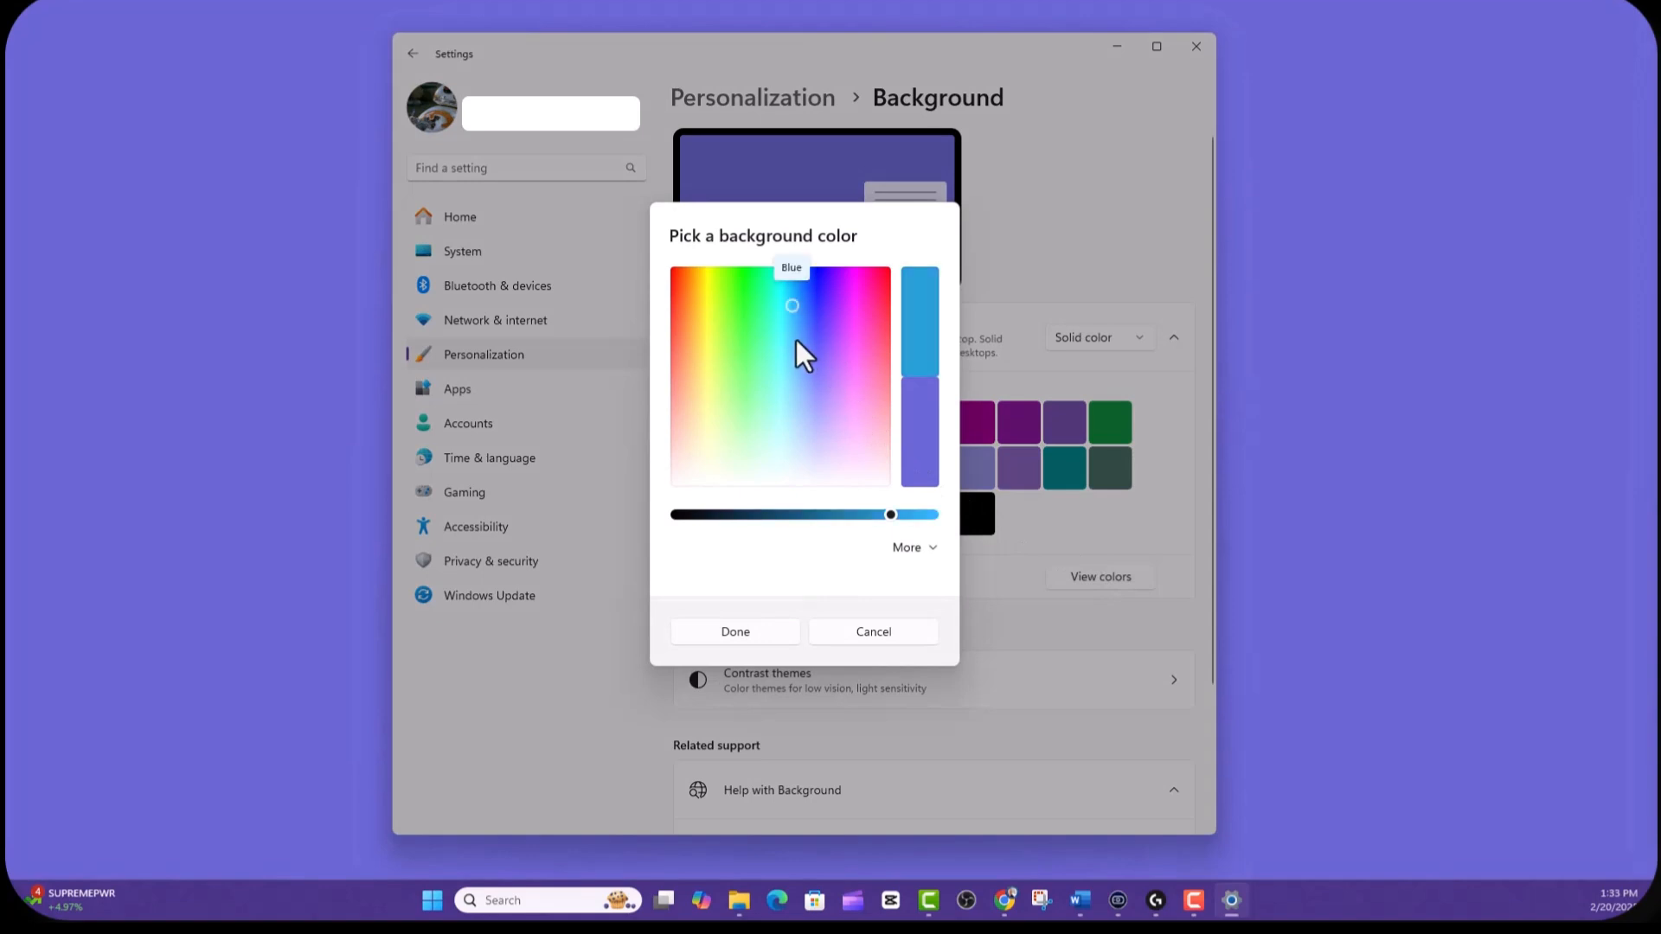
{"action": "left_click", "coordinate": [787, 341]}
{"action": "left_click", "coordinate": [824, 356]}
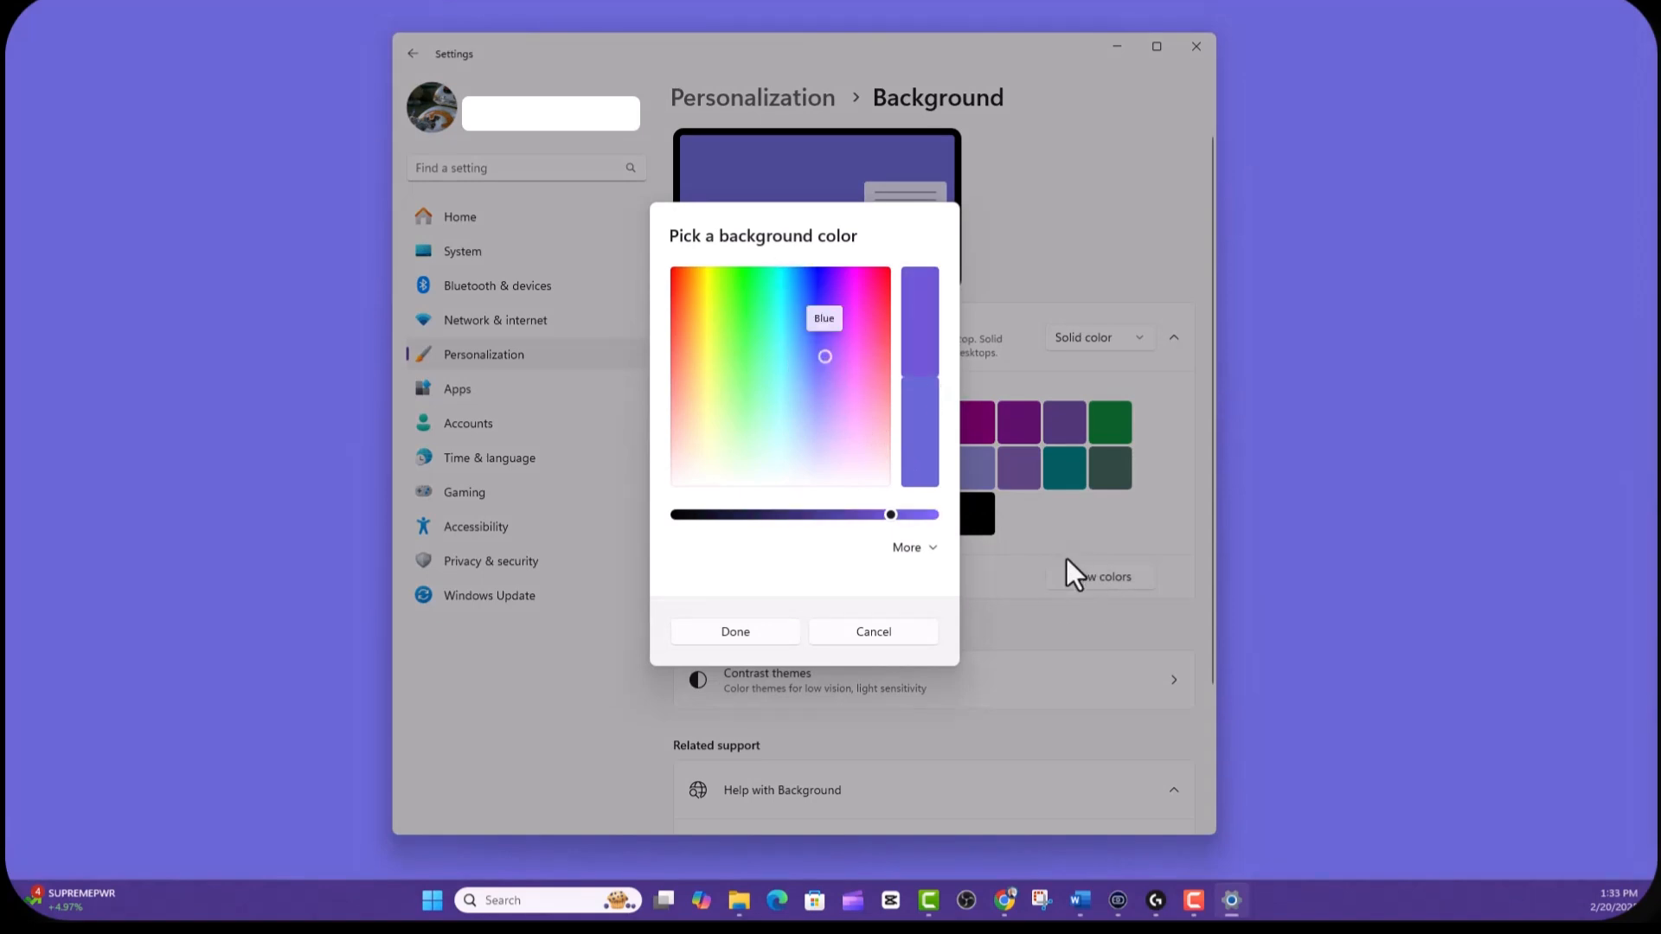
{"action": "left_click", "coordinate": [875, 639]}
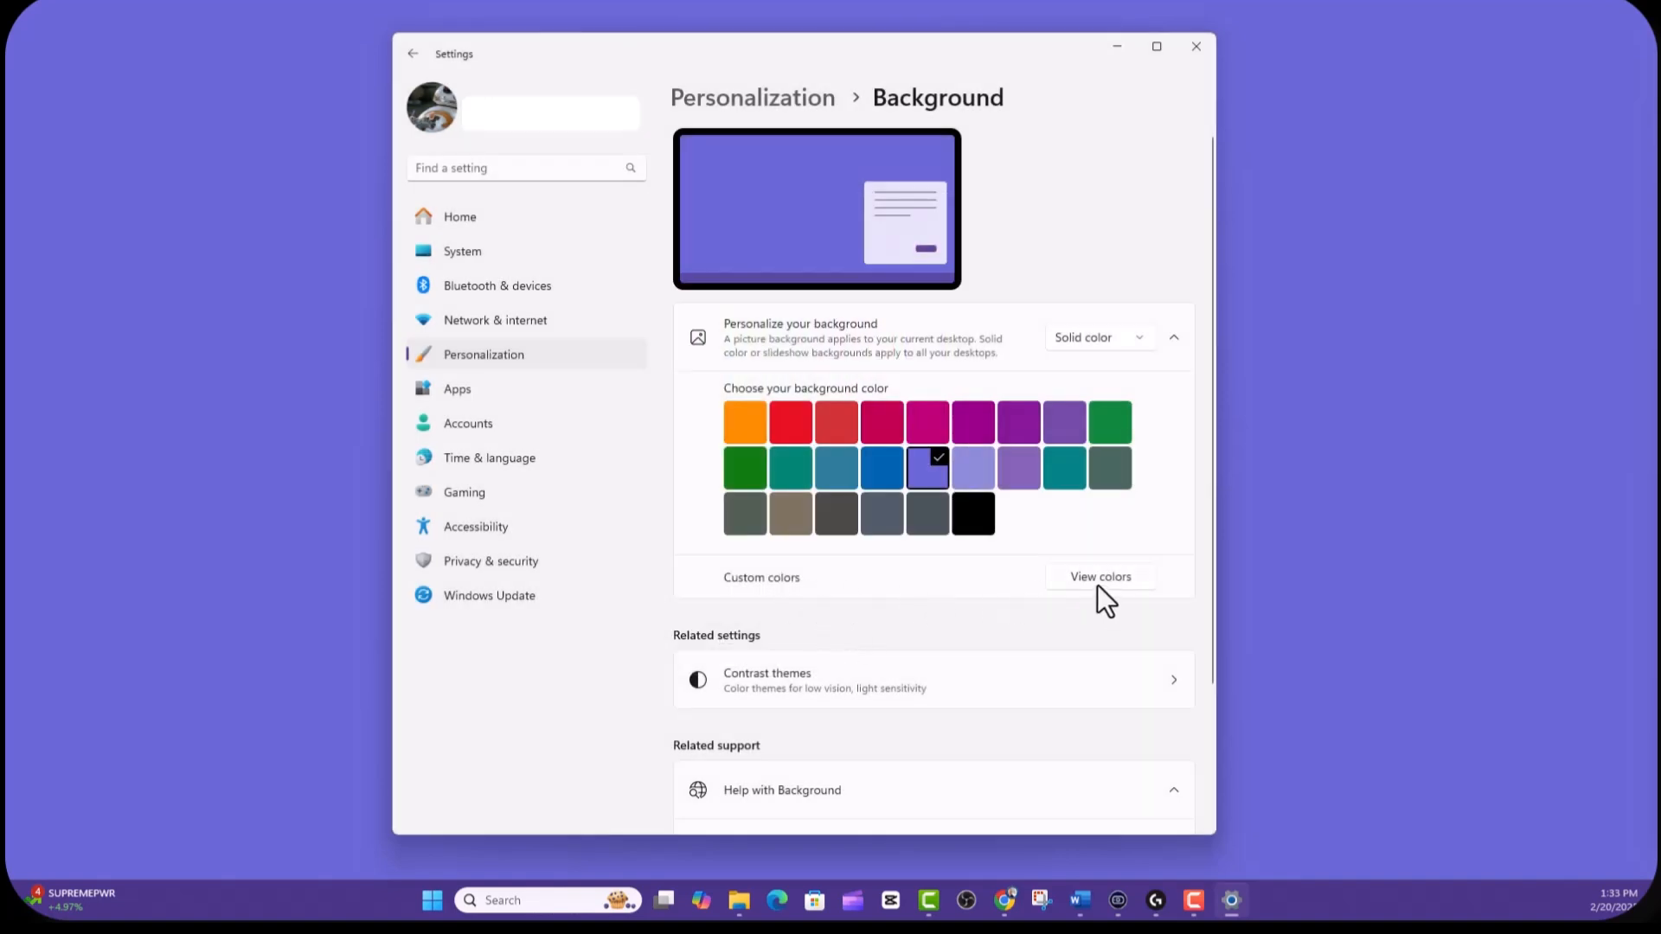
{"action": "left_click", "coordinate": [838, 430]}
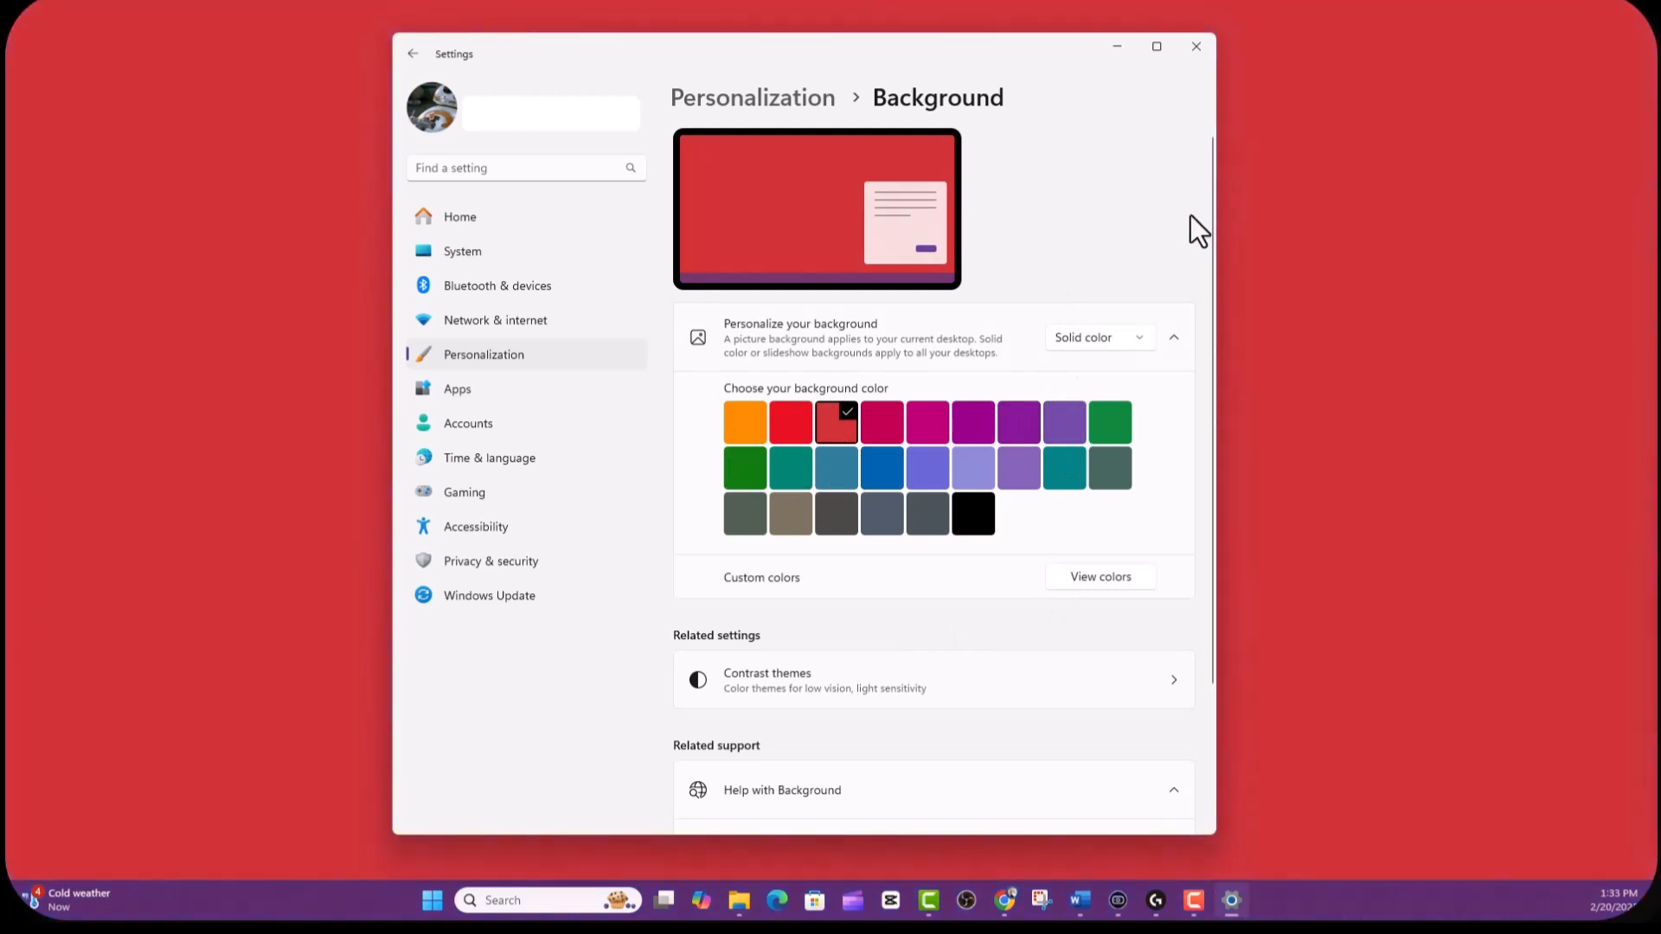
- Switch the background to Slideshow and use the SlideShow folder inside Alaska 2024 as its picture album
{"action": "left_click", "coordinate": [1138, 343]}
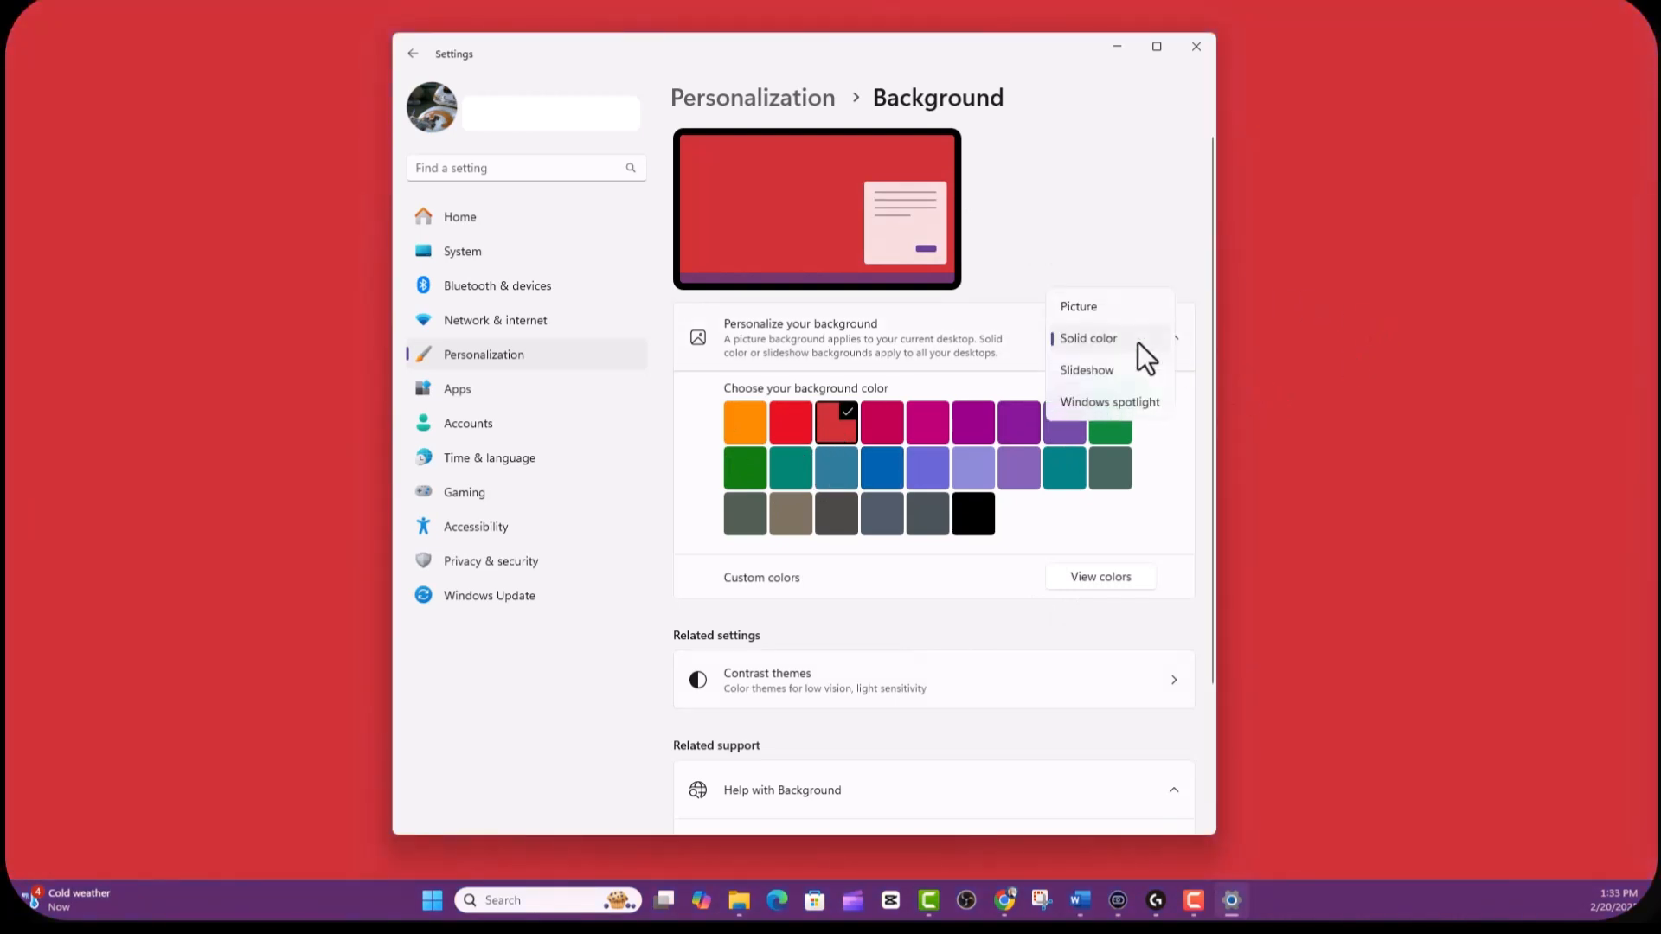
{"action": "left_click", "coordinate": [1093, 370]}
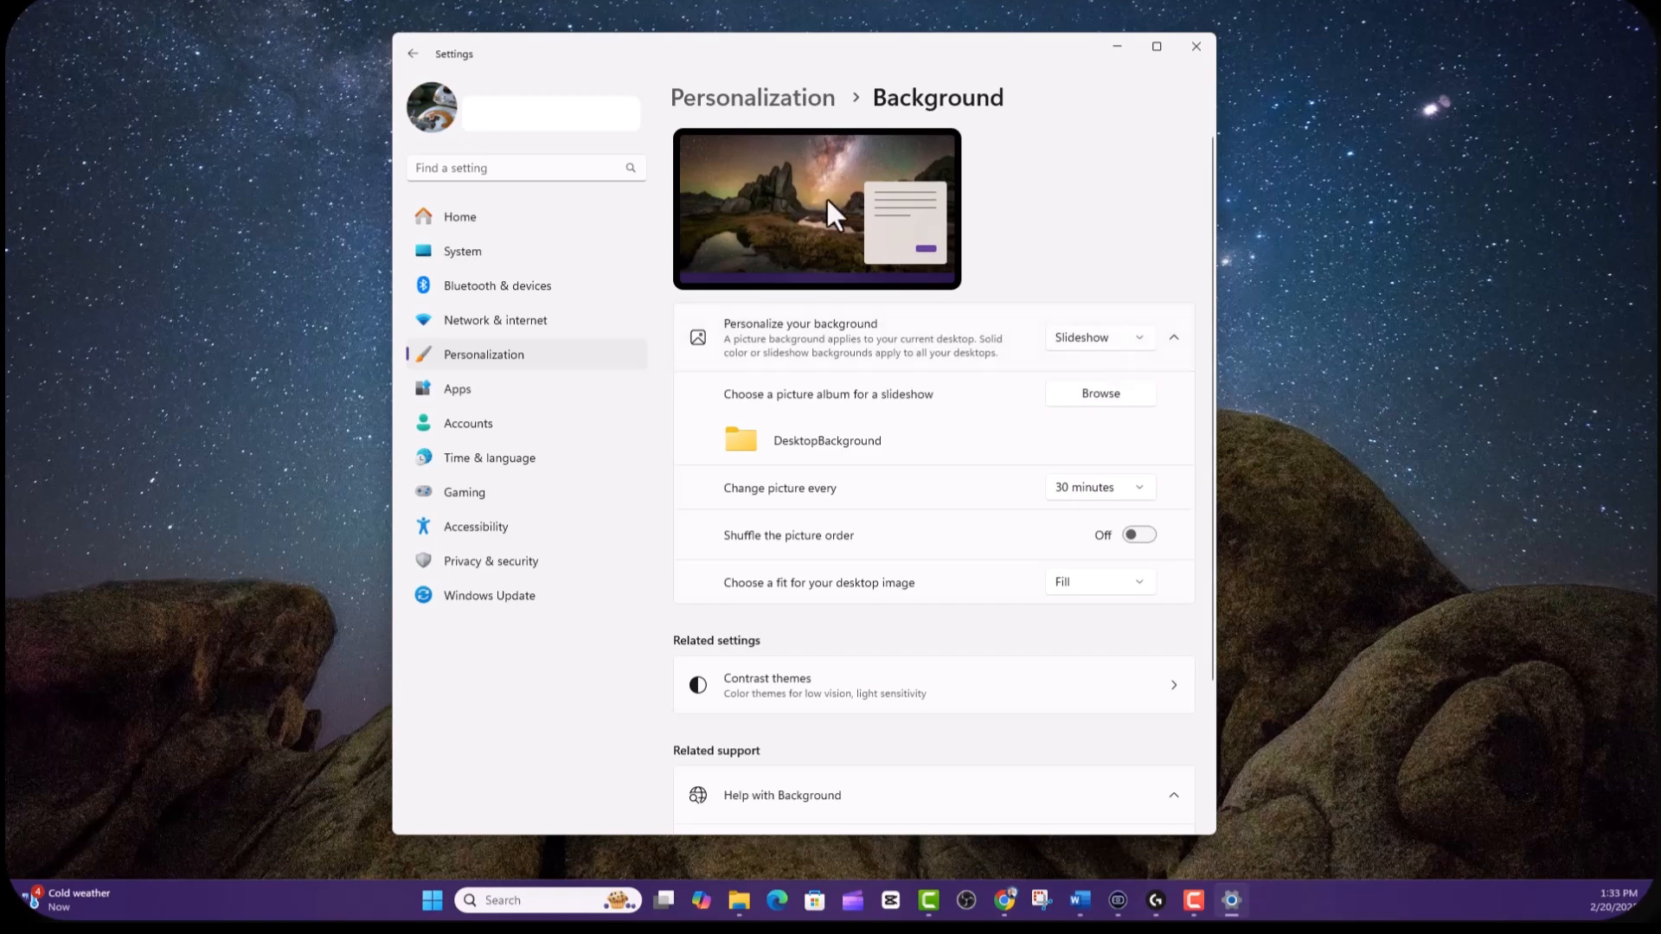
{"action": "left_click", "coordinate": [1095, 398]}
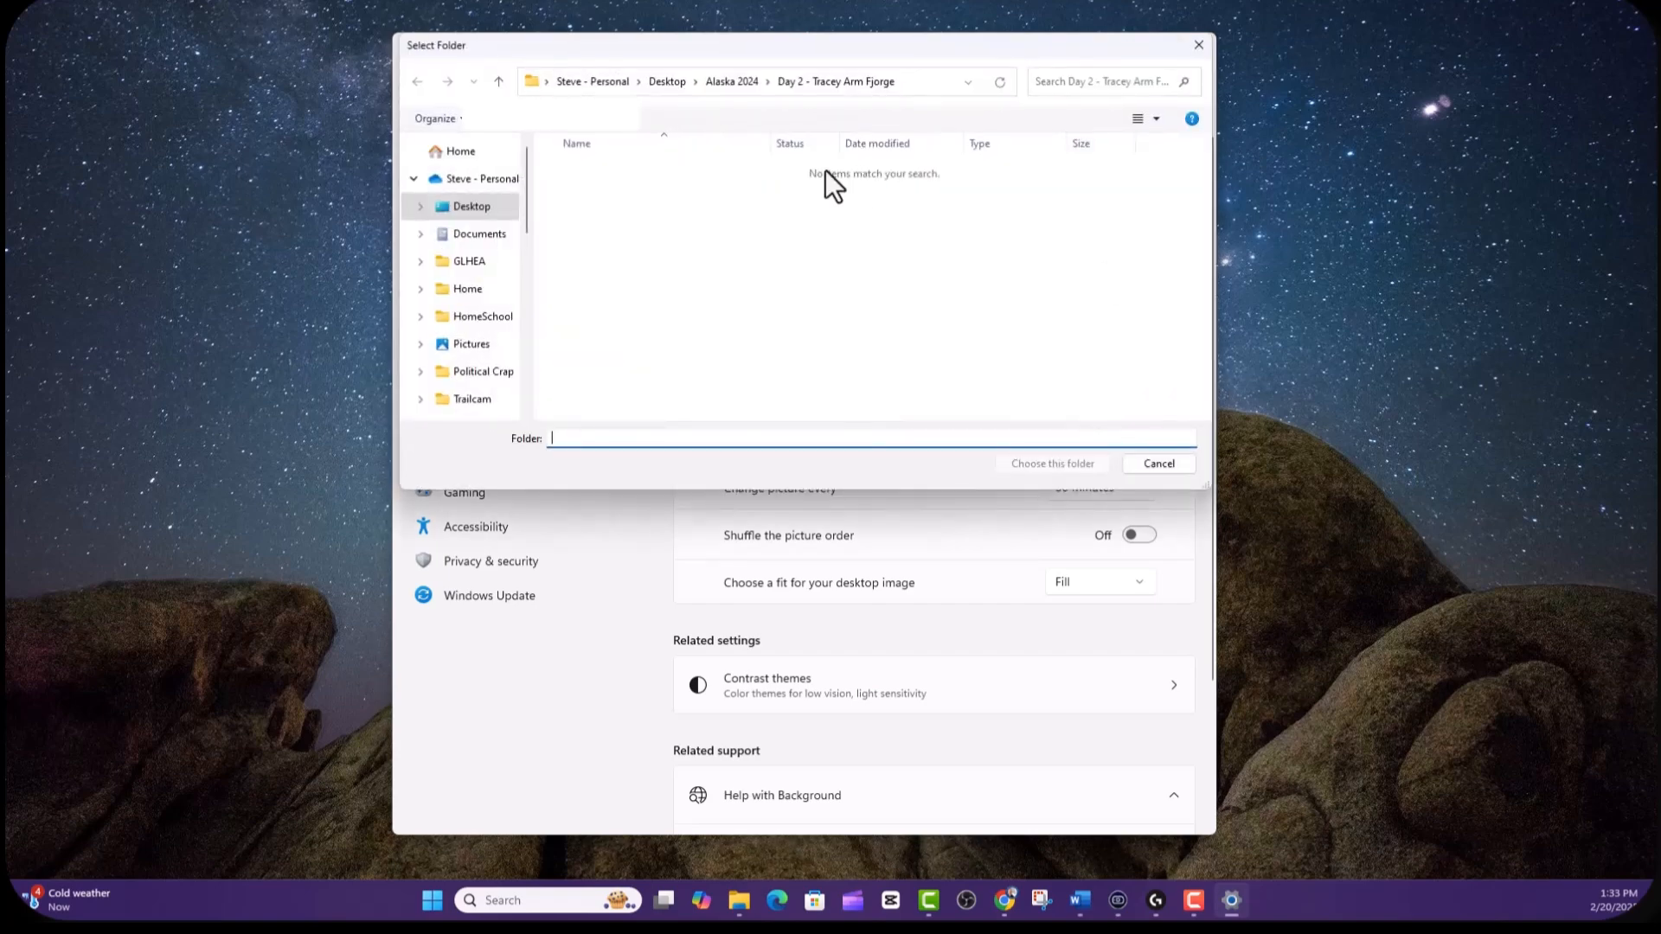
{"action": "left_click", "coordinate": [734, 86]}
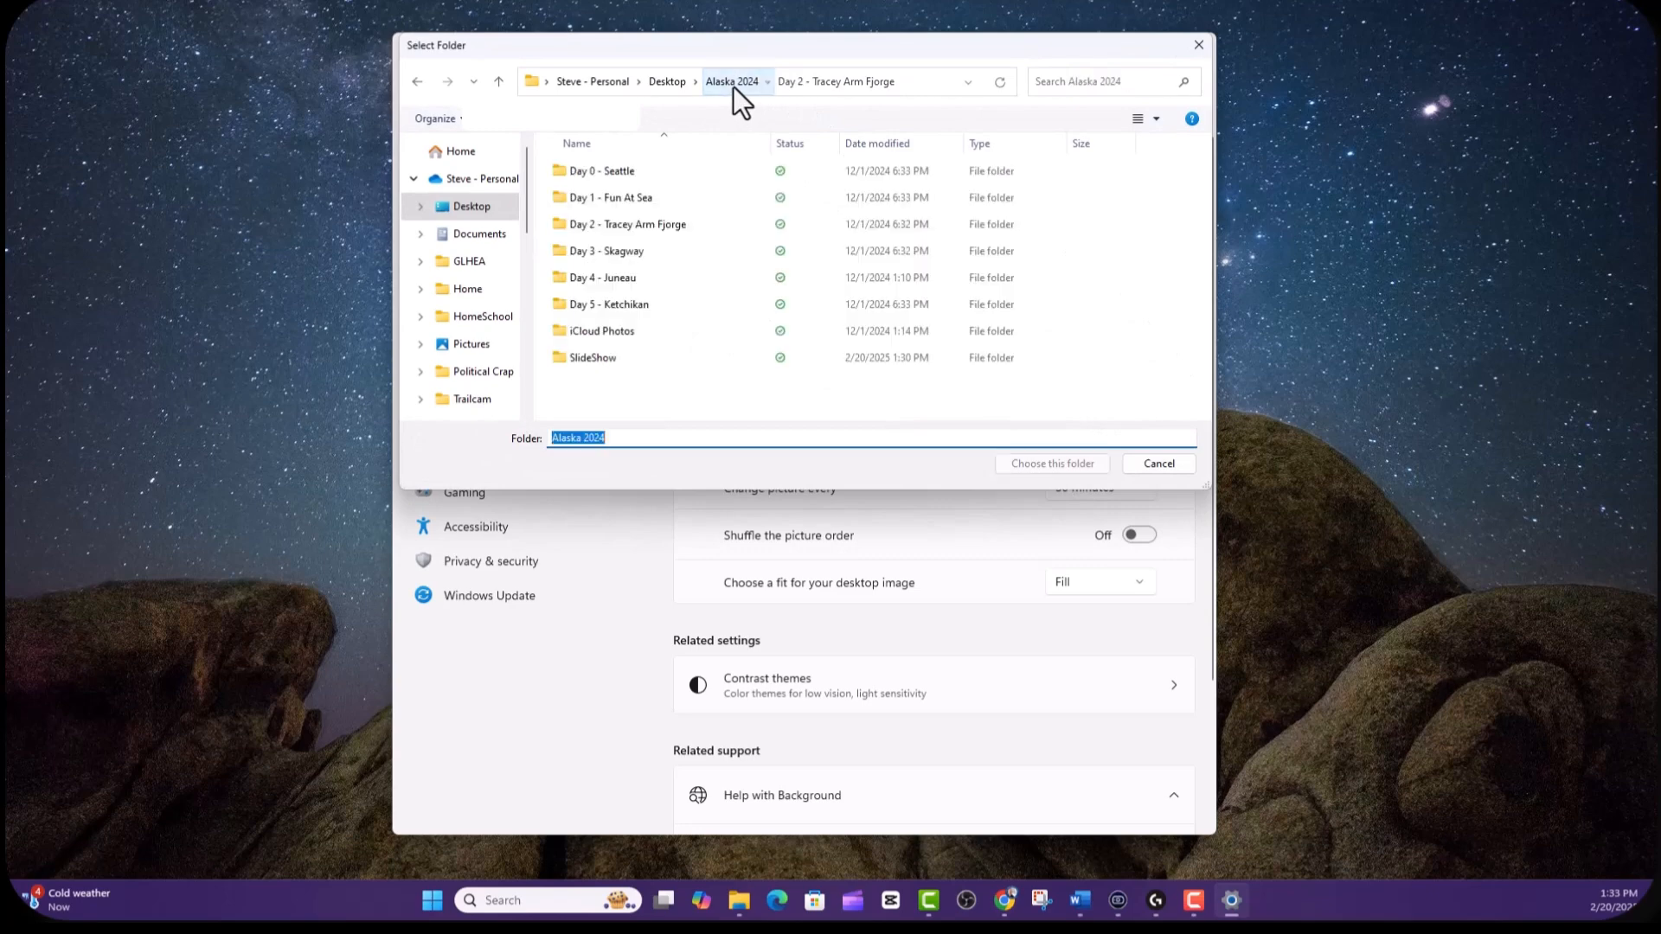
{"action": "left_click", "coordinate": [597, 362]}
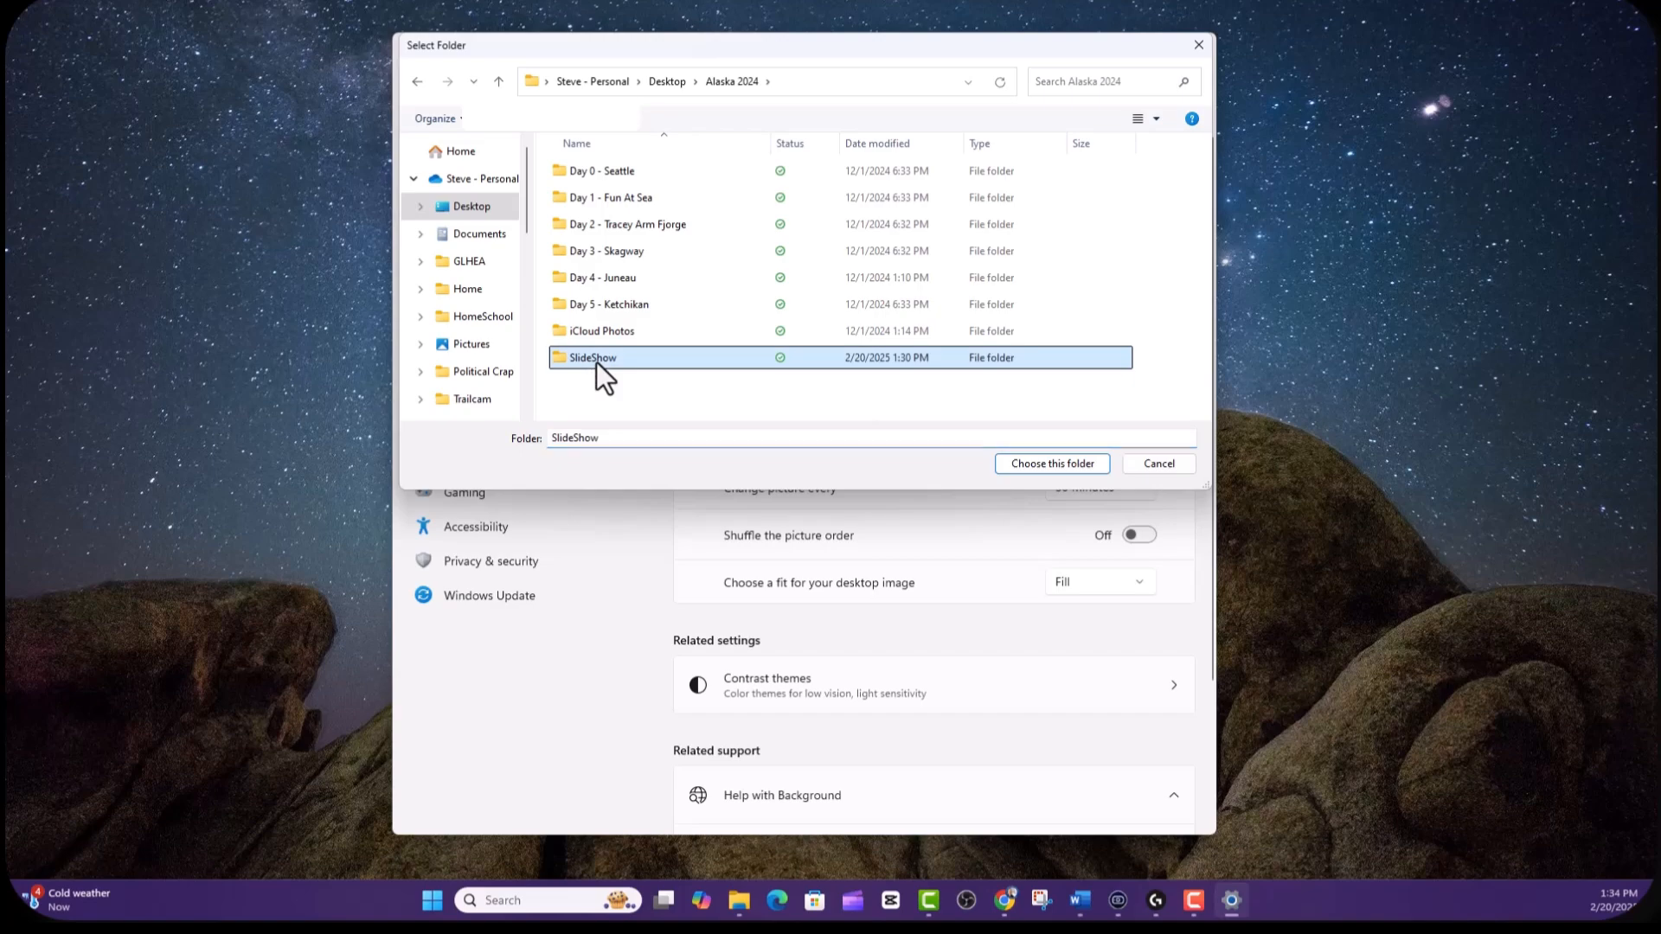
{"action": "left_click", "coordinate": [1057, 466]}
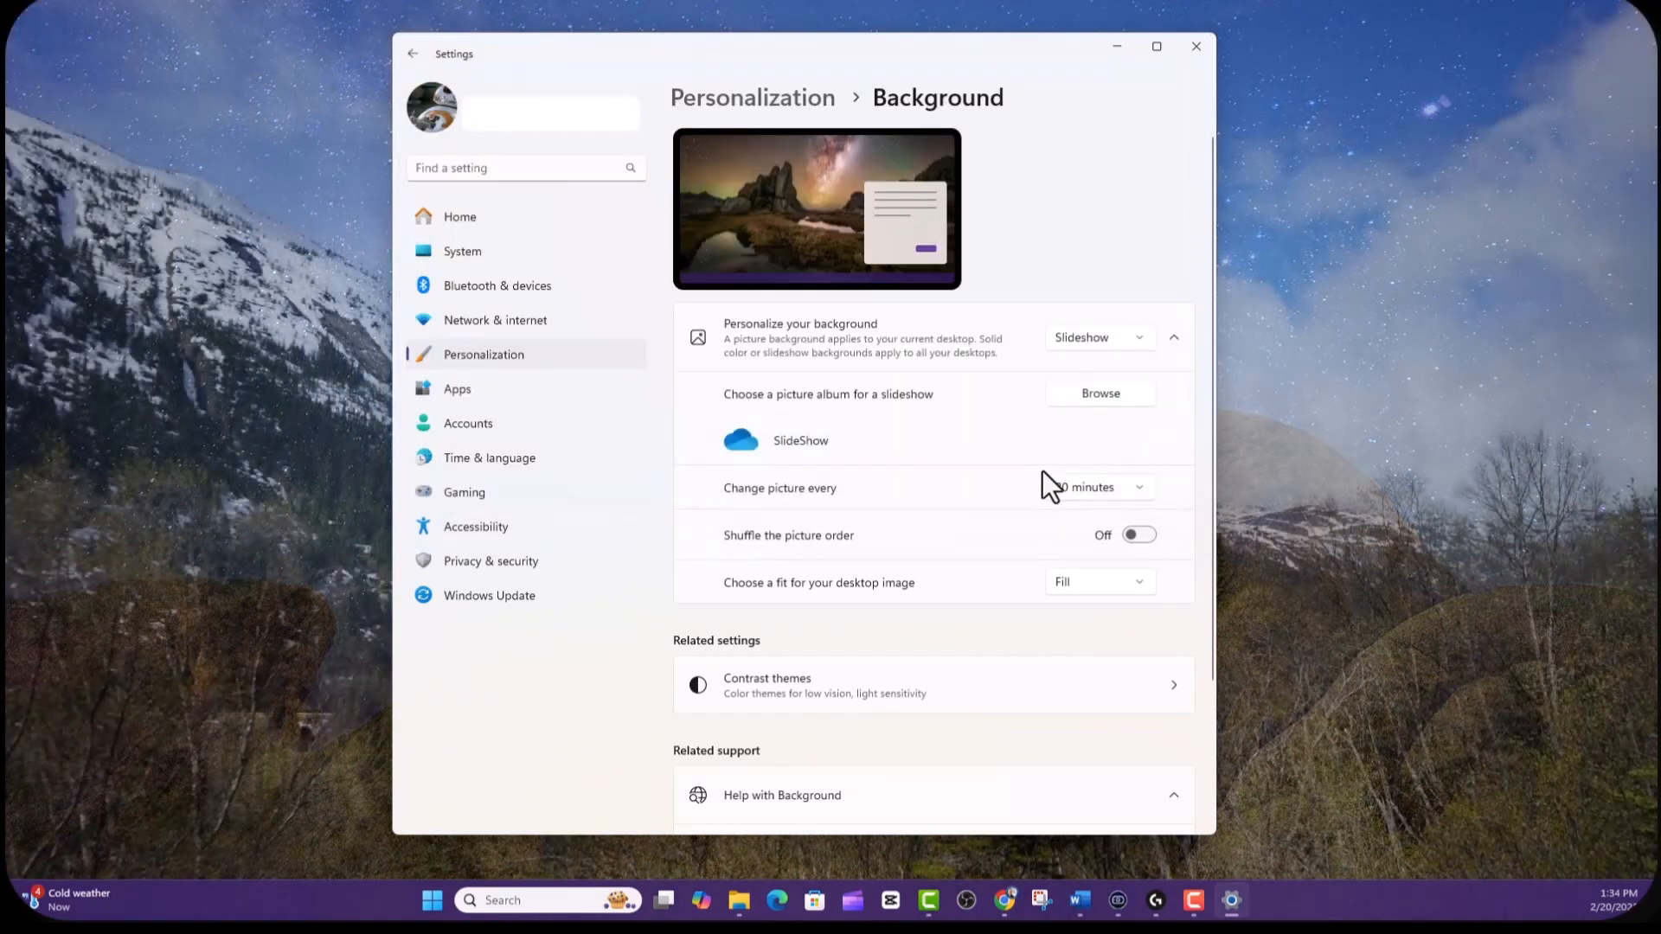
- Set the slideshow to change pictures every 1 minute in shuffled order, and minimize the settings window
{"action": "left_click", "coordinate": [1050, 483]}
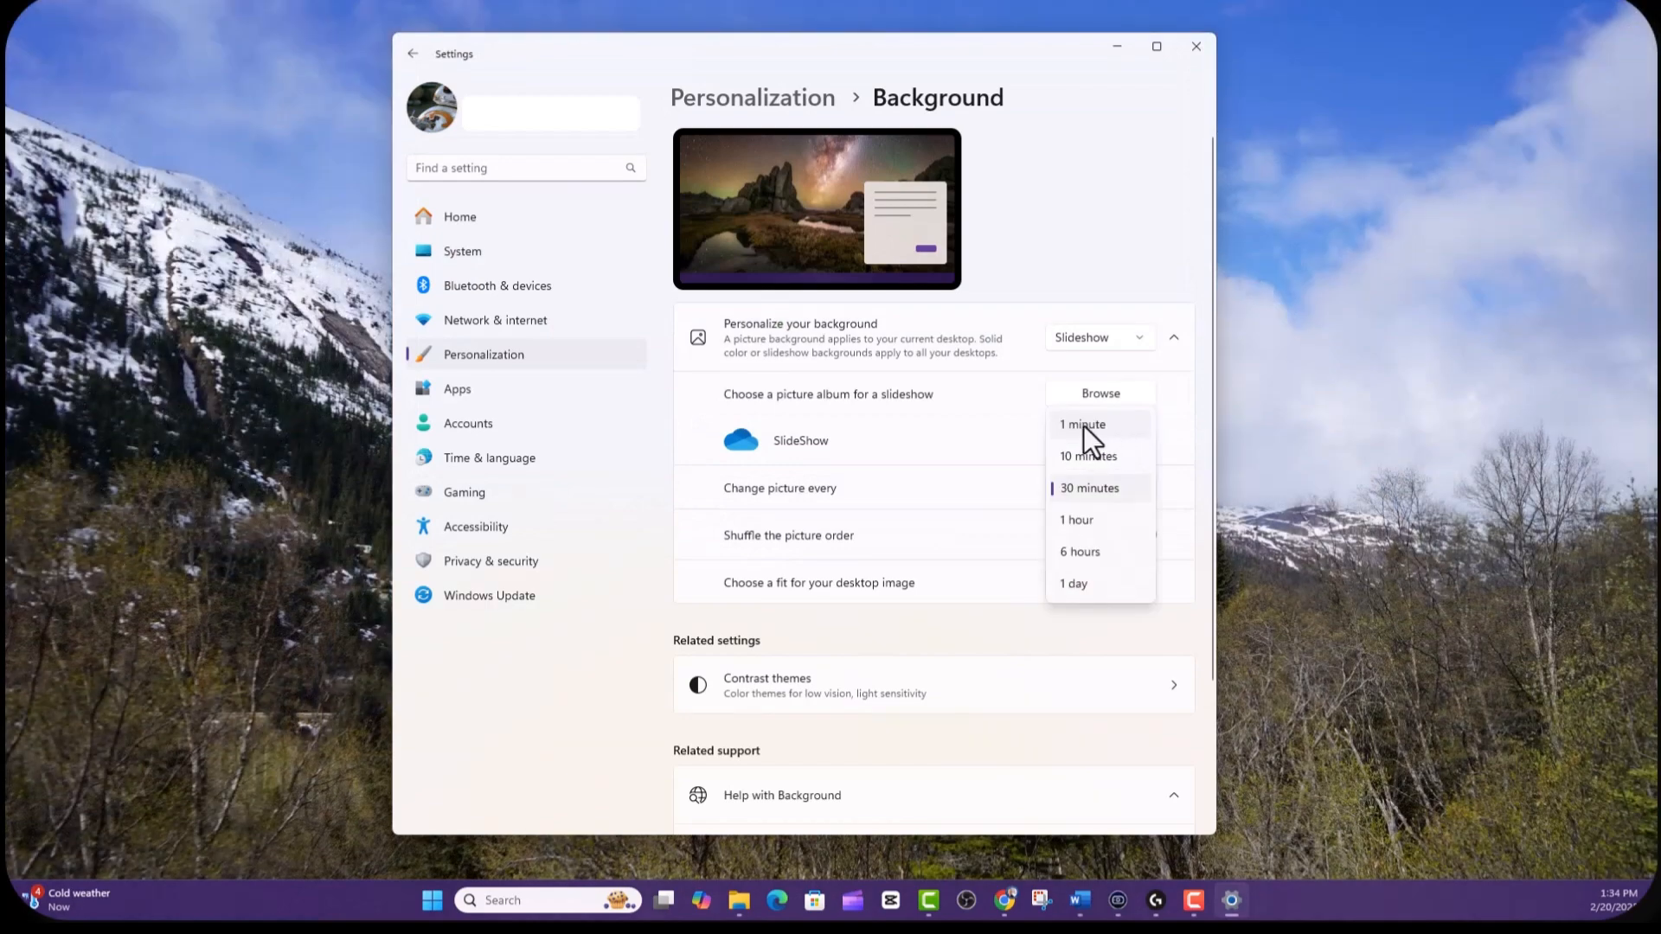
{"action": "left_click", "coordinate": [1088, 426]}
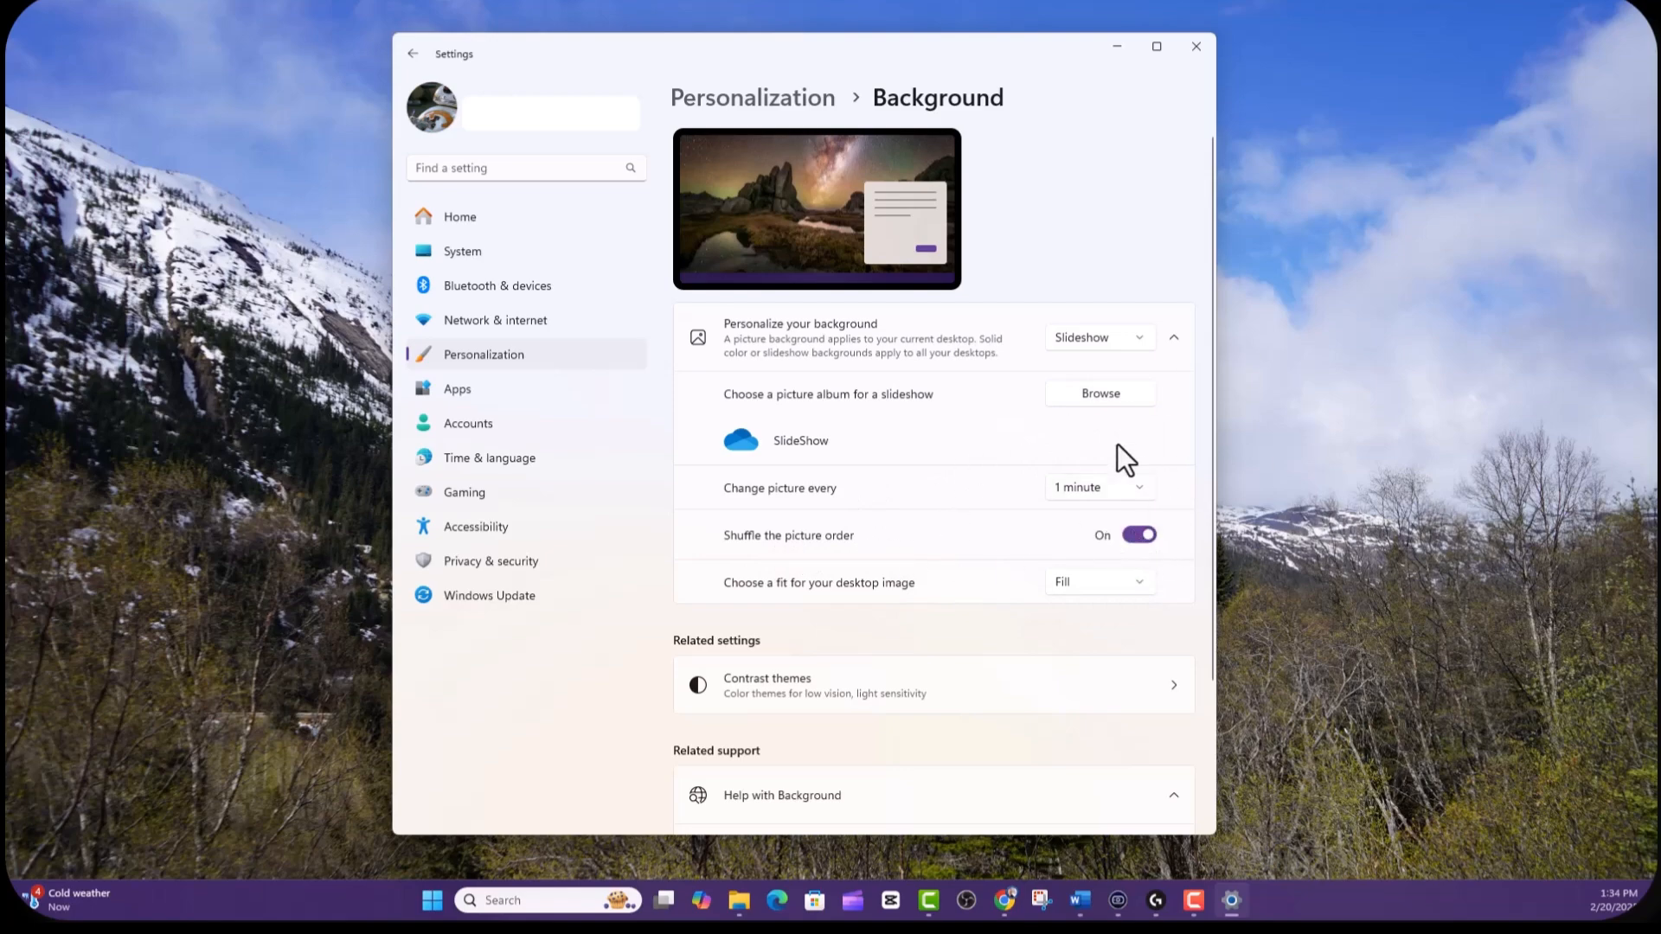
{"action": "scroll", "coordinate": [1090, 433], "scroll_direction": "down", "scroll_amount": 2}
{"action": "scroll", "coordinate": [1081, 437], "scroll_direction": "up", "scroll_amount": 2}
{"action": "left_click", "coordinate": [1314, 277]}
{"action": "left_click", "coordinate": [1115, 46]}
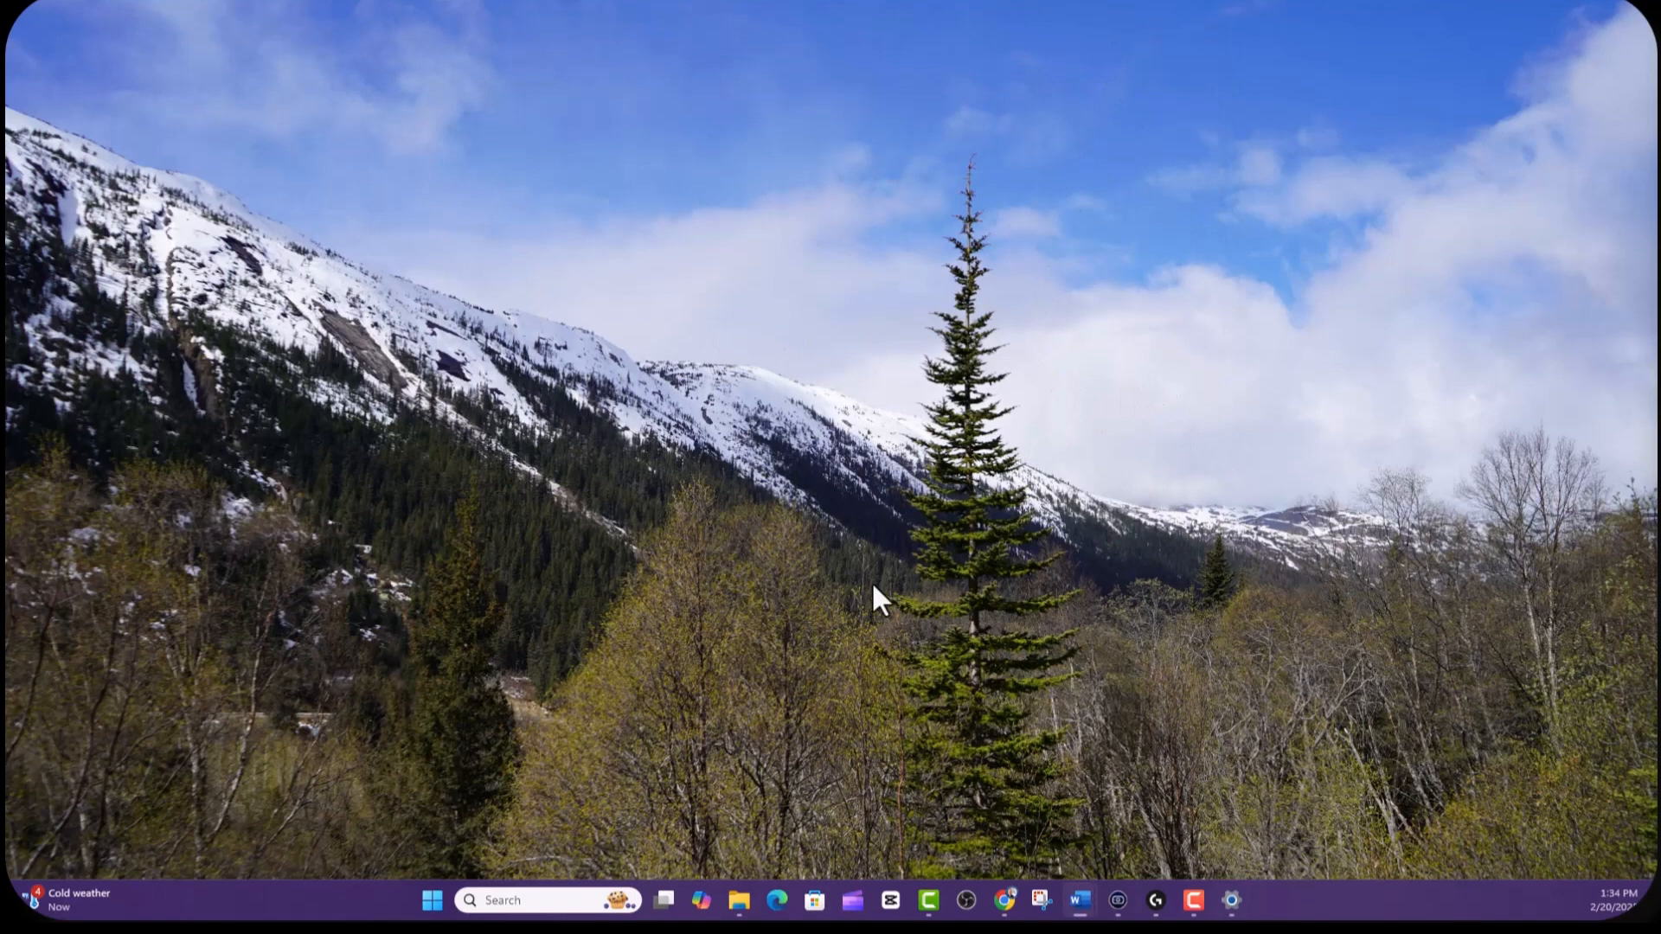
- View the pictures in the SlideShow folder in File Explorer, and return to the desktop by way of the background settings
{"action": "left_click", "coordinate": [739, 900]}
{"action": "double_click", "coordinate": [885, 155]}
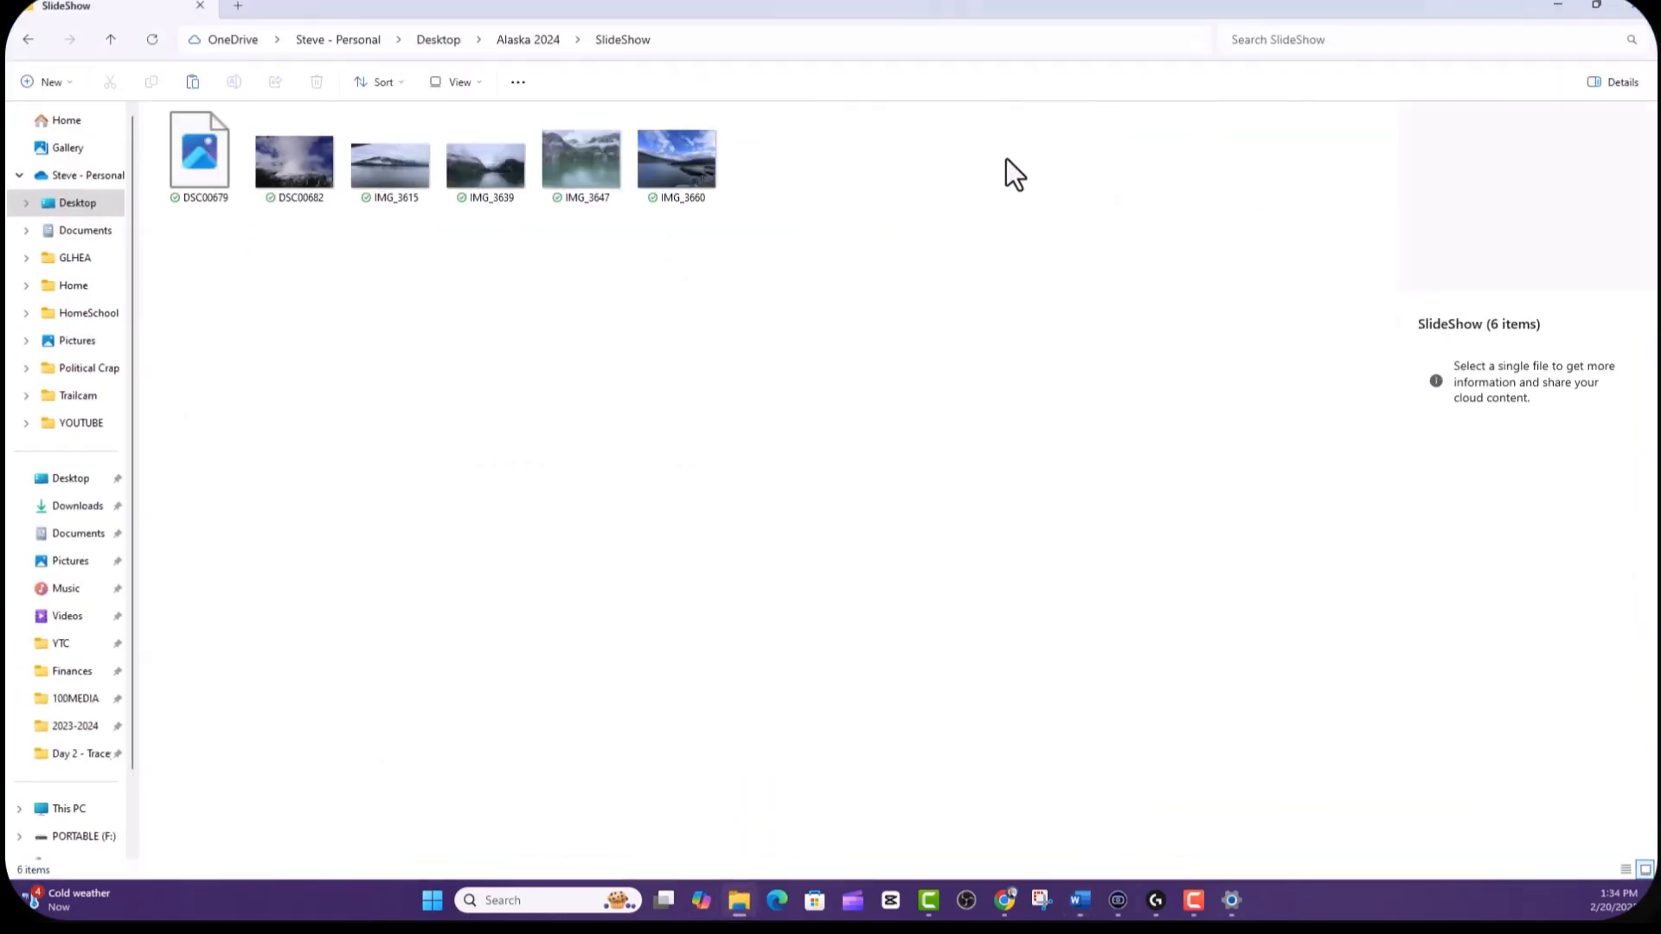
{"action": "left_click_drag", "start_coordinate": [830, 13], "coordinate": [829, 121]}
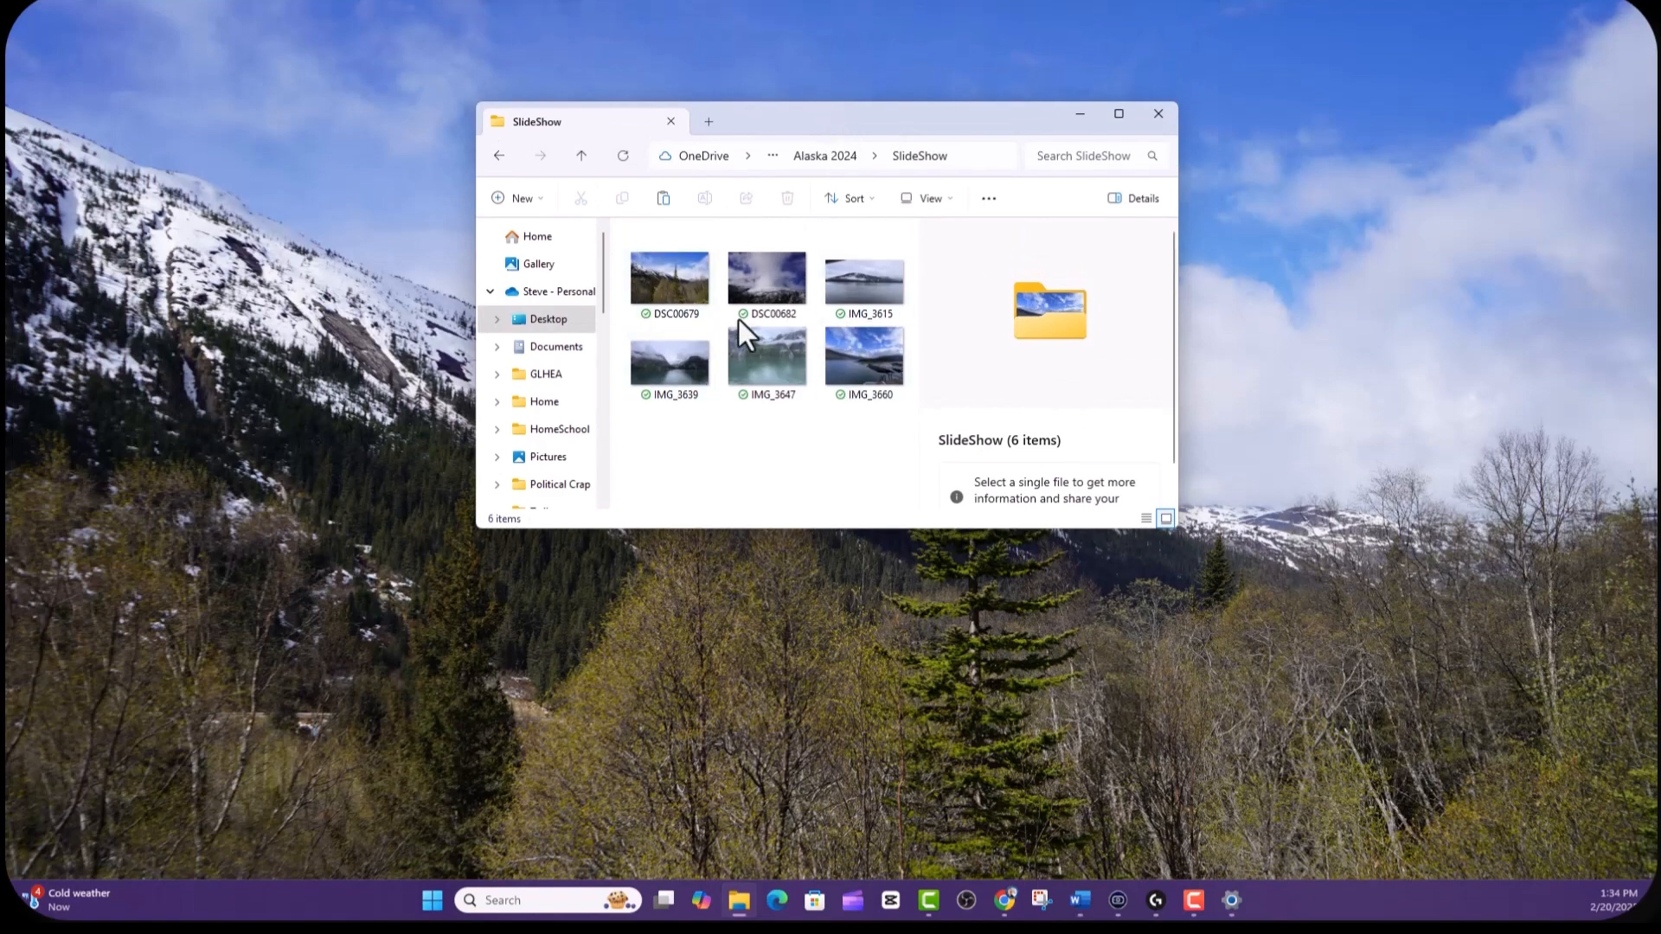
{"action": "key", "text": "alt+Tab"}
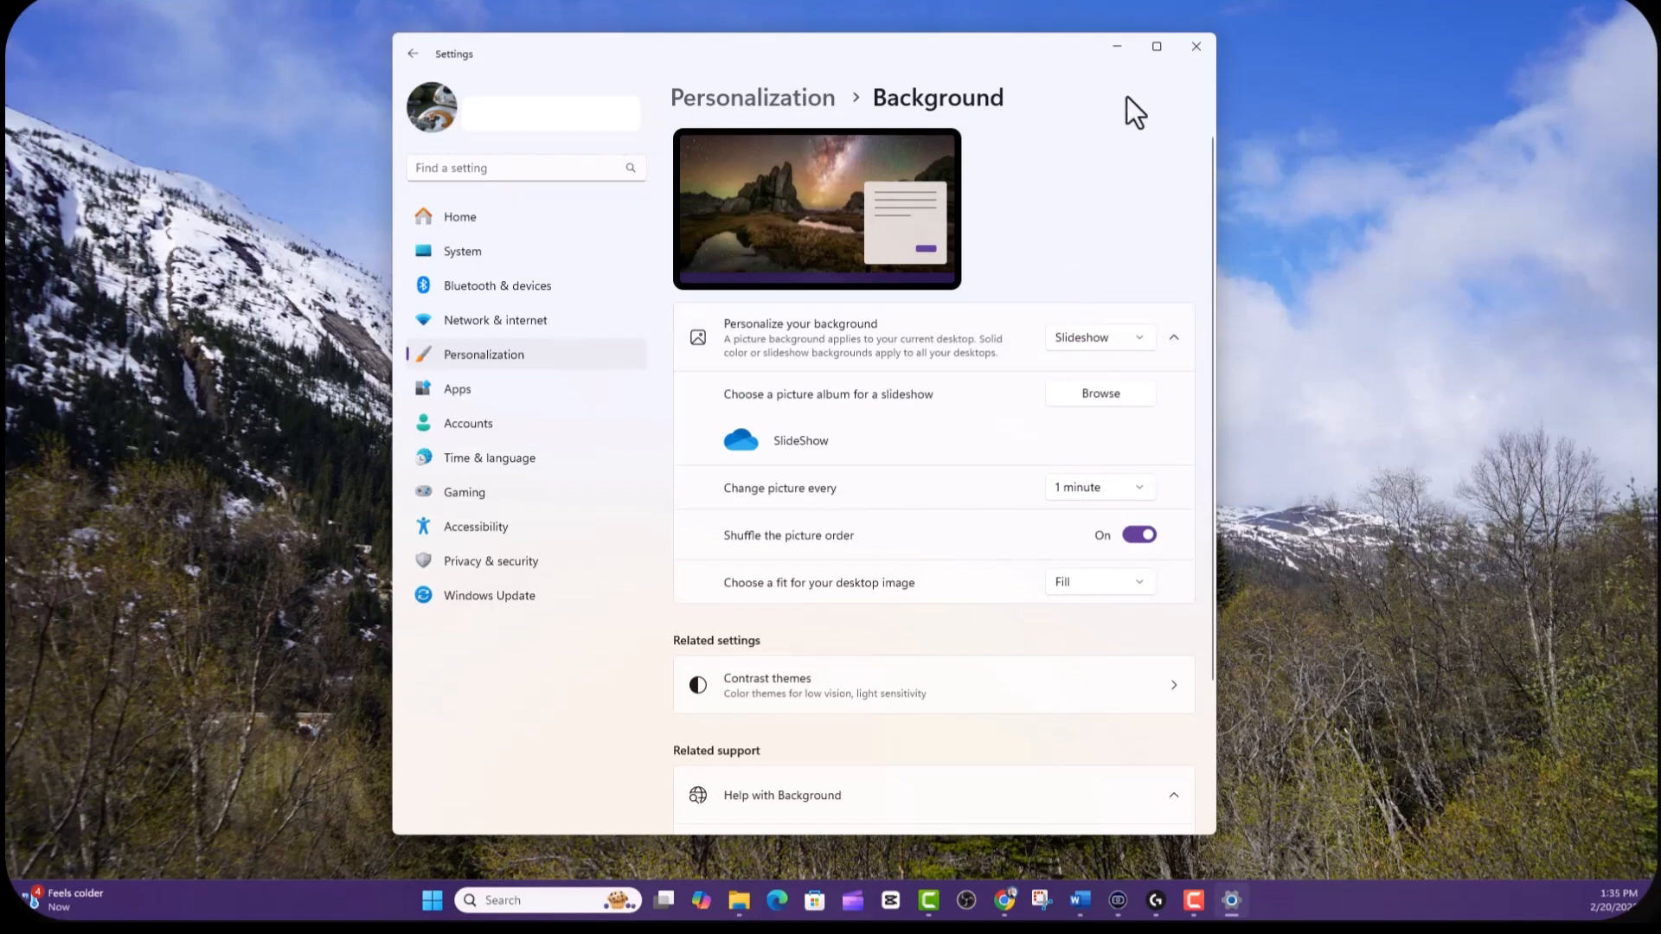
{"action": "left_click", "coordinate": [1117, 47]}
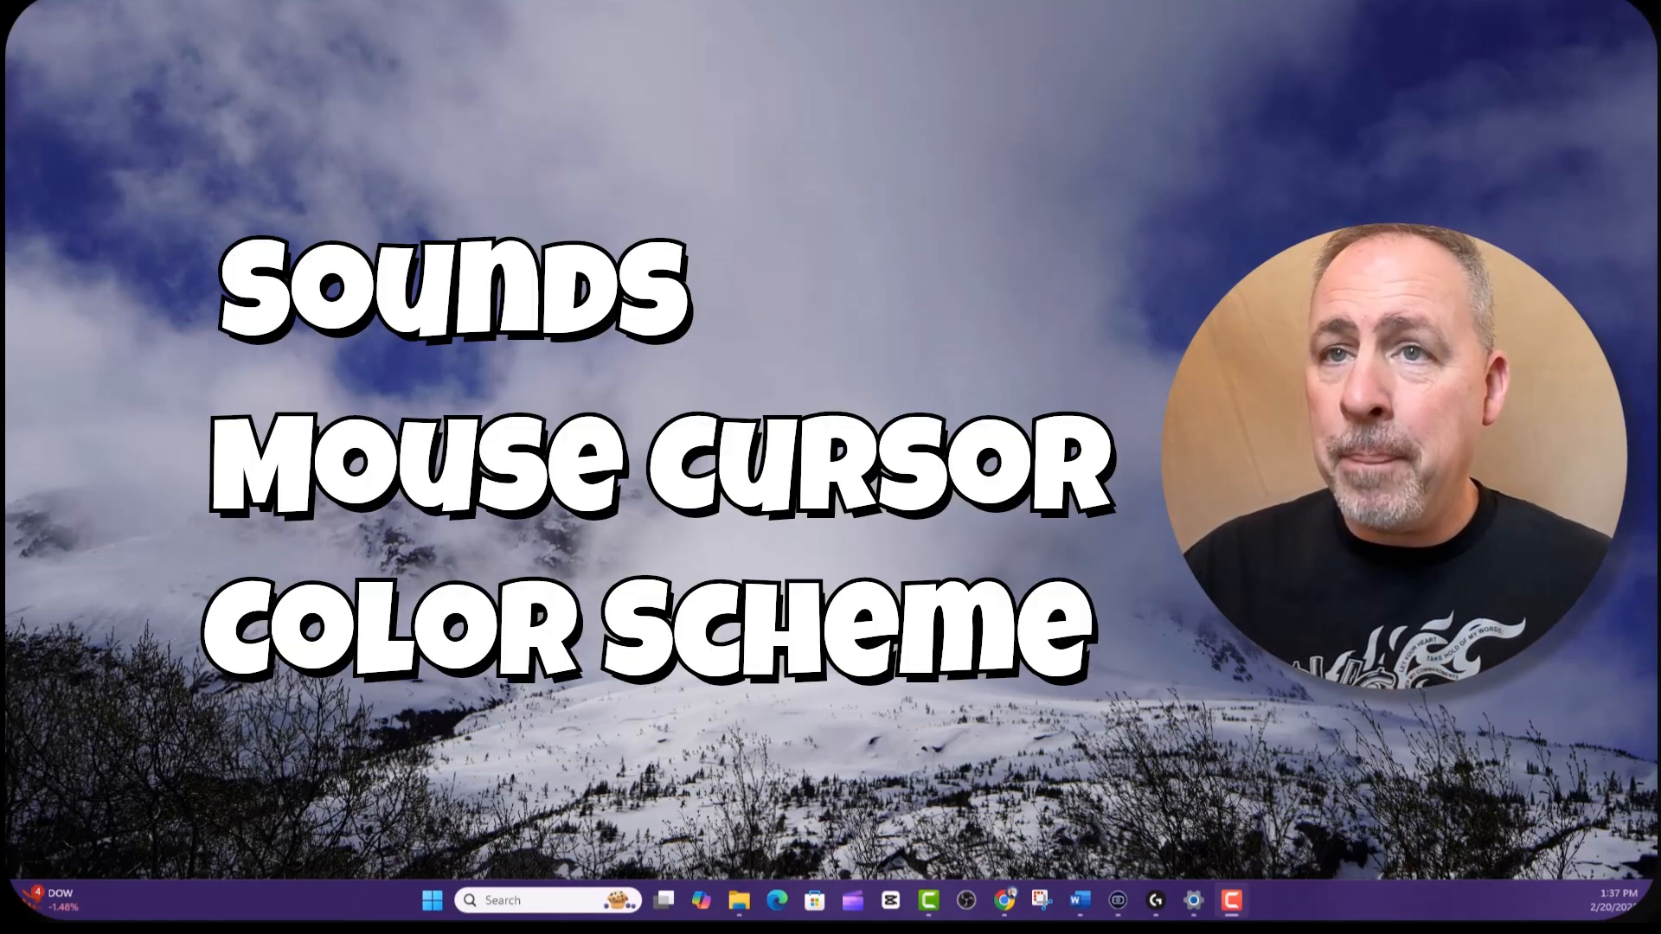
- Open the Themes page of the personalization settings and apply the first theme, showing a starry night sky over rocks
{"action": "right_click", "coordinate": [782, 317]}
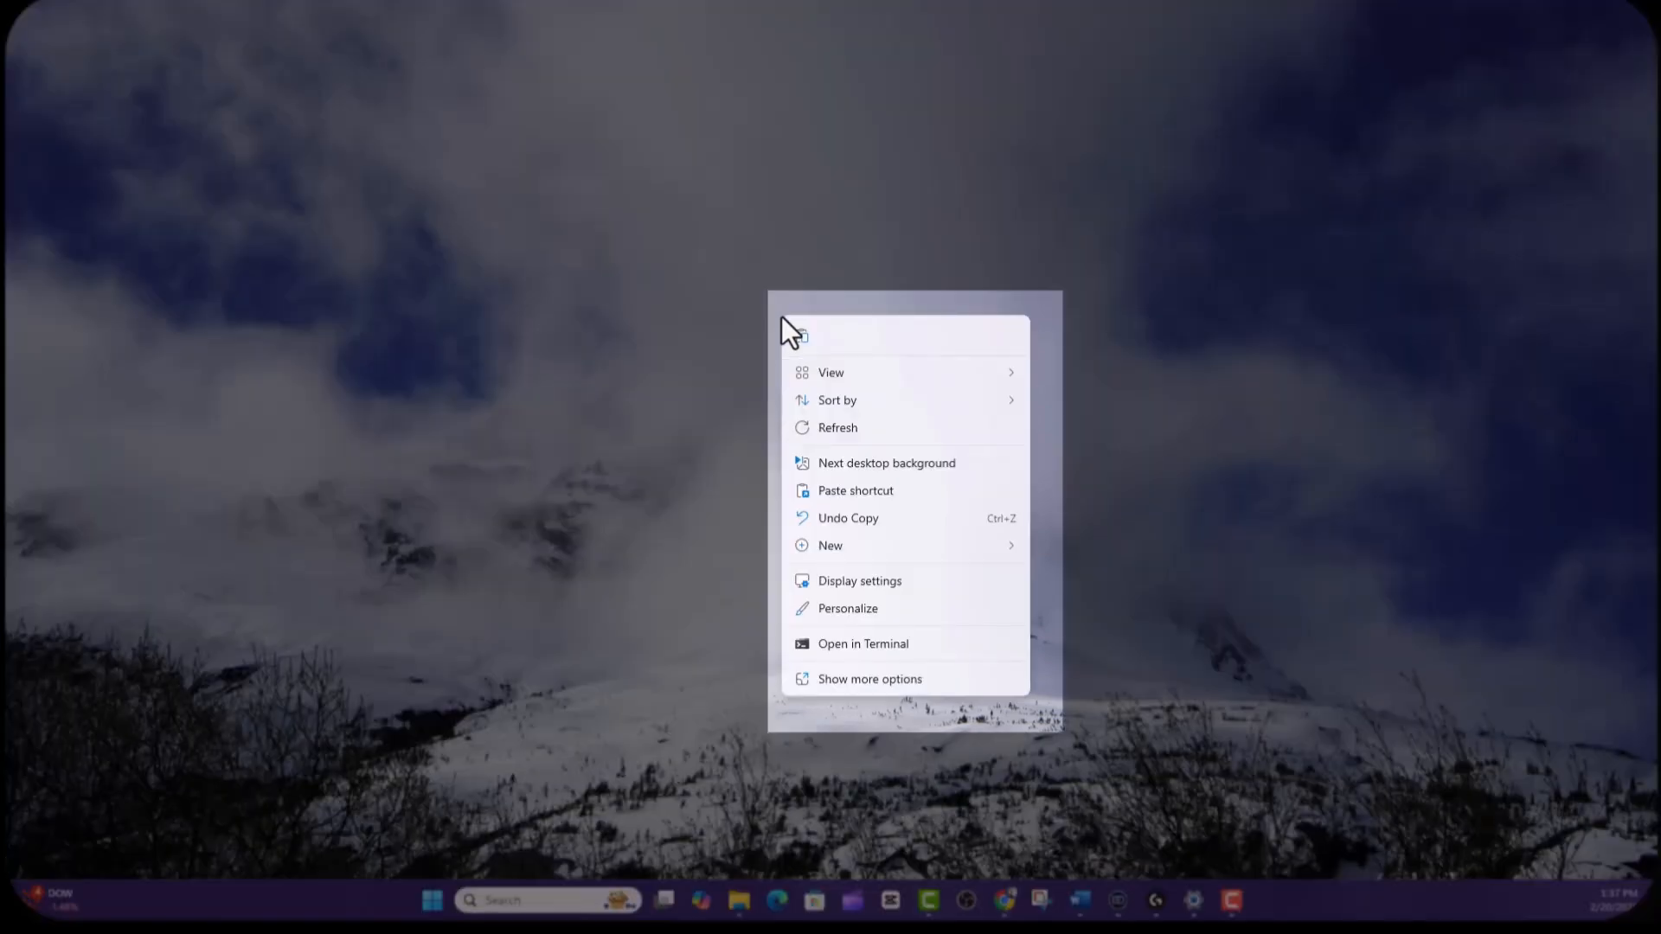
{"action": "left_click", "coordinate": [852, 611]}
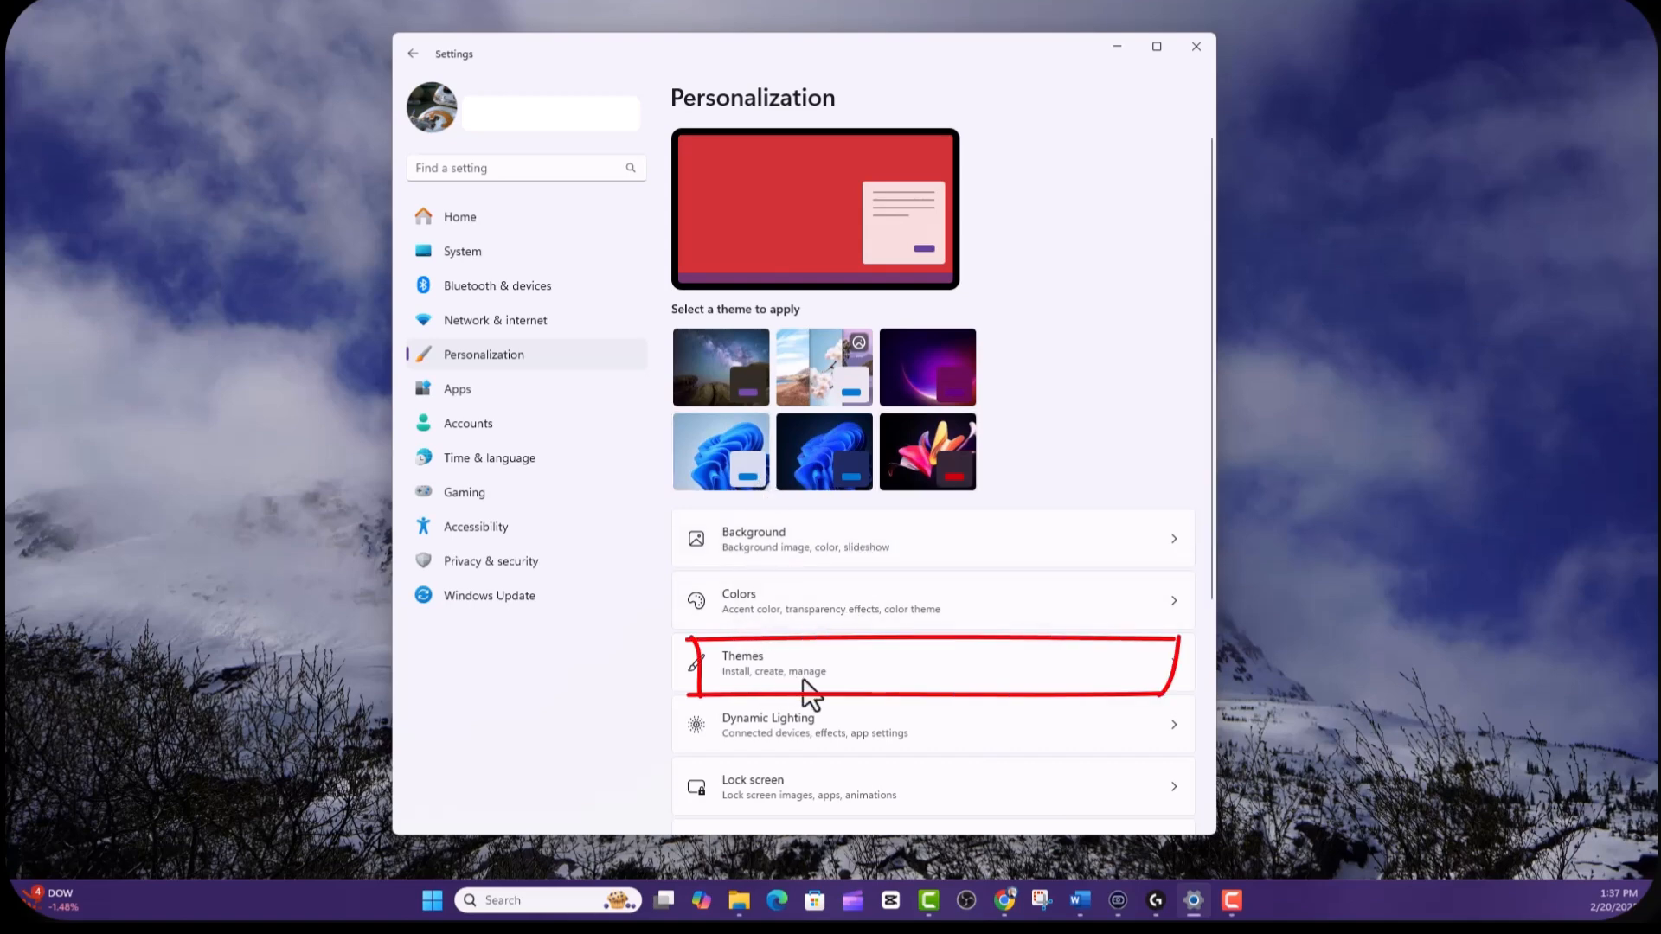
{"action": "scroll", "coordinate": [765, 660], "scroll_direction": "down", "scroll_amount": 3}
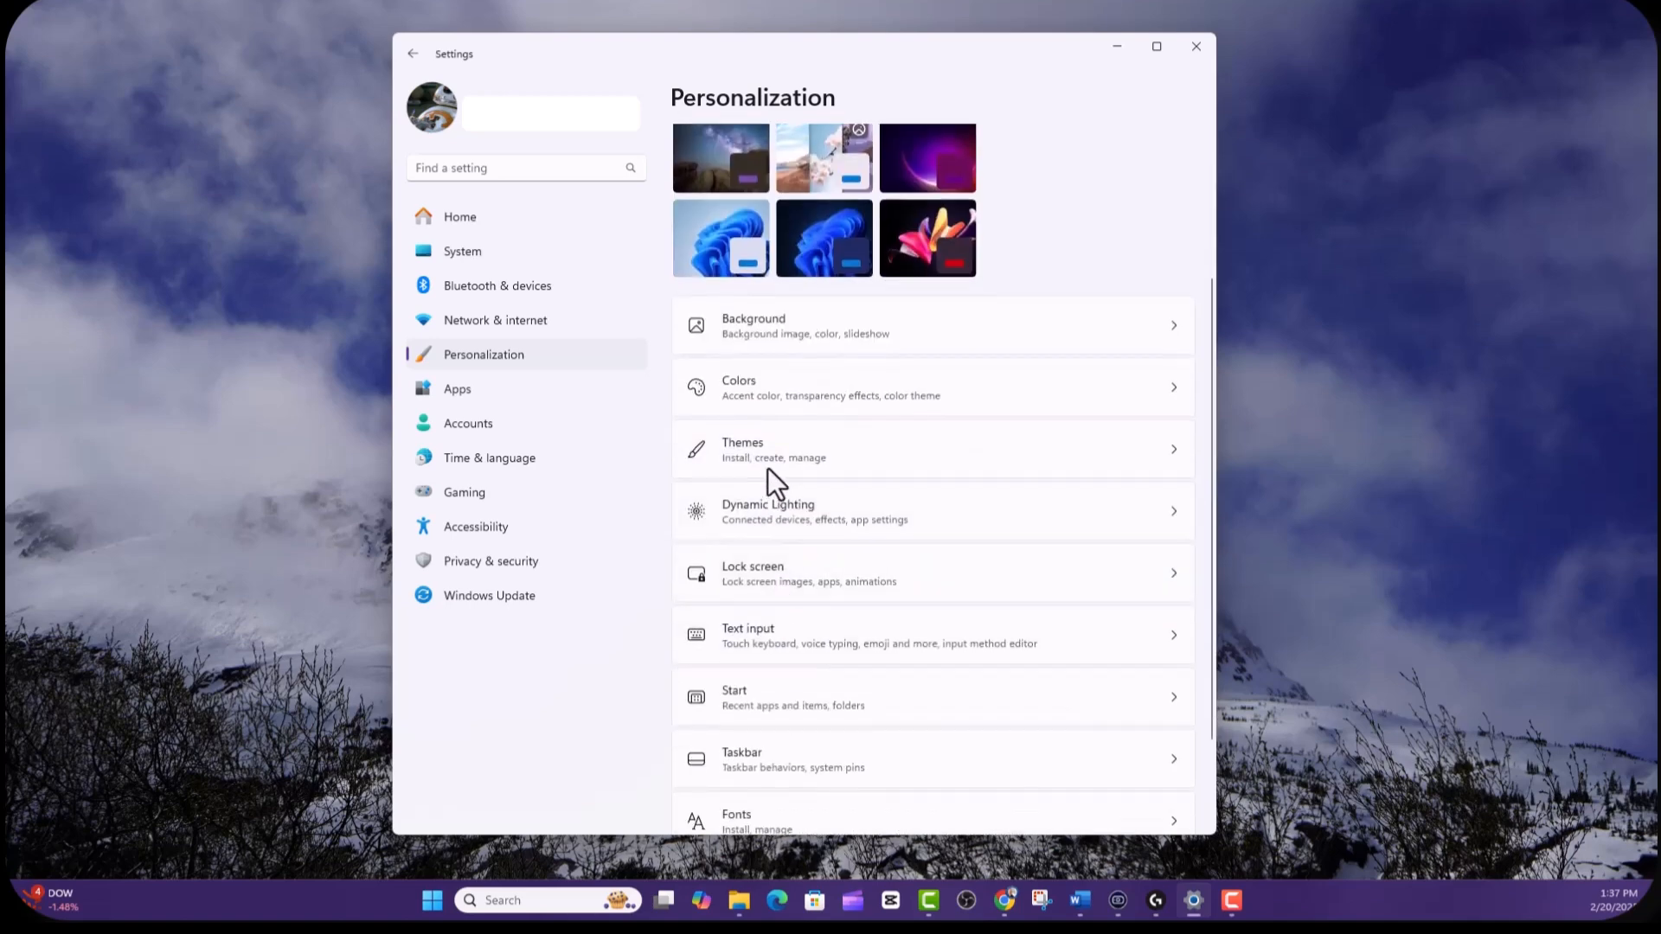
{"action": "left_click", "coordinate": [770, 451]}
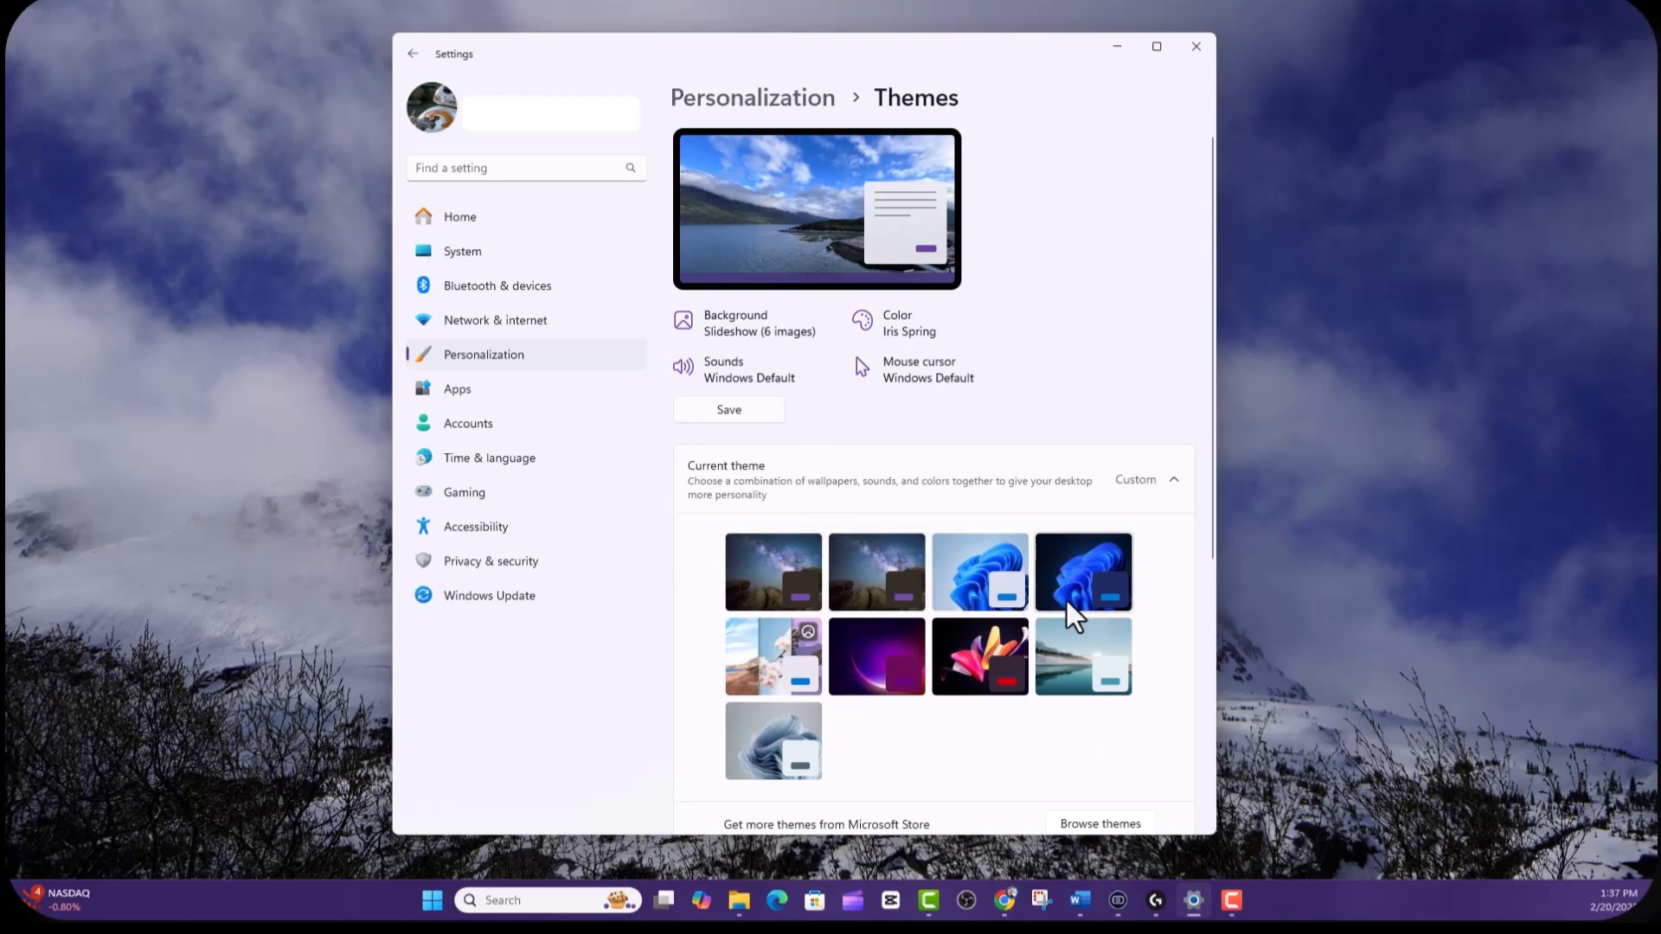
{"action": "left_click", "coordinate": [1174, 481]}
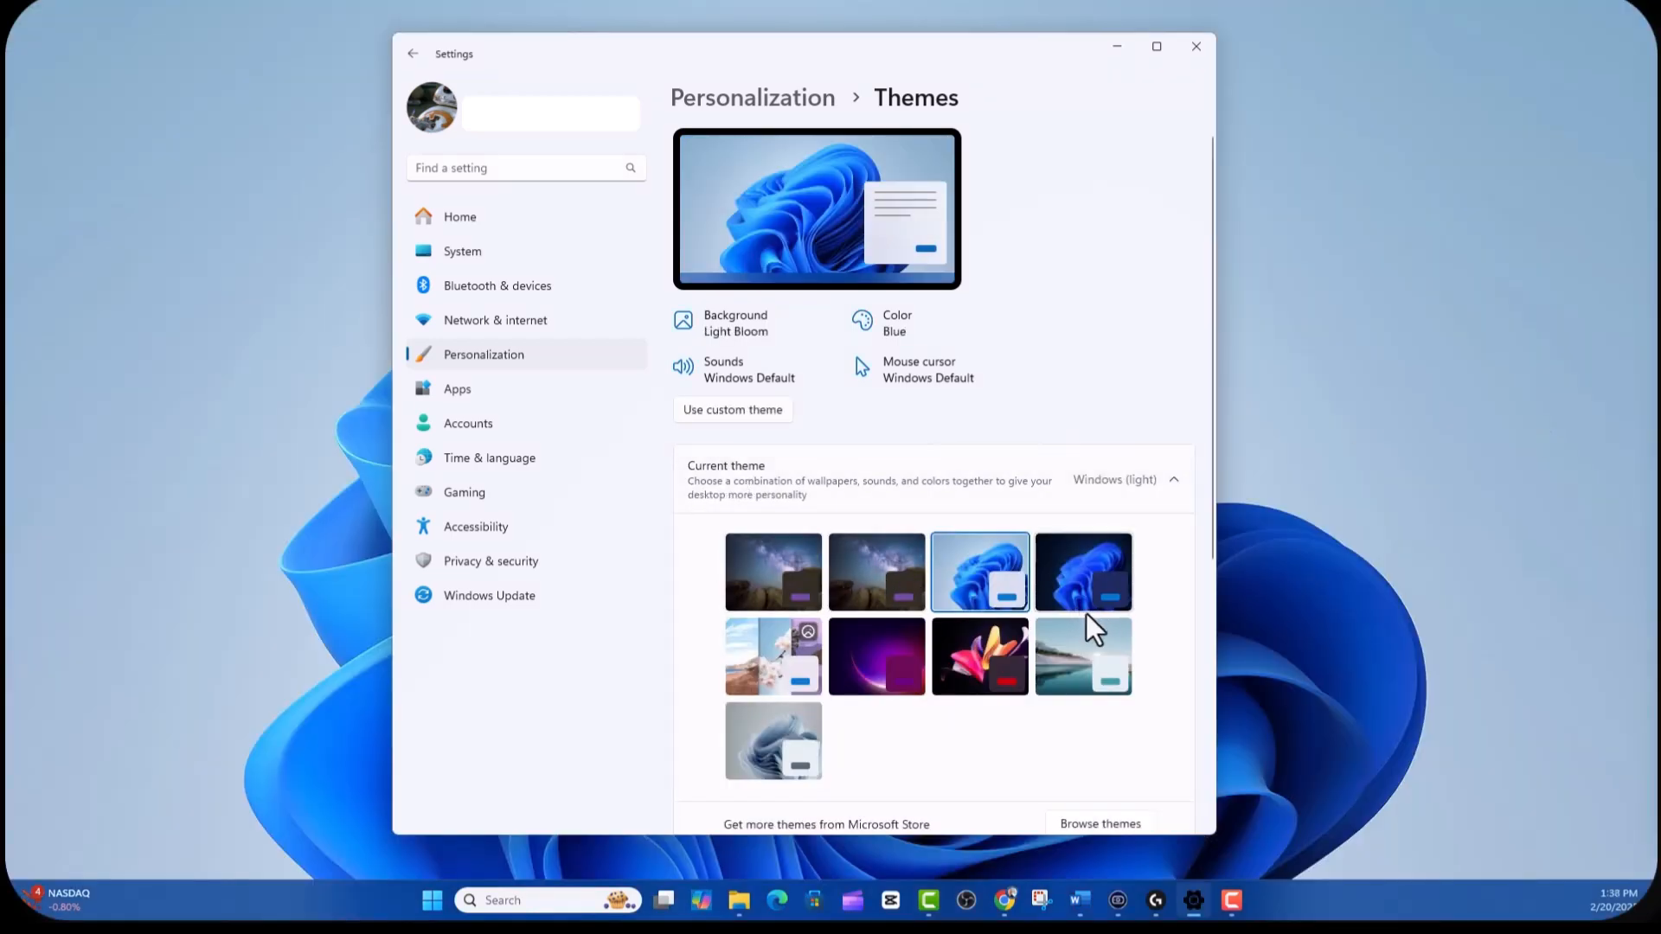
{"action": "left_click", "coordinate": [771, 564]}
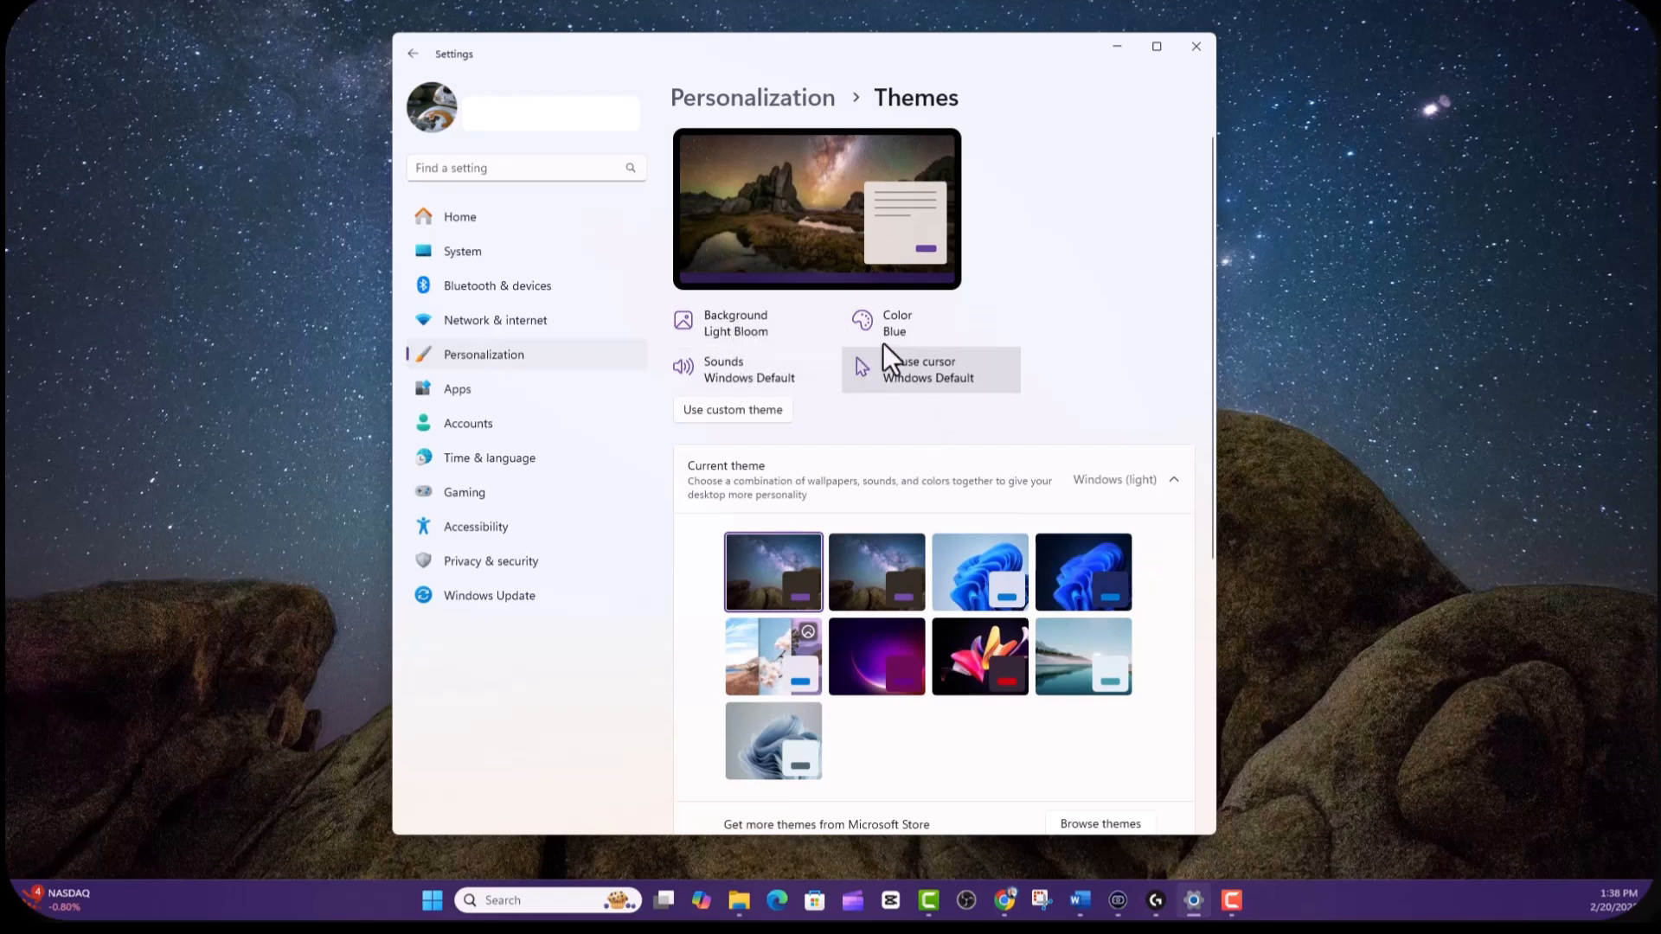
- Open the Microsoft Store's theme collection from the Themes page and look through the themes on offer
{"action": "scroll", "coordinate": [915, 418], "scroll_direction": "down", "scroll_amount": 3}
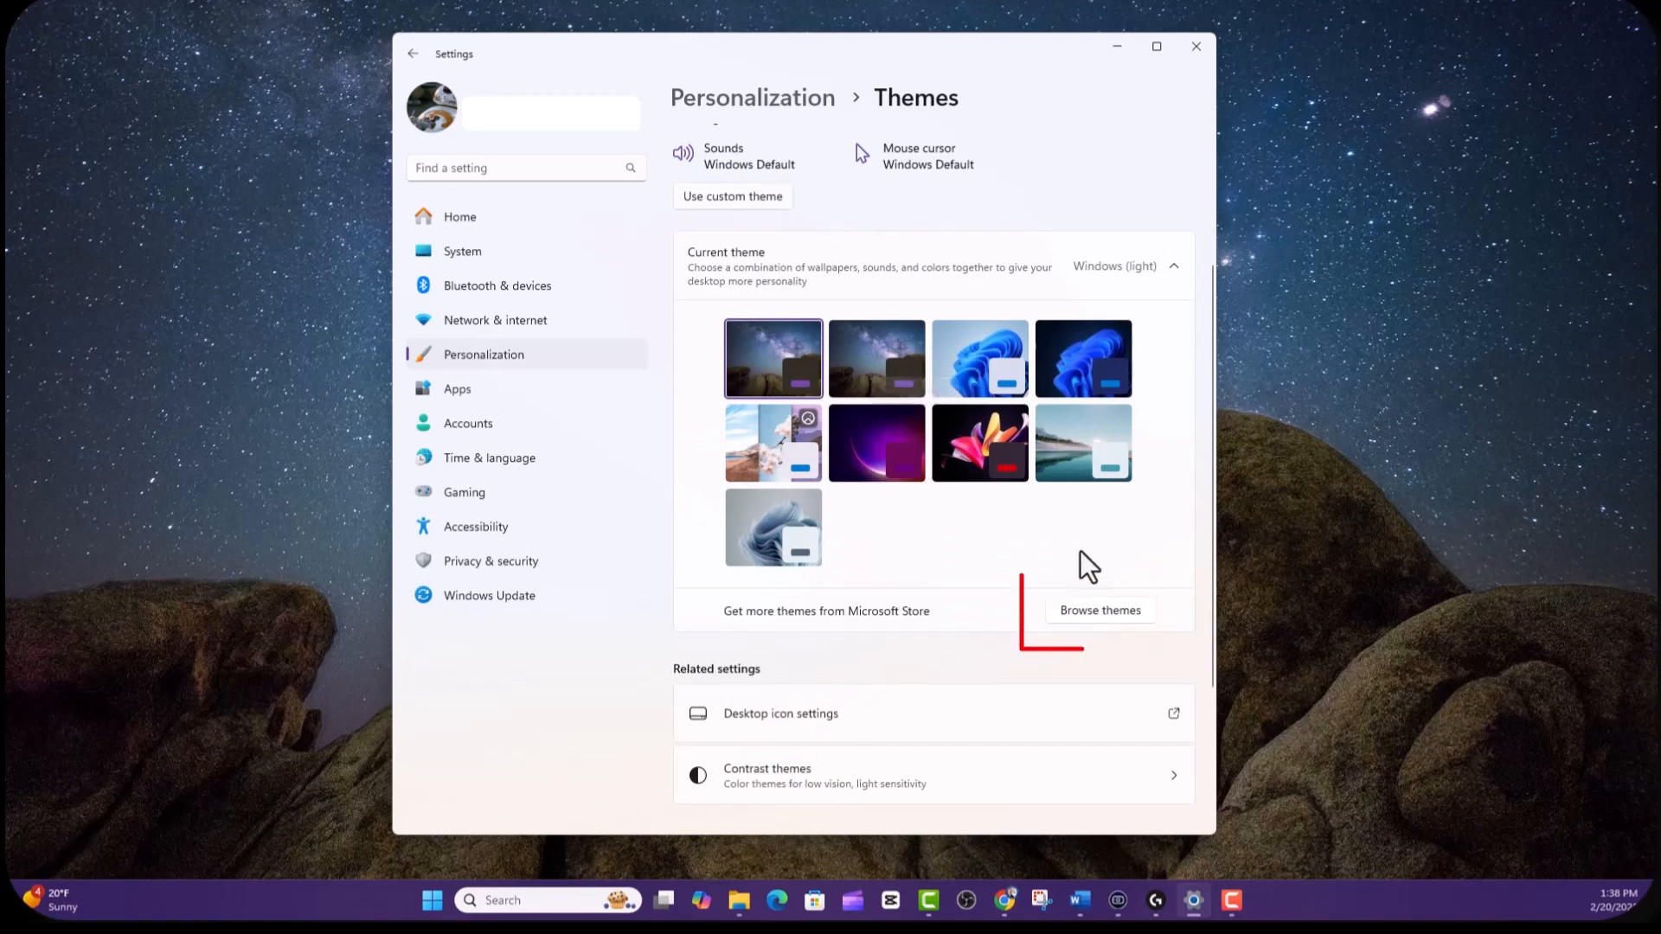
{"action": "left_click", "coordinate": [1085, 616]}
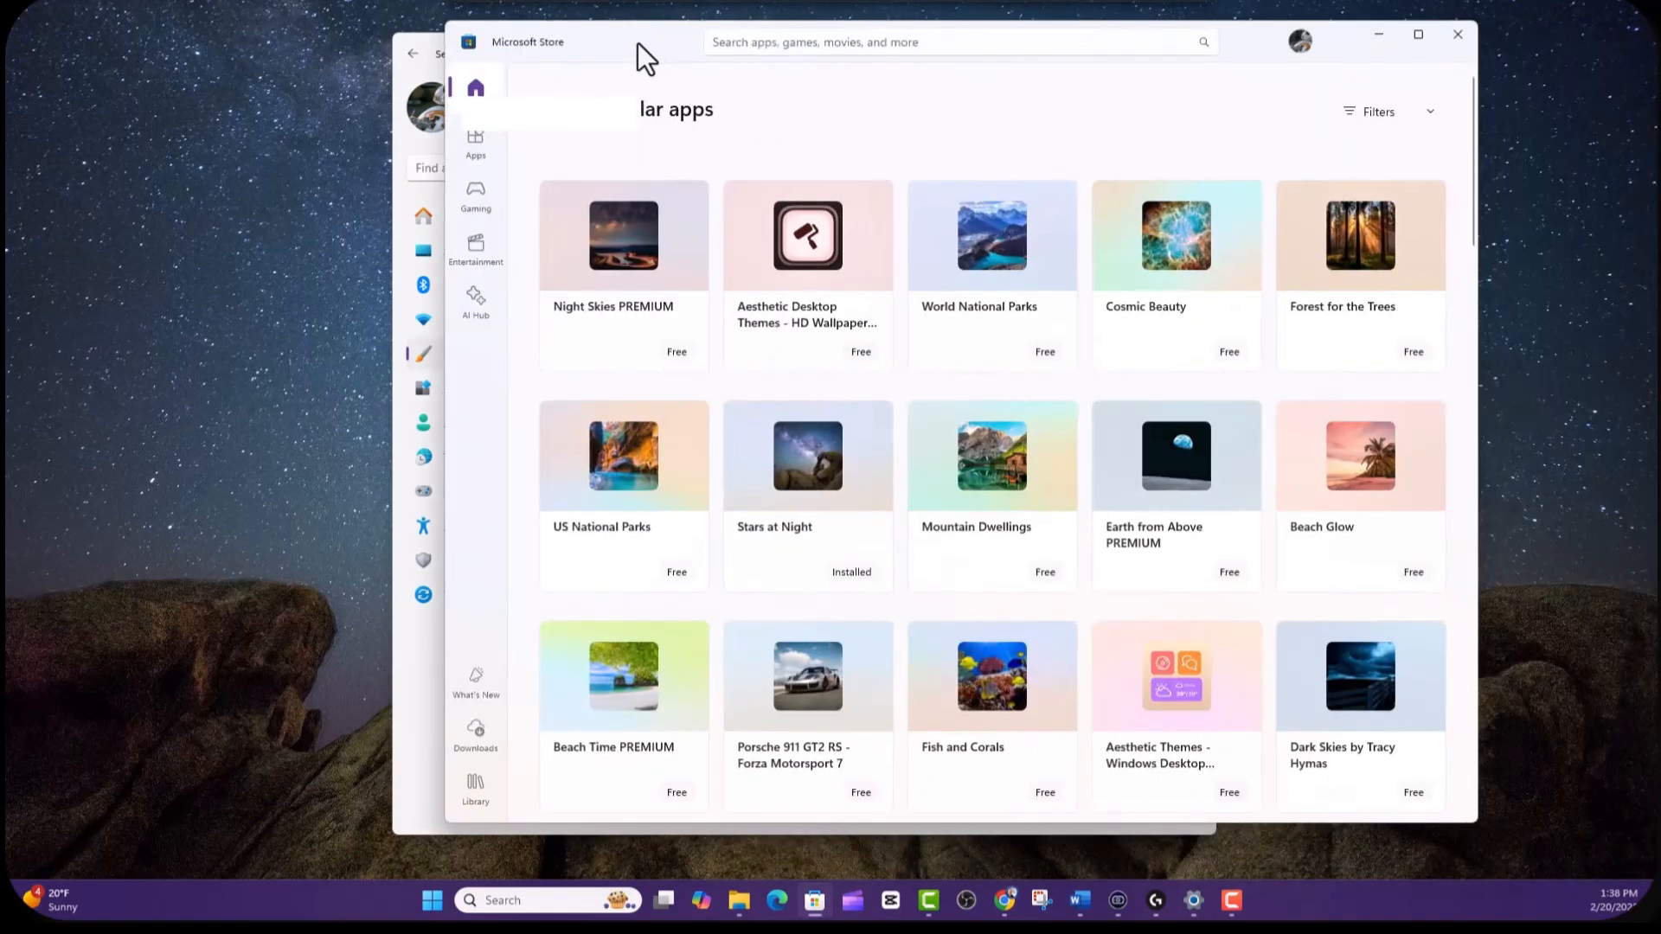
{"action": "mouse_move", "coordinate": [1045, 372]}
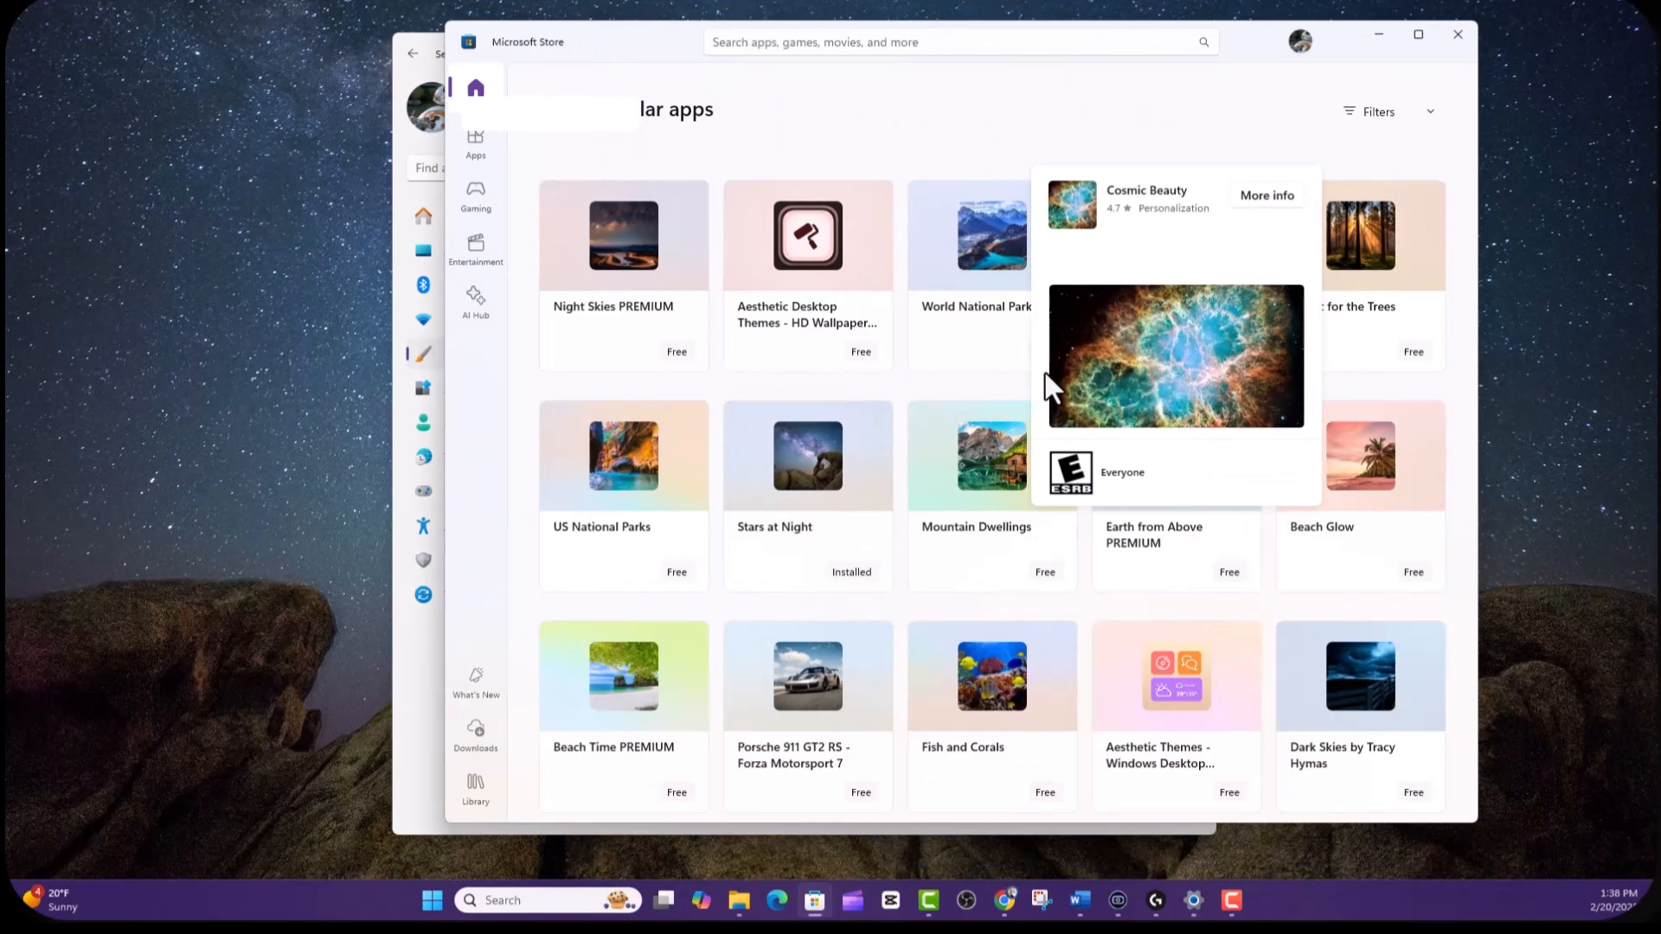
{"action": "scroll", "coordinate": [978, 355], "scroll_direction": "down", "scroll_amount": 2}
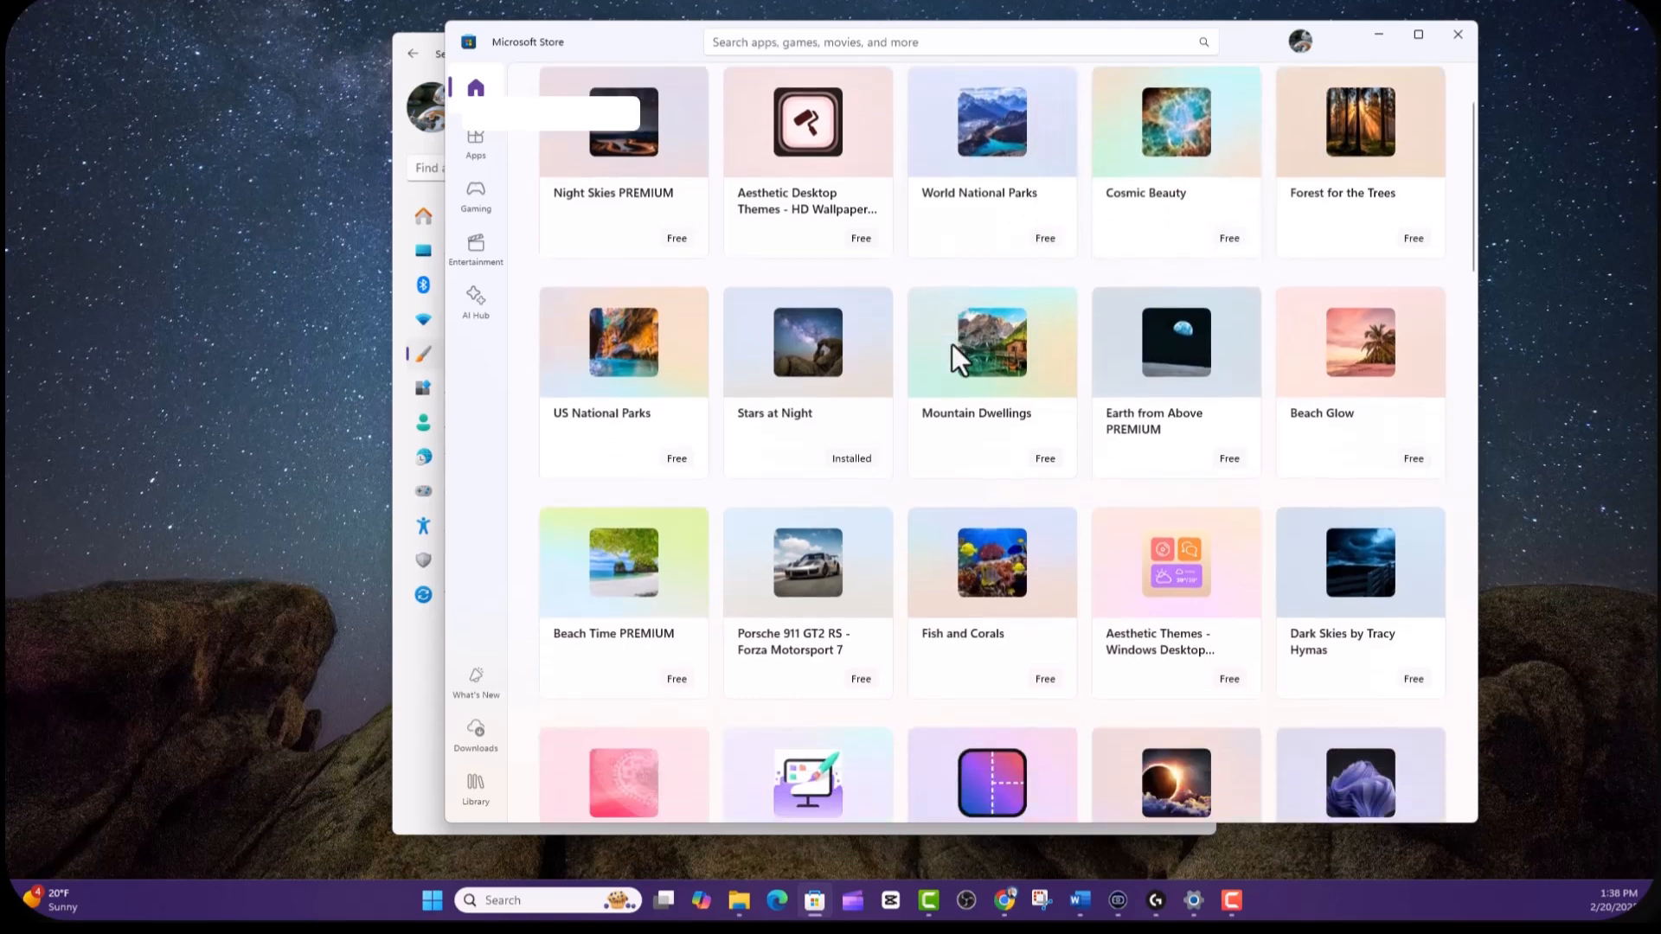
{"action": "mouse_move", "coordinate": [978, 355]}
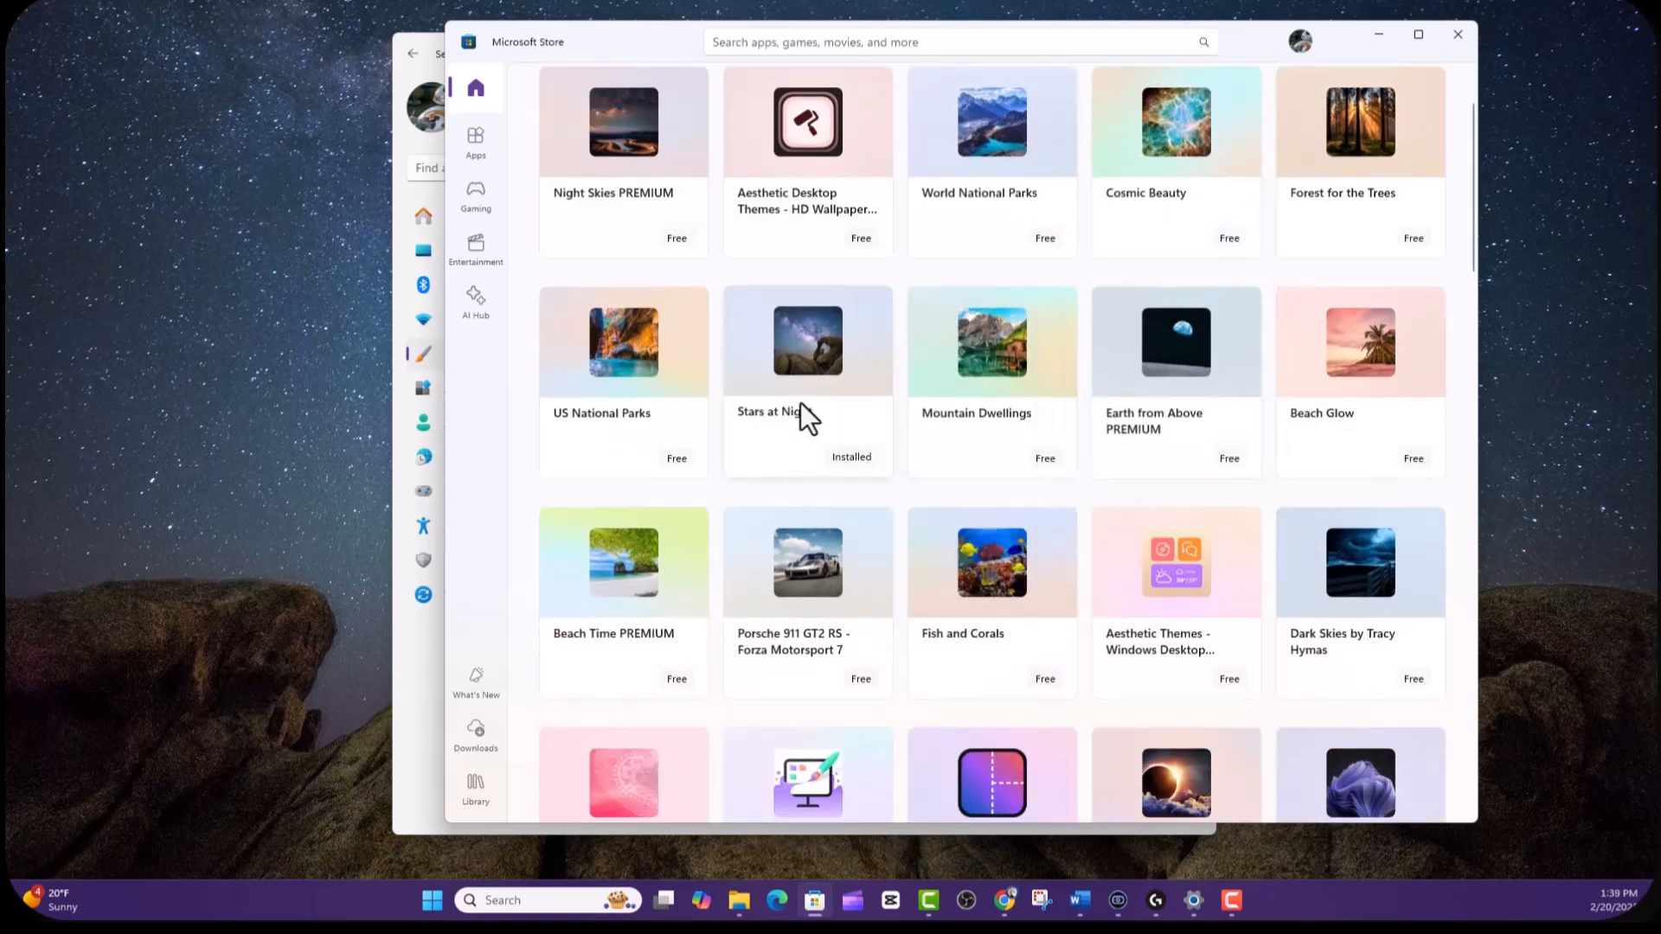
{"action": "scroll", "coordinate": [837, 470], "scroll_direction": "up", "scroll_amount": 2}
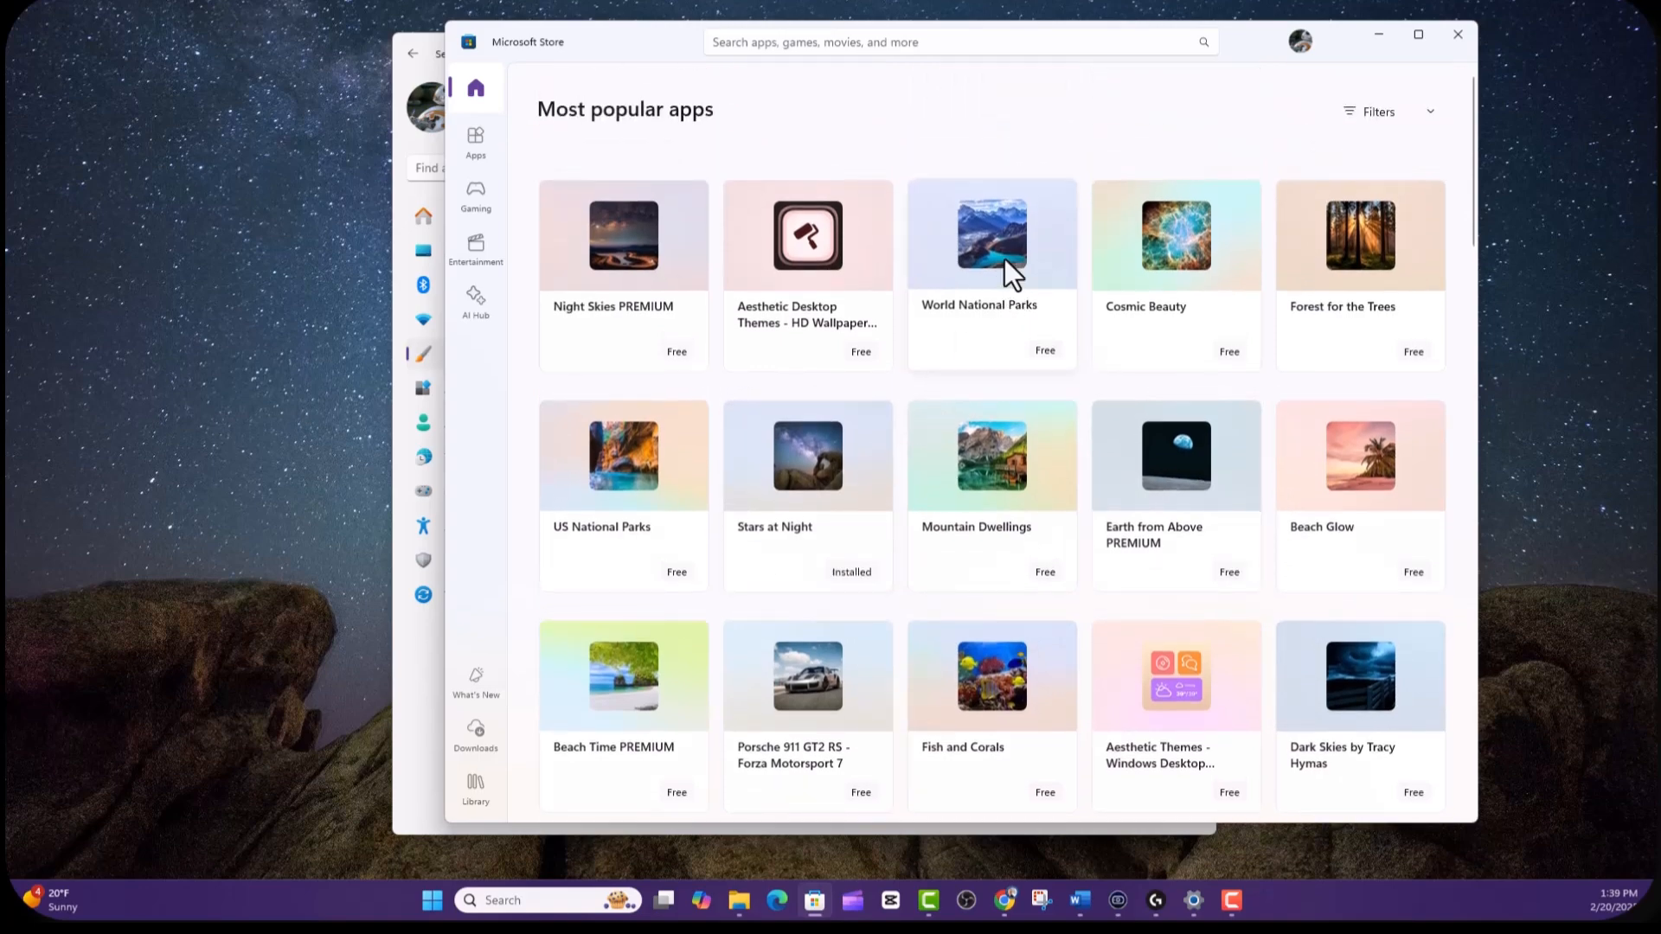
- Get the free World National Parks theme, open it in the theme settings, and minimize the Settings and Store windows
{"action": "mouse_move", "coordinate": [1004, 258]}
{"action": "left_click", "coordinate": [951, 230]}
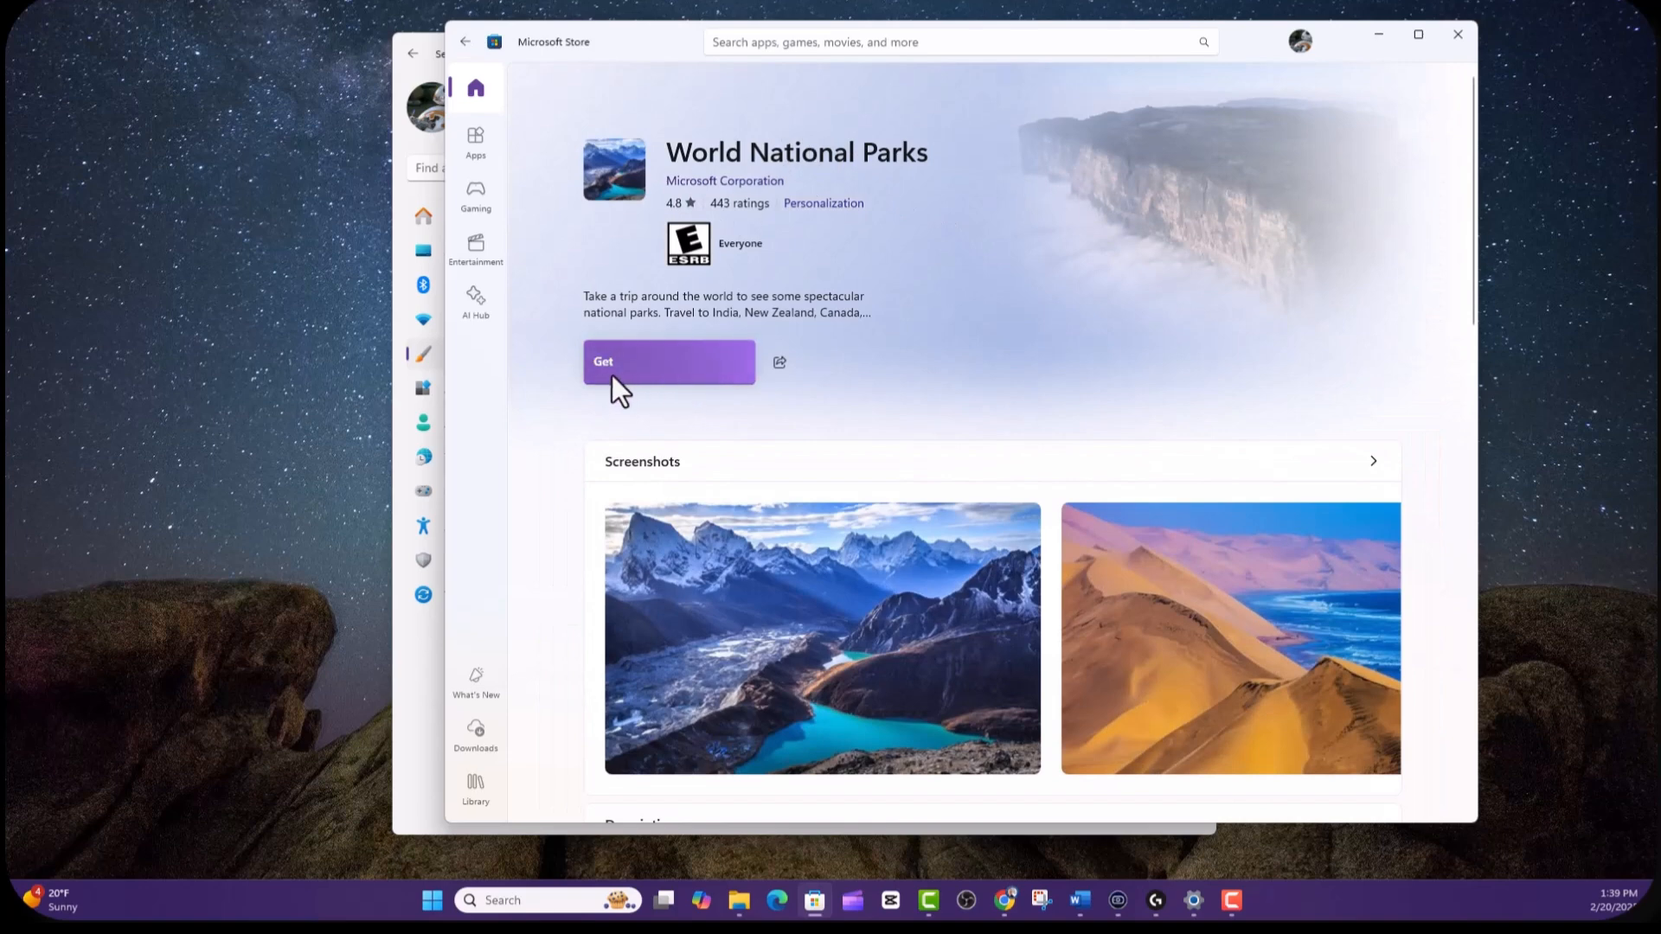
{"action": "left_click", "coordinate": [609, 364]}
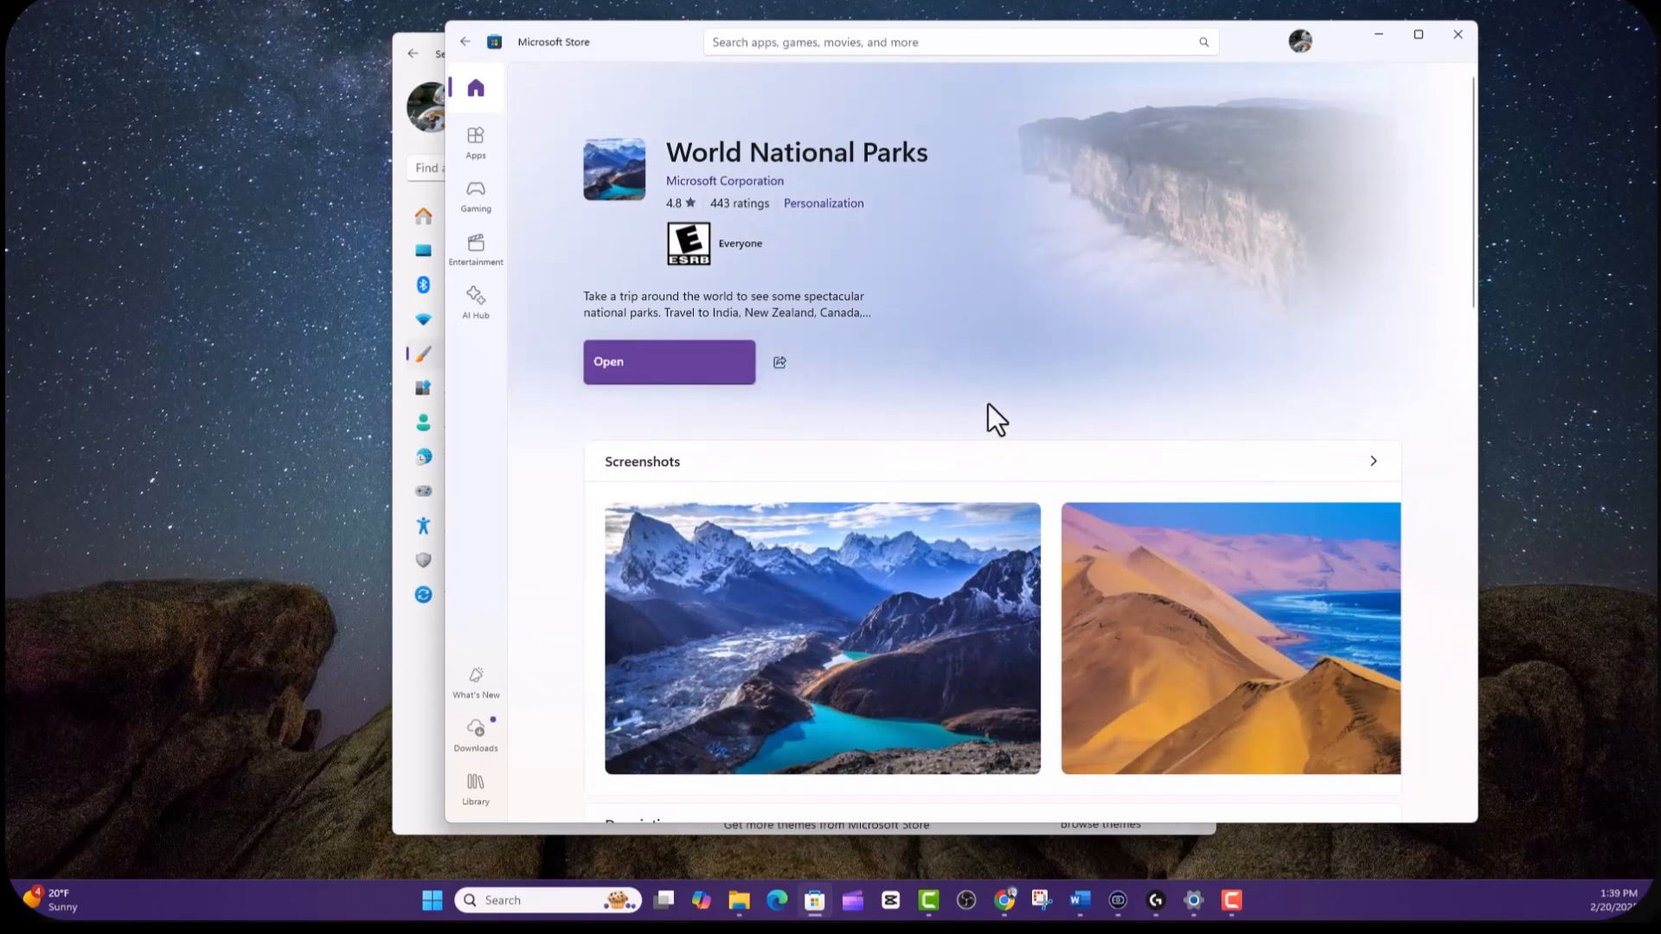
{"action": "left_click", "coordinate": [610, 366]}
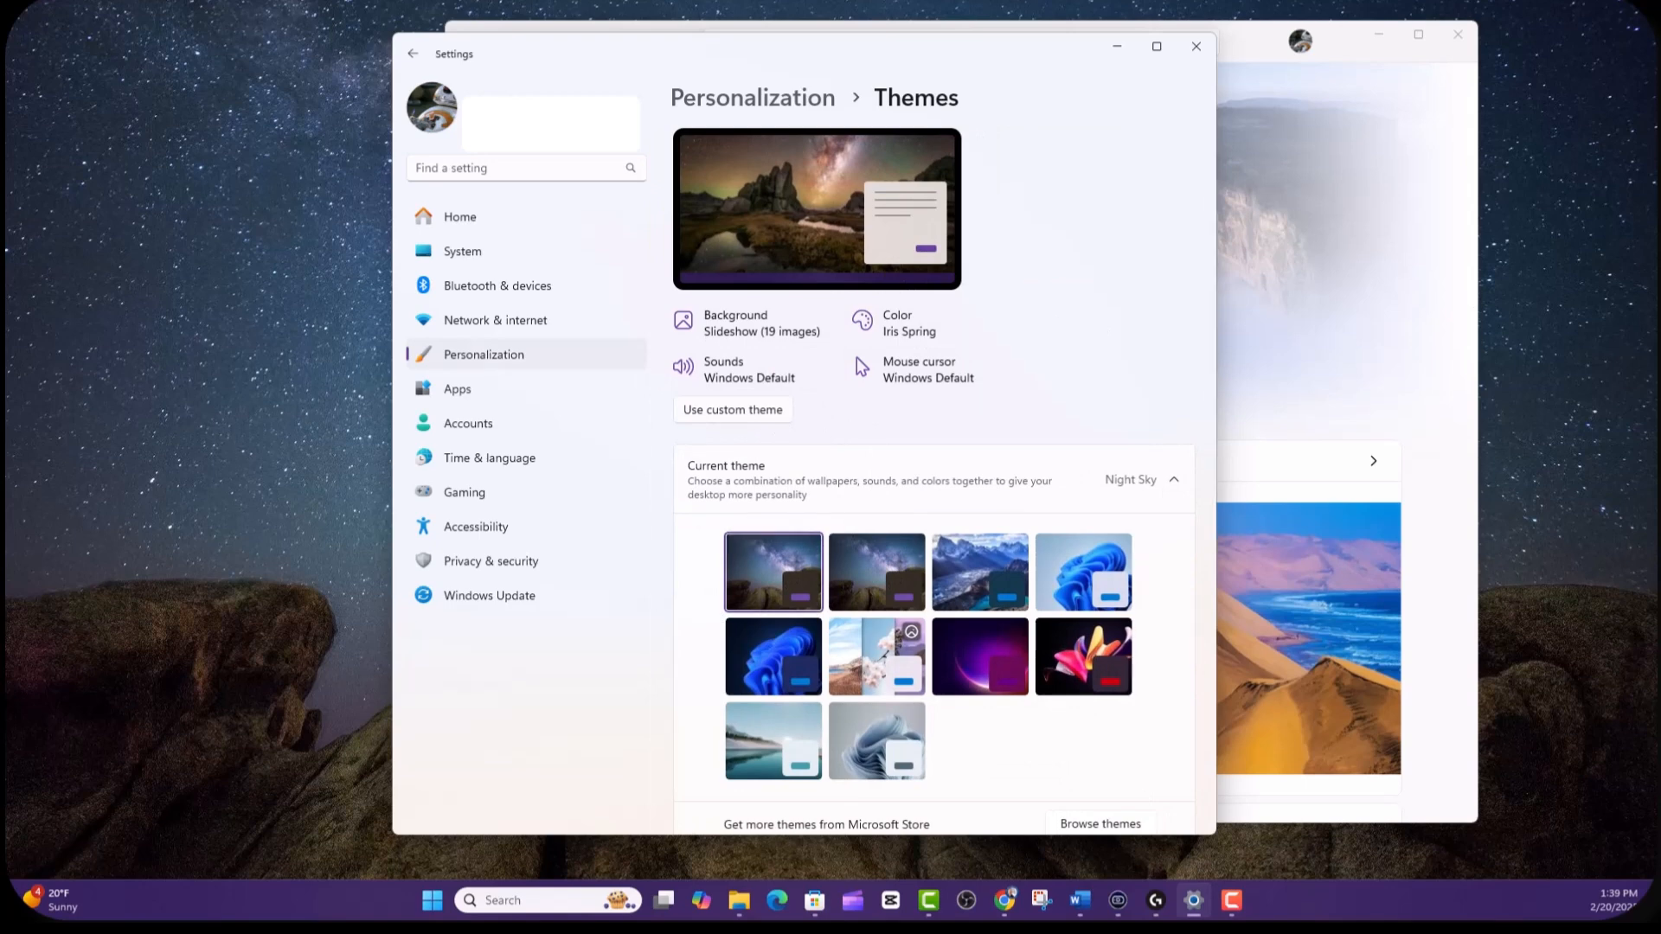
{"action": "left_click", "coordinate": [1123, 49]}
{"action": "left_click", "coordinate": [1382, 38]}
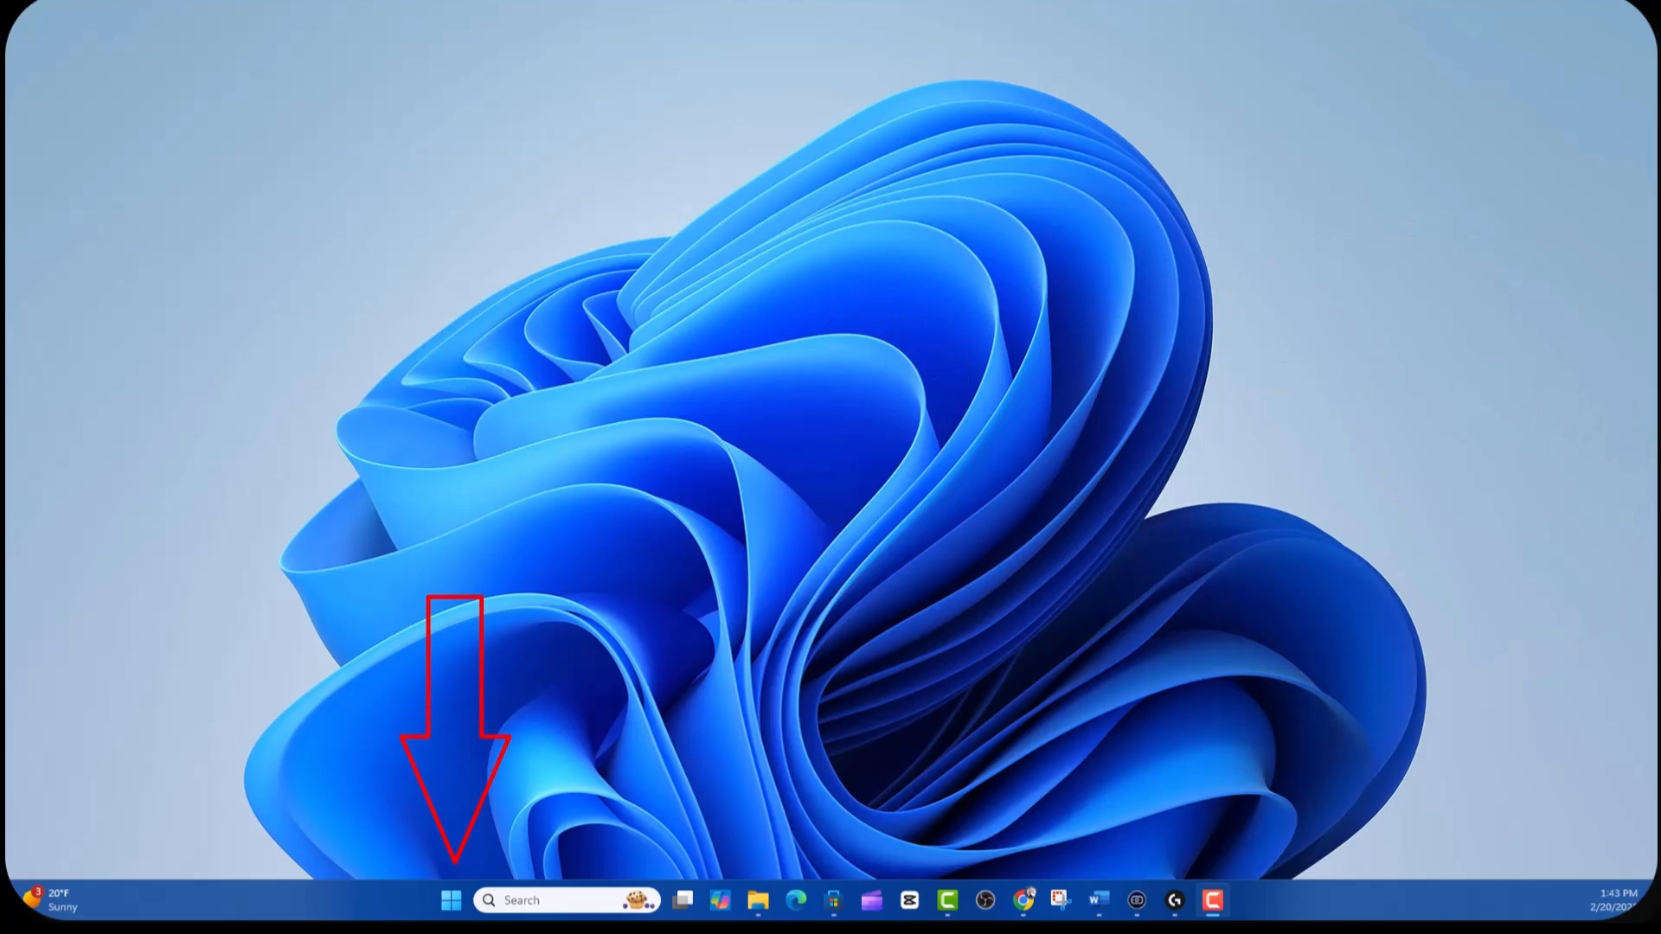
- Find Media Player in the Start menu's list of all apps and pin it to Start
{"action": "left_click", "coordinate": [454, 904]}
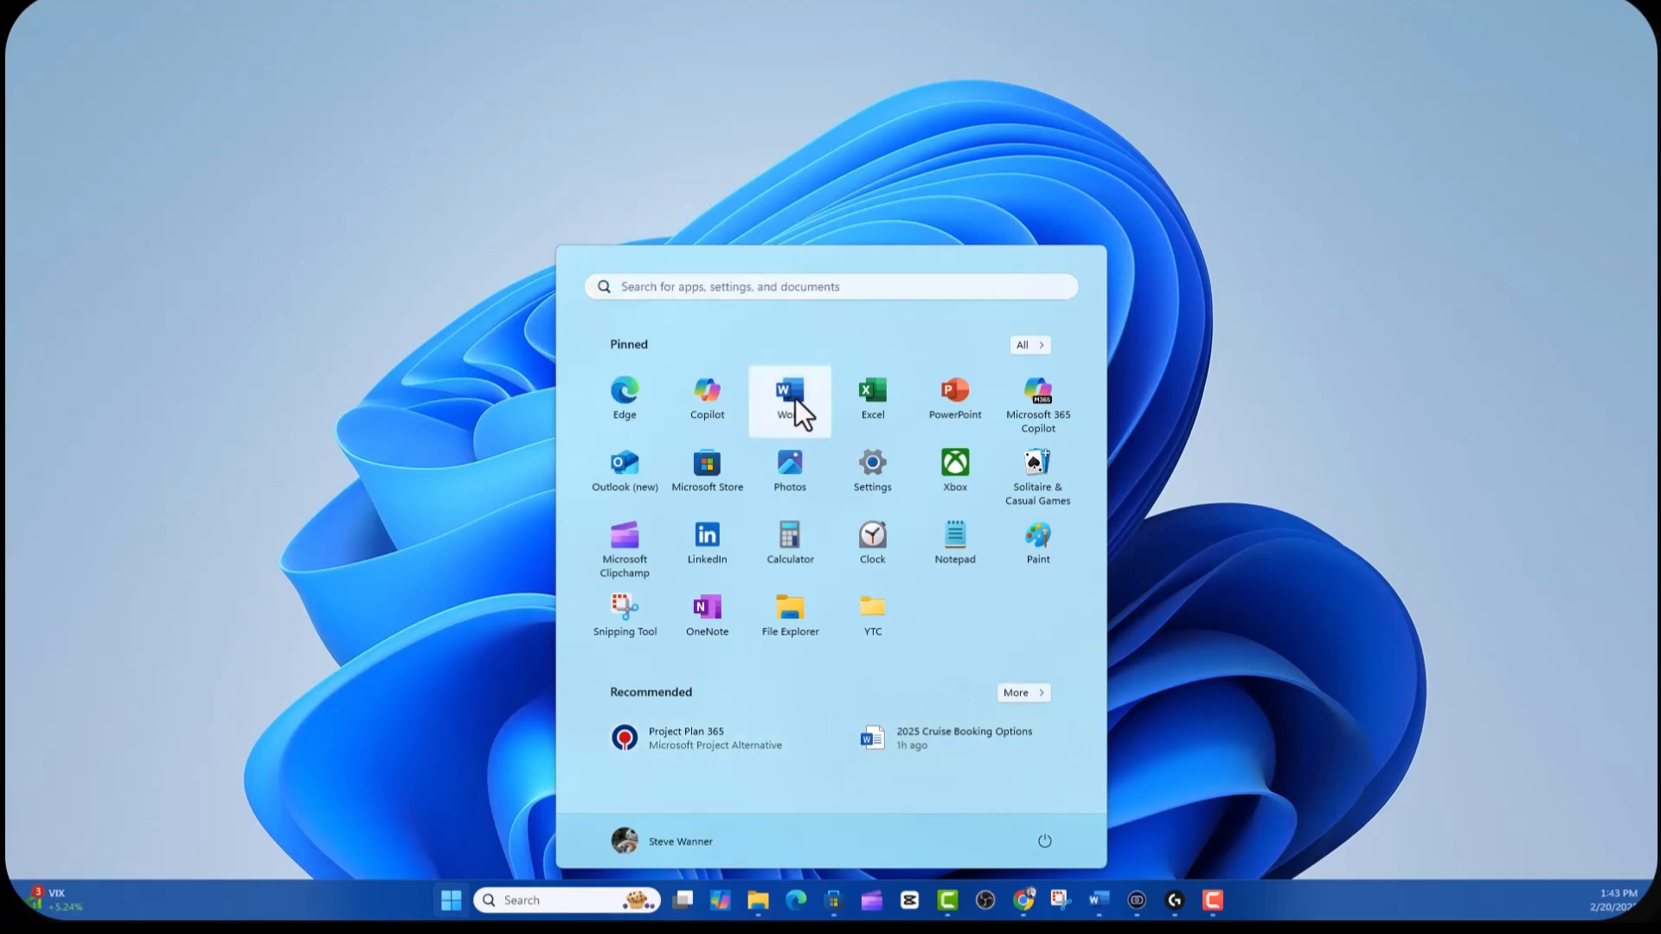
{"action": "left_click", "coordinate": [1030, 344]}
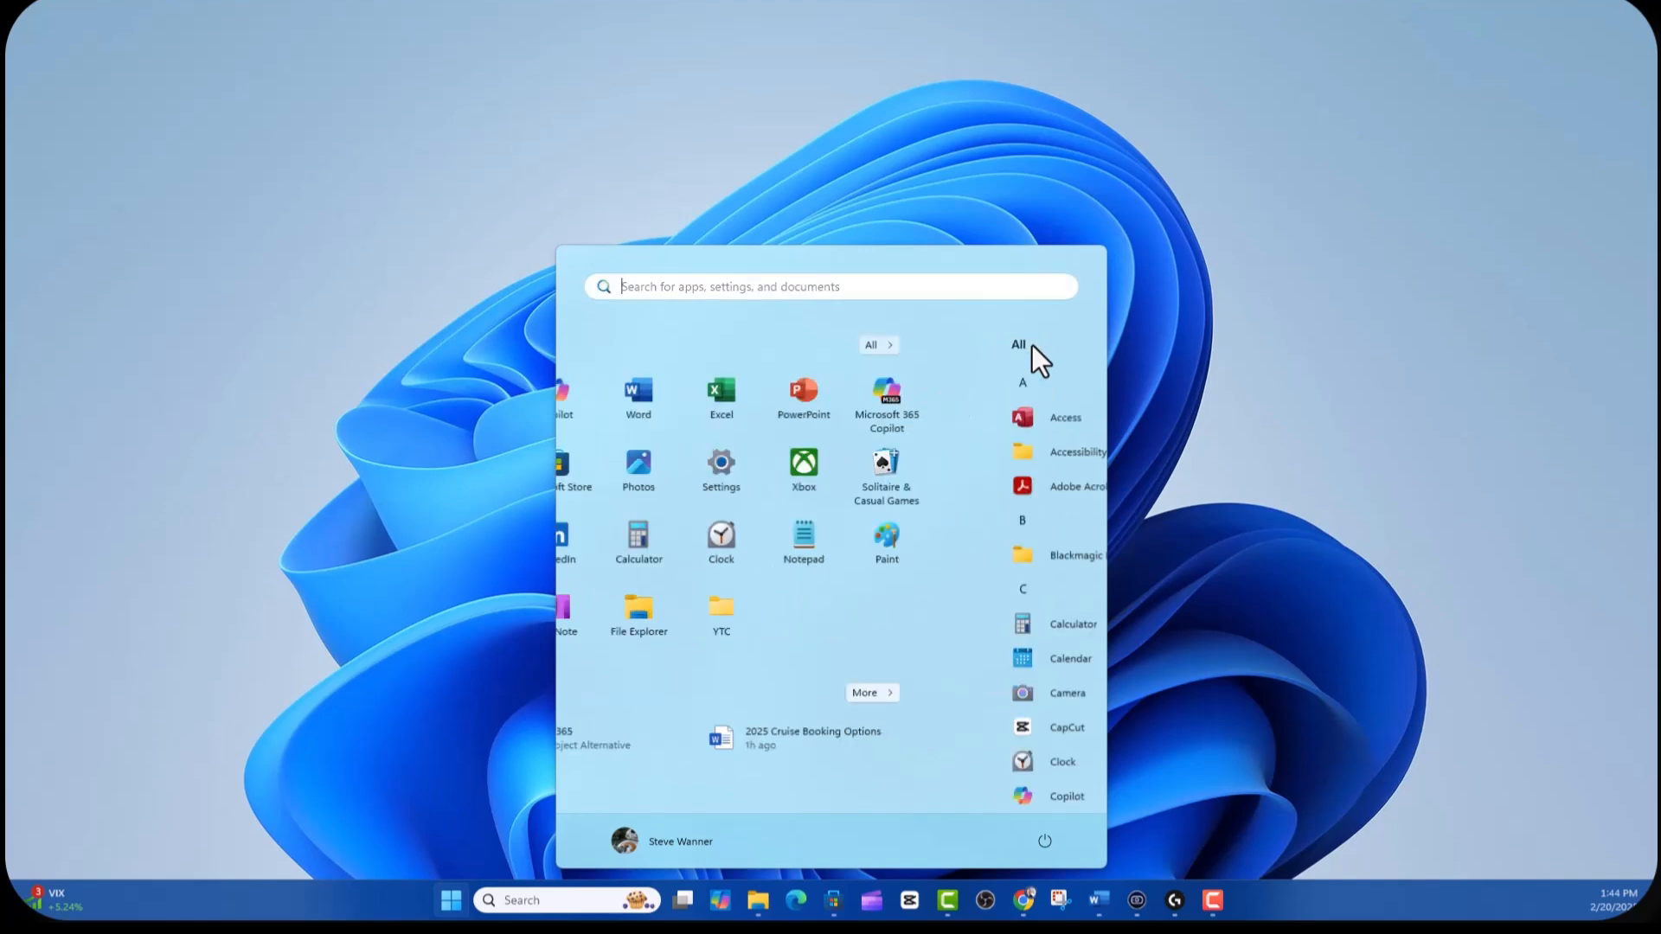
{"action": "scroll", "coordinate": [682, 564], "scroll_direction": "down", "scroll_amount": 6}
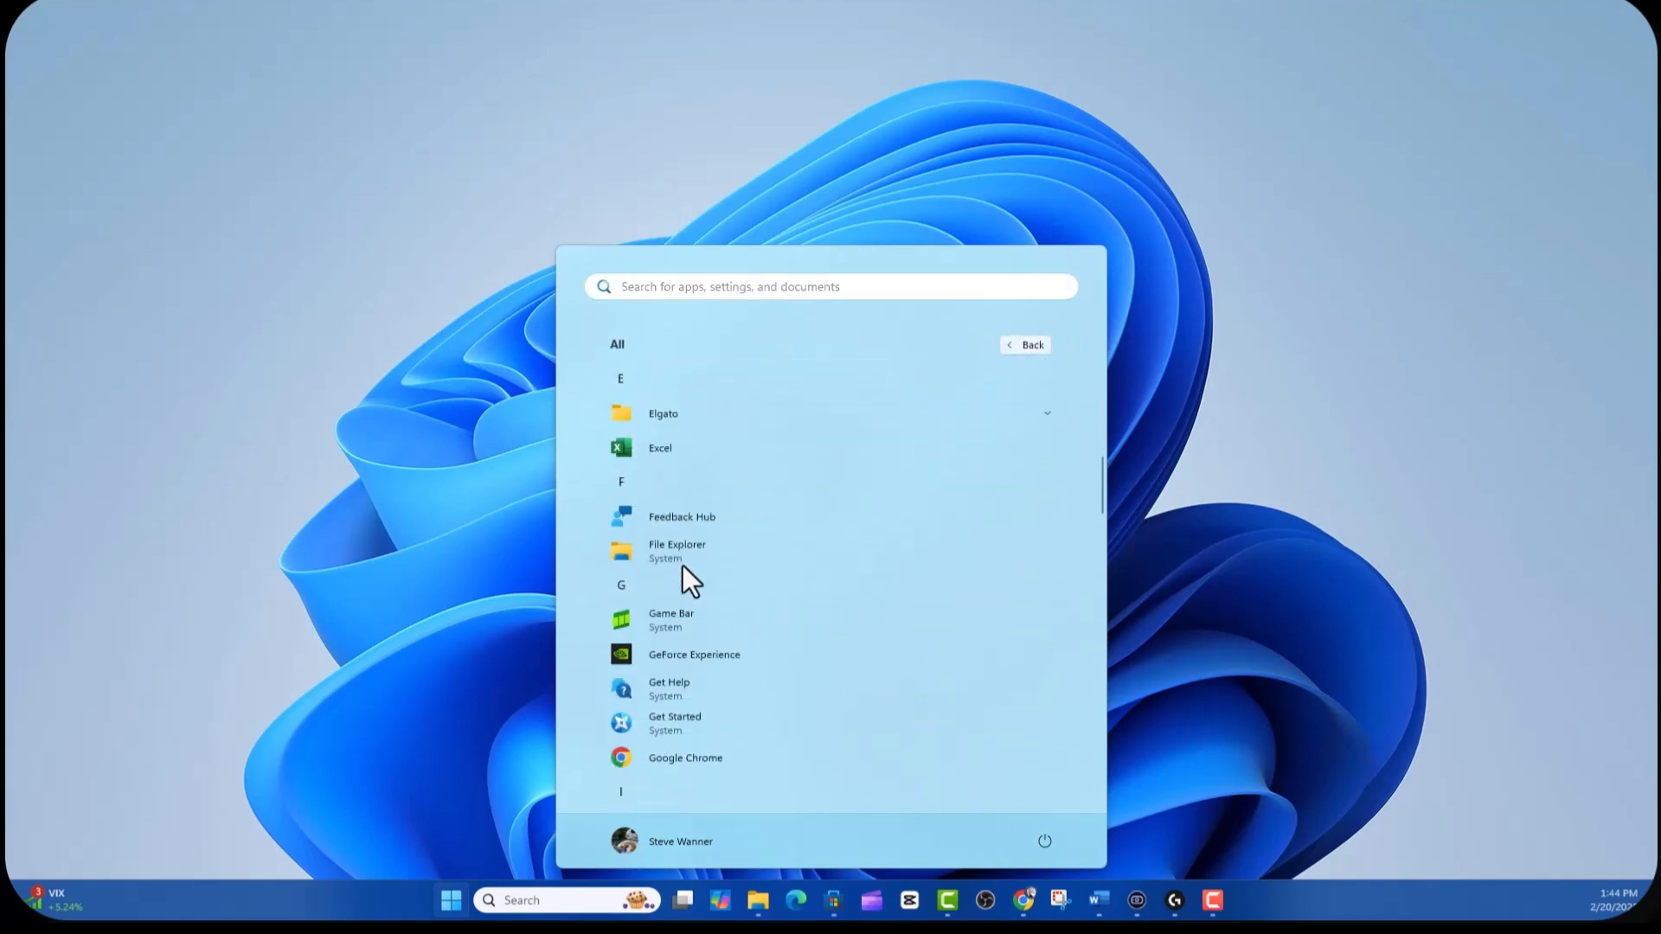
{"action": "scroll", "coordinate": [682, 564], "scroll_direction": "down", "scroll_amount": 5}
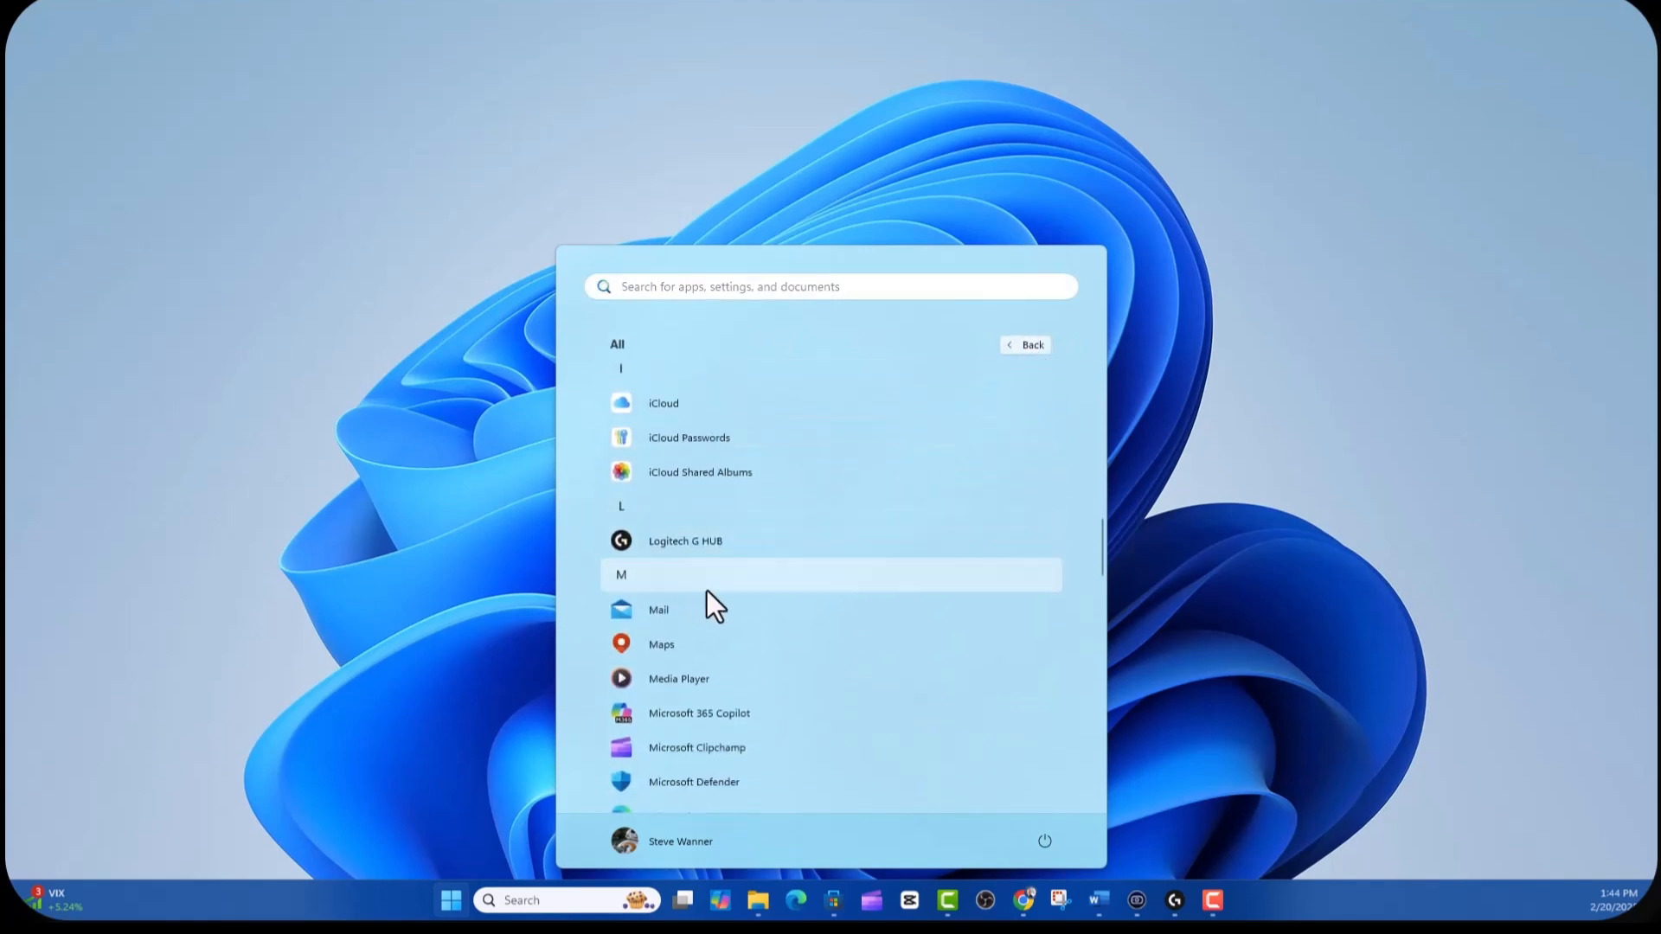
{"action": "scroll", "coordinate": [744, 619], "scroll_direction": "down", "scroll_amount": 2}
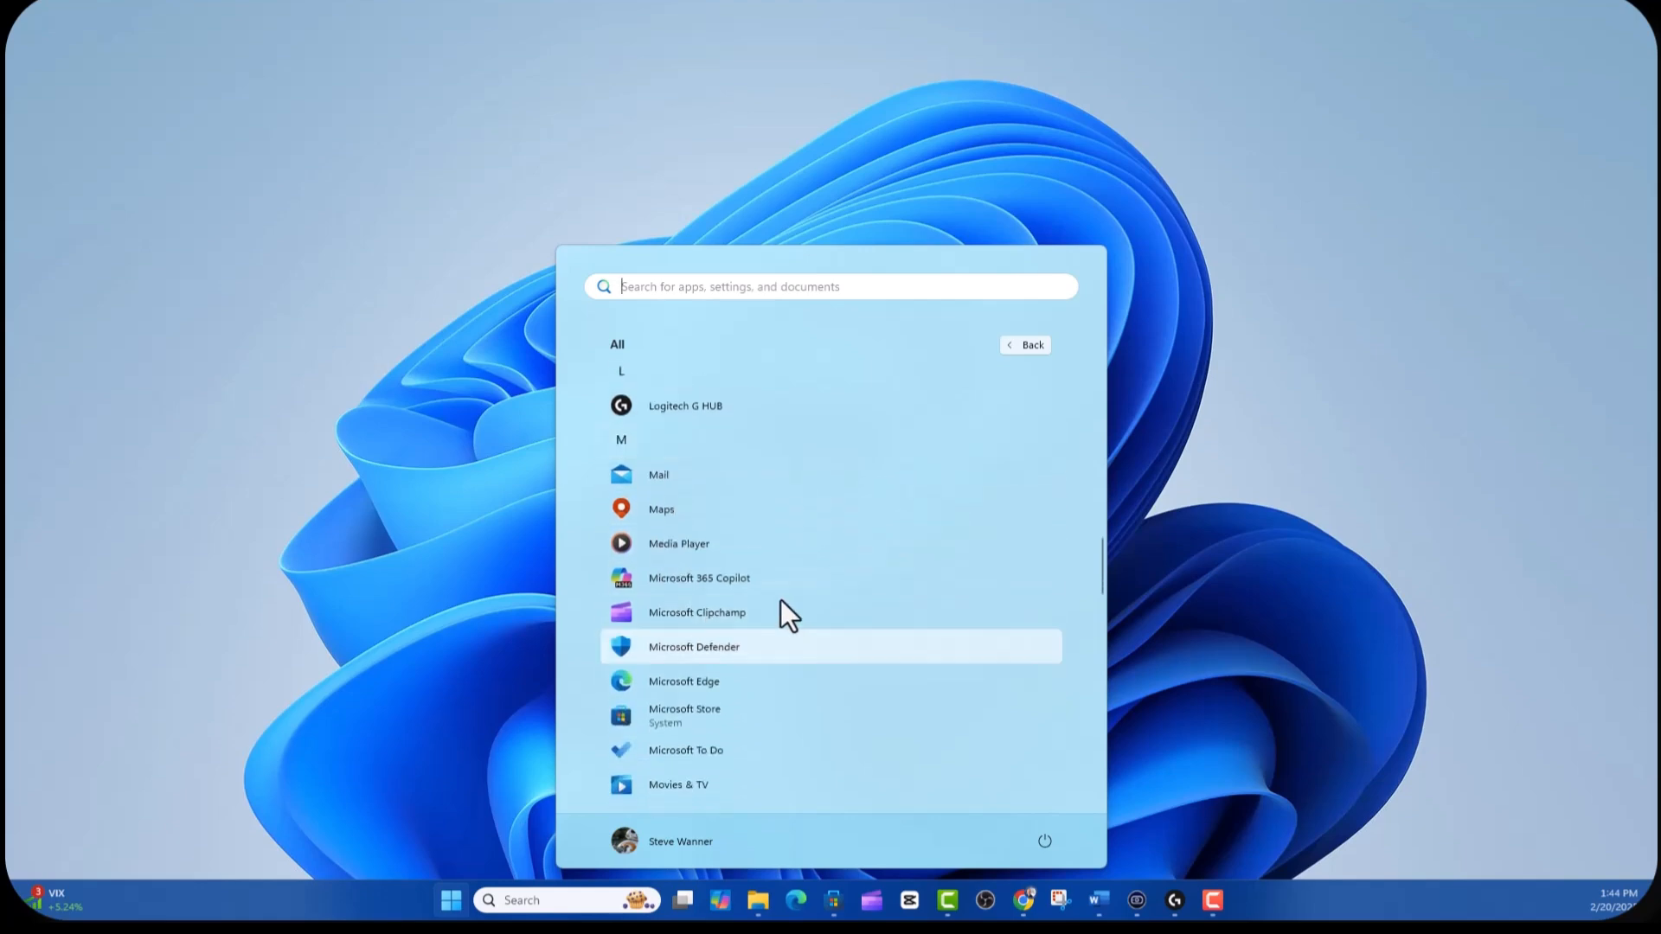
{"action": "right_click", "coordinate": [688, 542]}
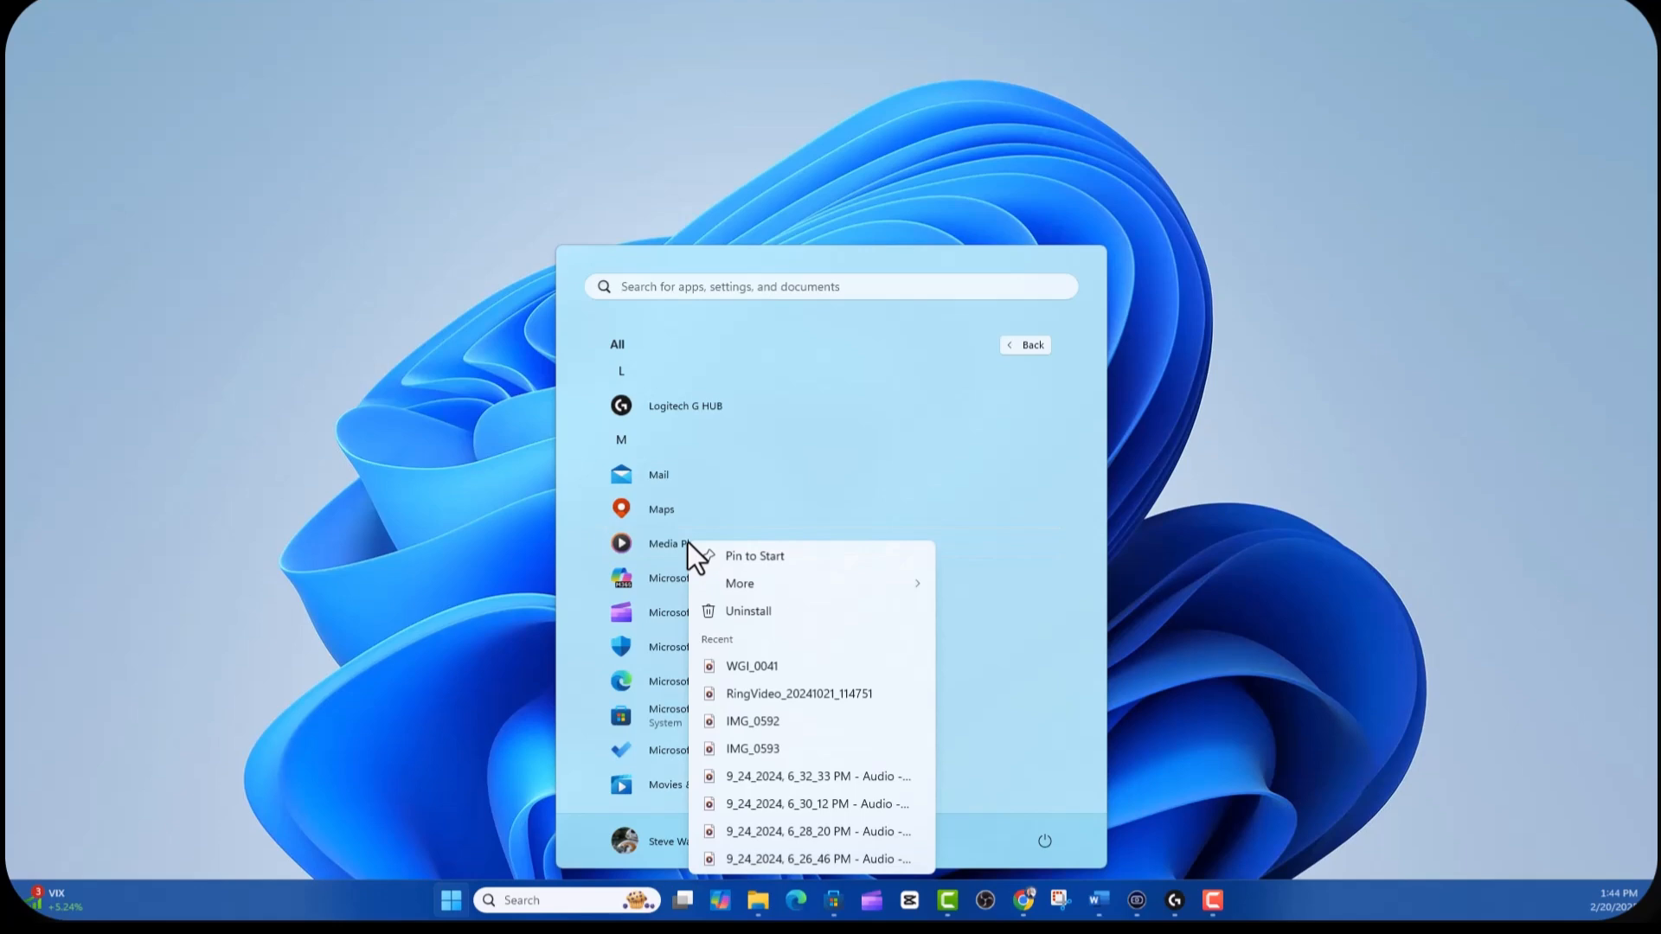
{"action": "left_click", "coordinate": [746, 556]}
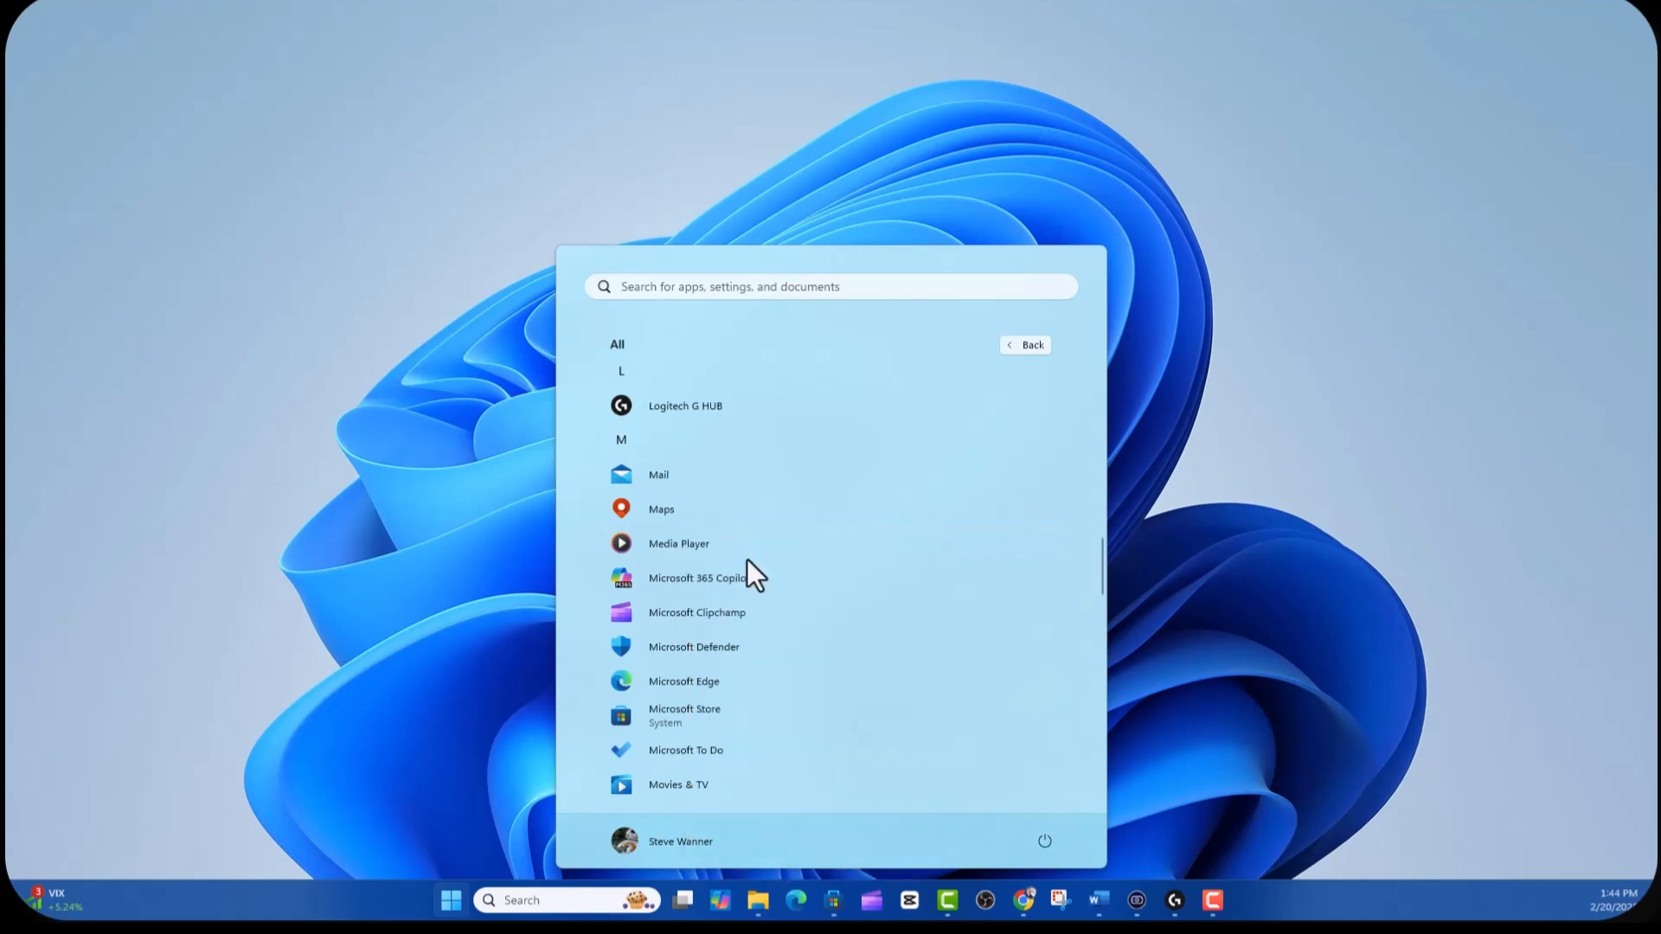
- Rearrange the pinned apps so Microsoft 365 Copilot, Word, Excel and Media Player follow Edge in that order, and unpin Media Player from Start
{"action": "left_click", "coordinate": [1023, 348]}
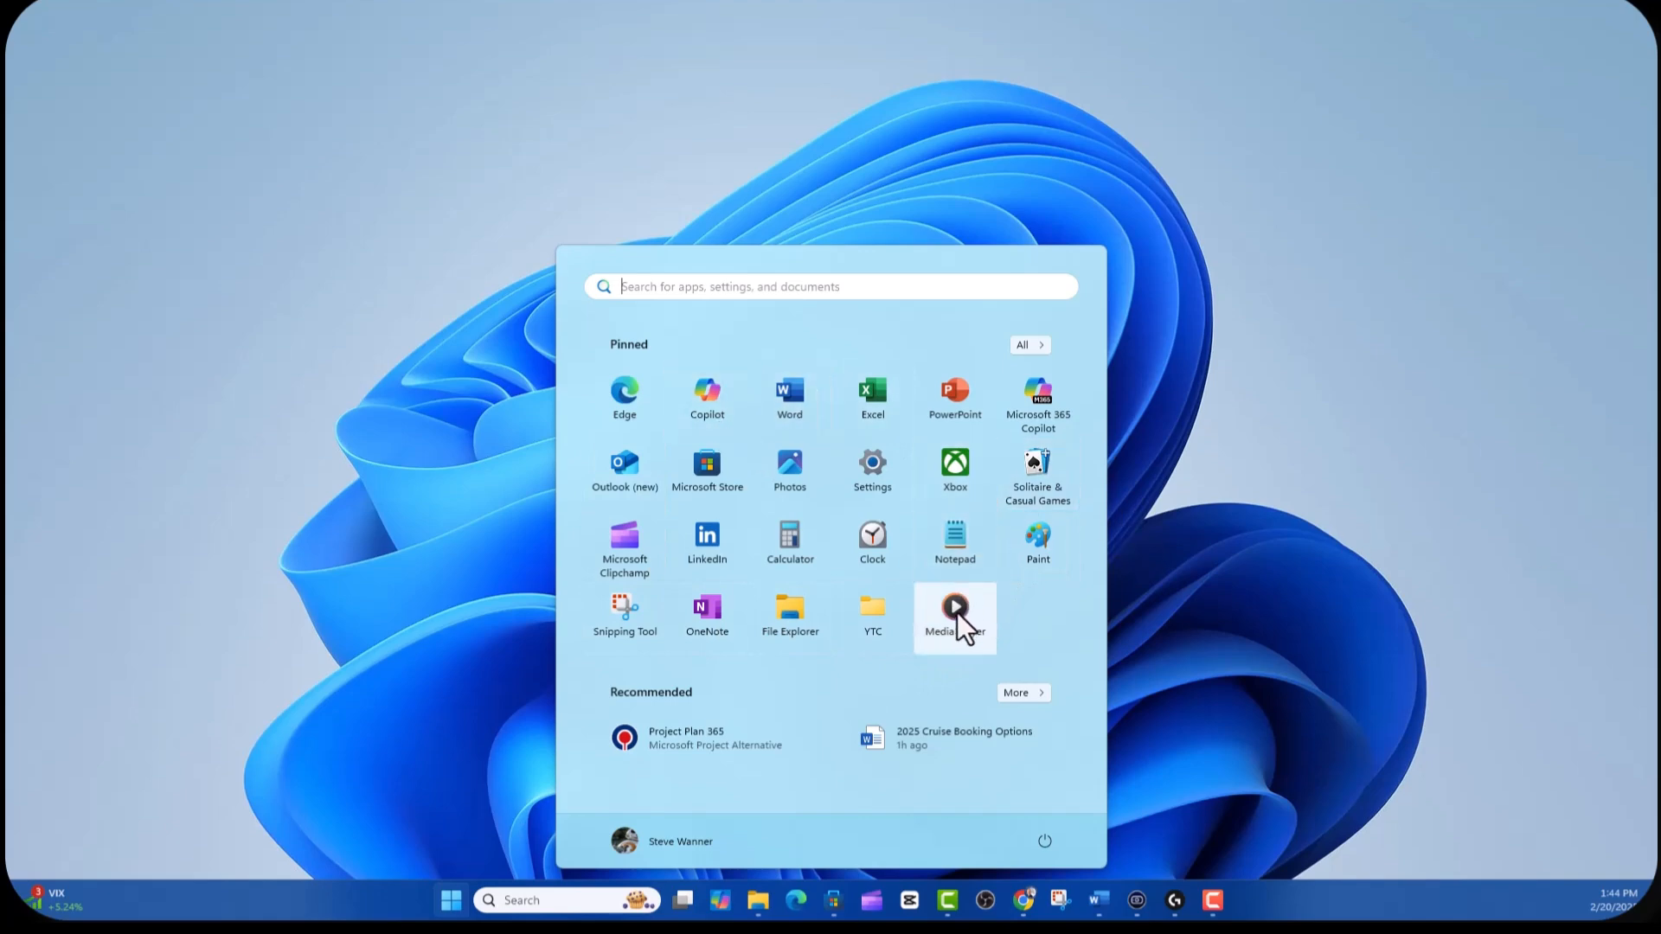
{"action": "left_click_drag", "start_coordinate": [956, 610], "coordinate": [677, 402]}
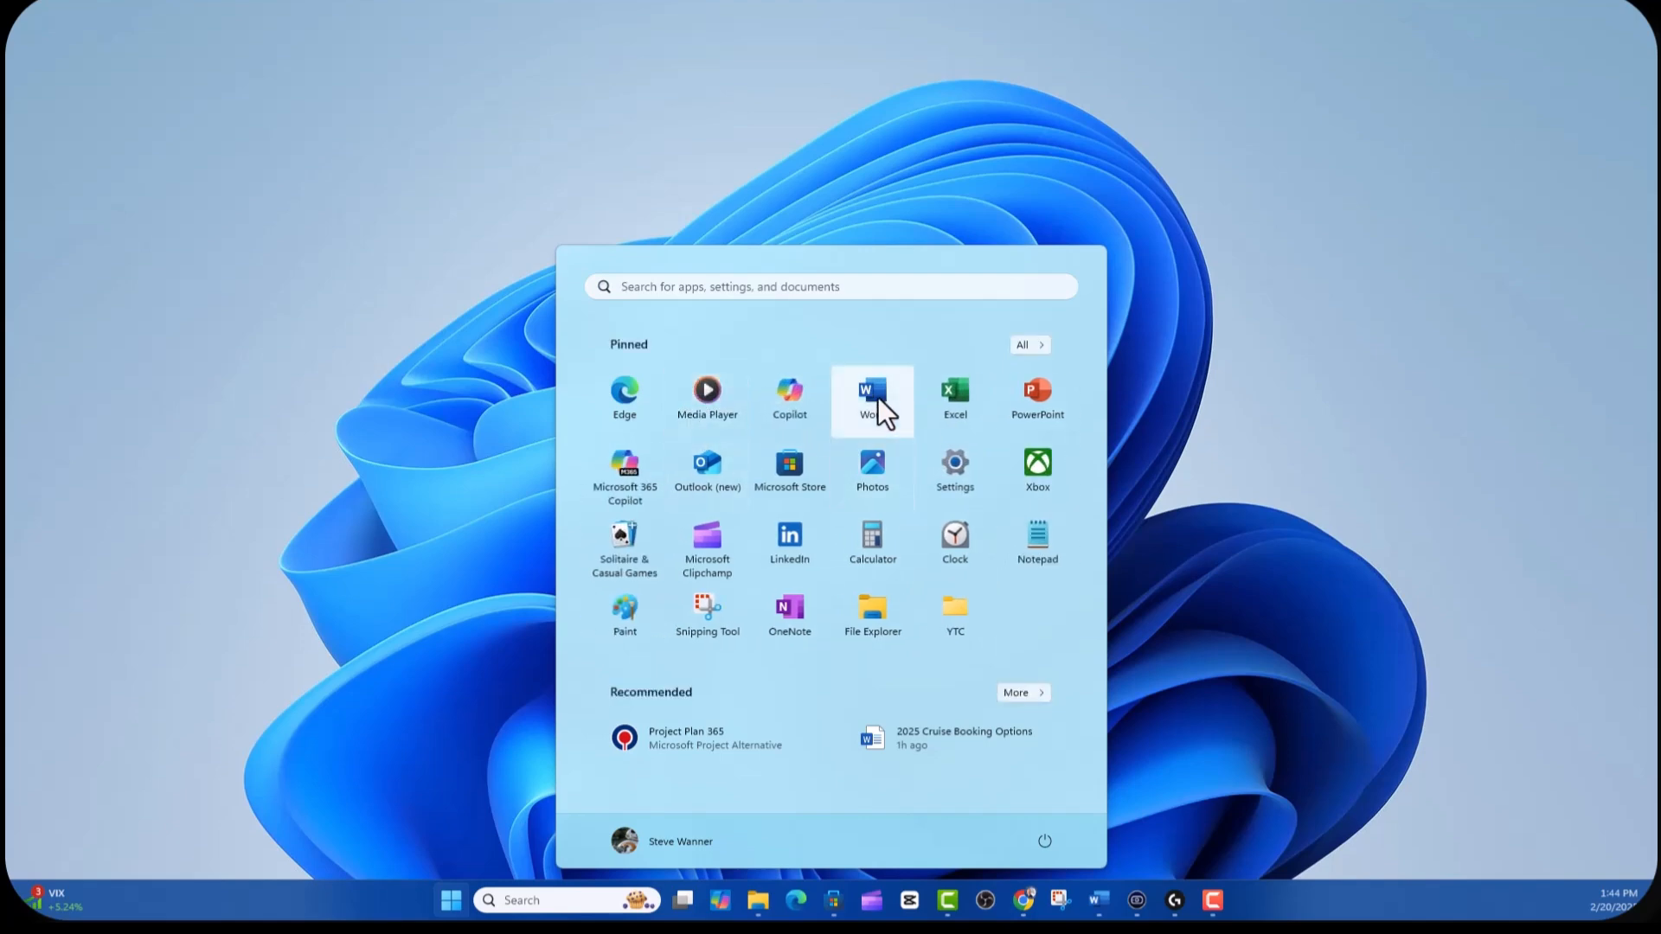
{"action": "left_click_drag", "start_coordinate": [877, 397], "coordinate": [735, 405]}
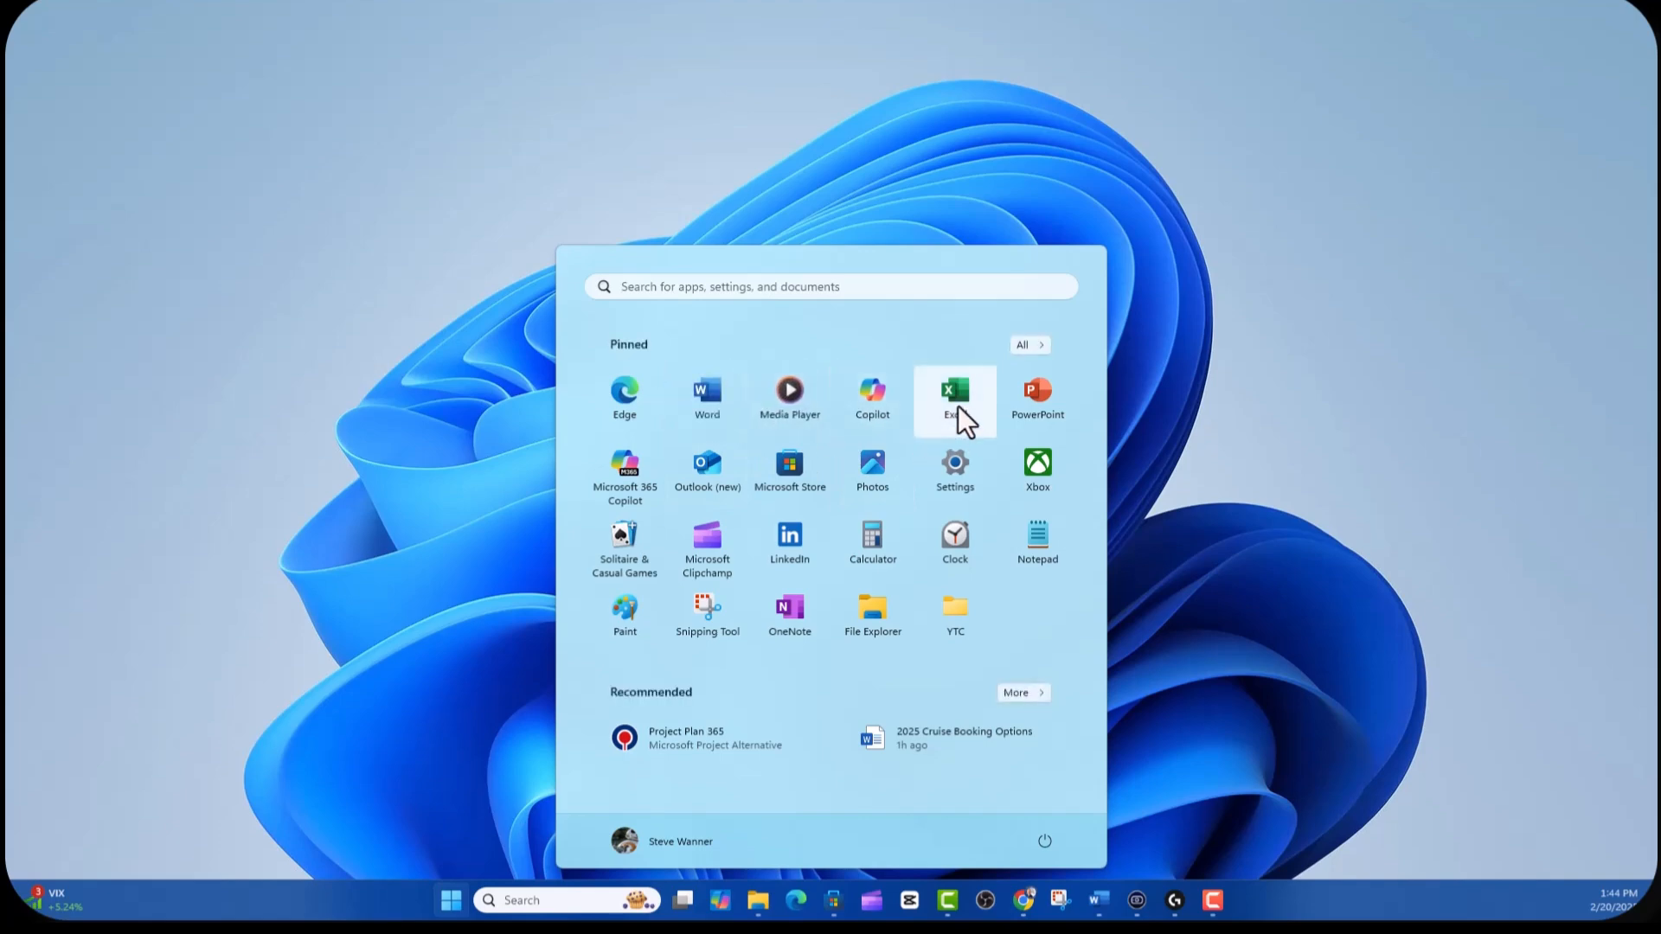
{"action": "left_click_drag", "start_coordinate": [958, 407], "coordinate": [760, 401]}
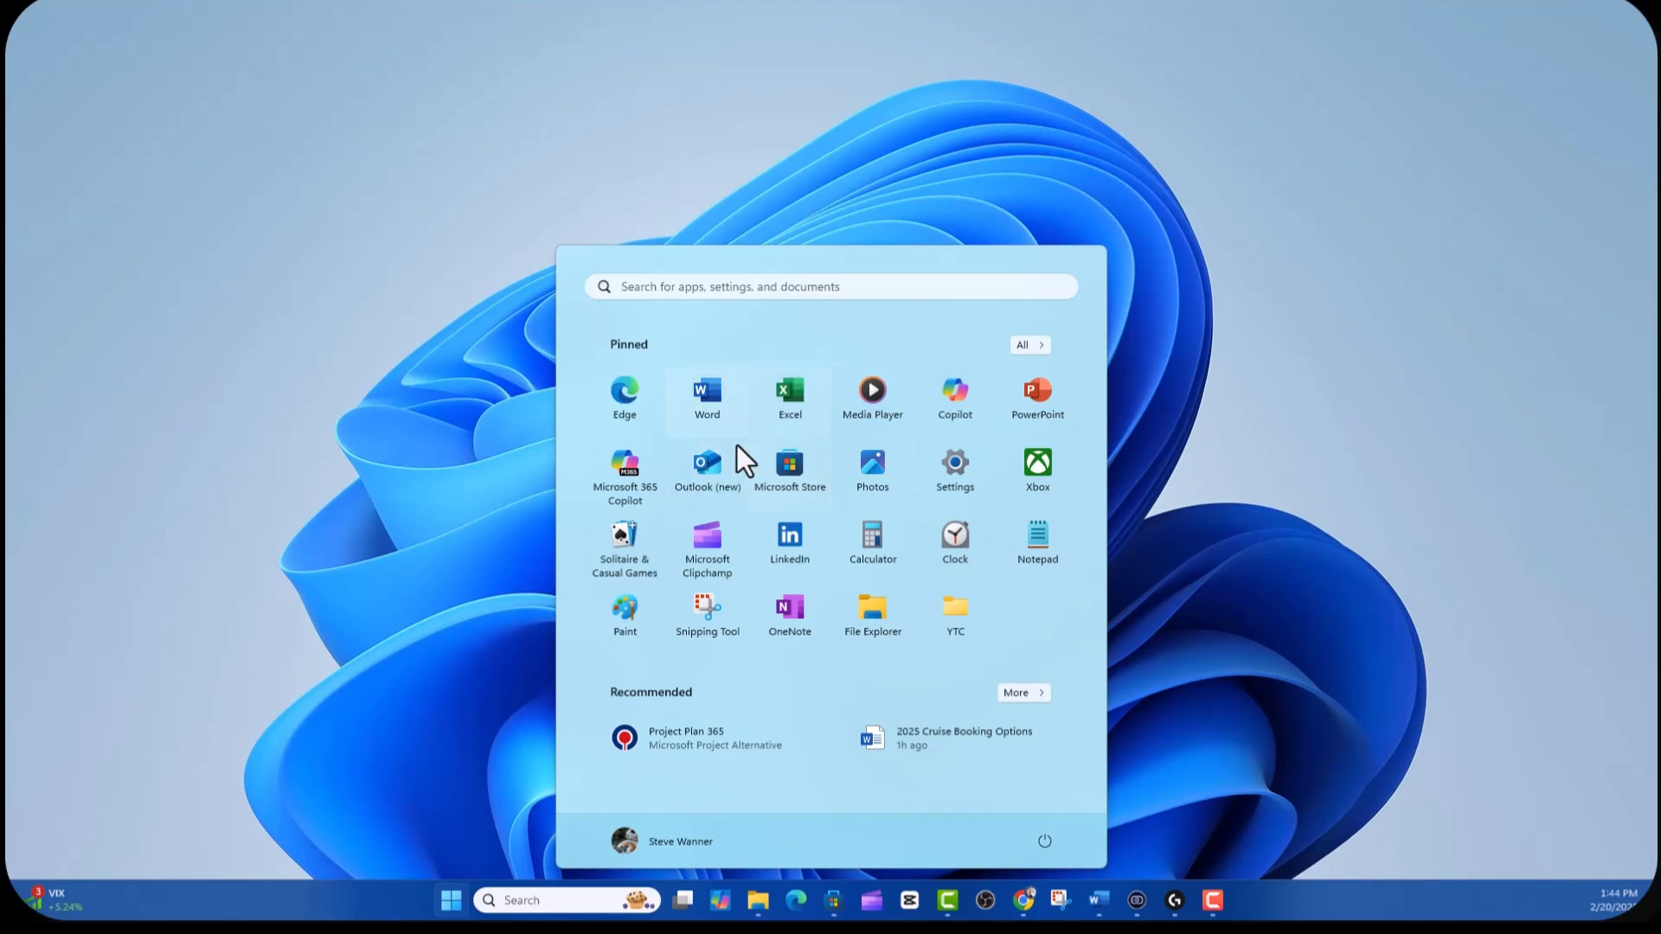
{"action": "left_click_drag", "start_coordinate": [623, 476], "coordinate": [668, 407]}
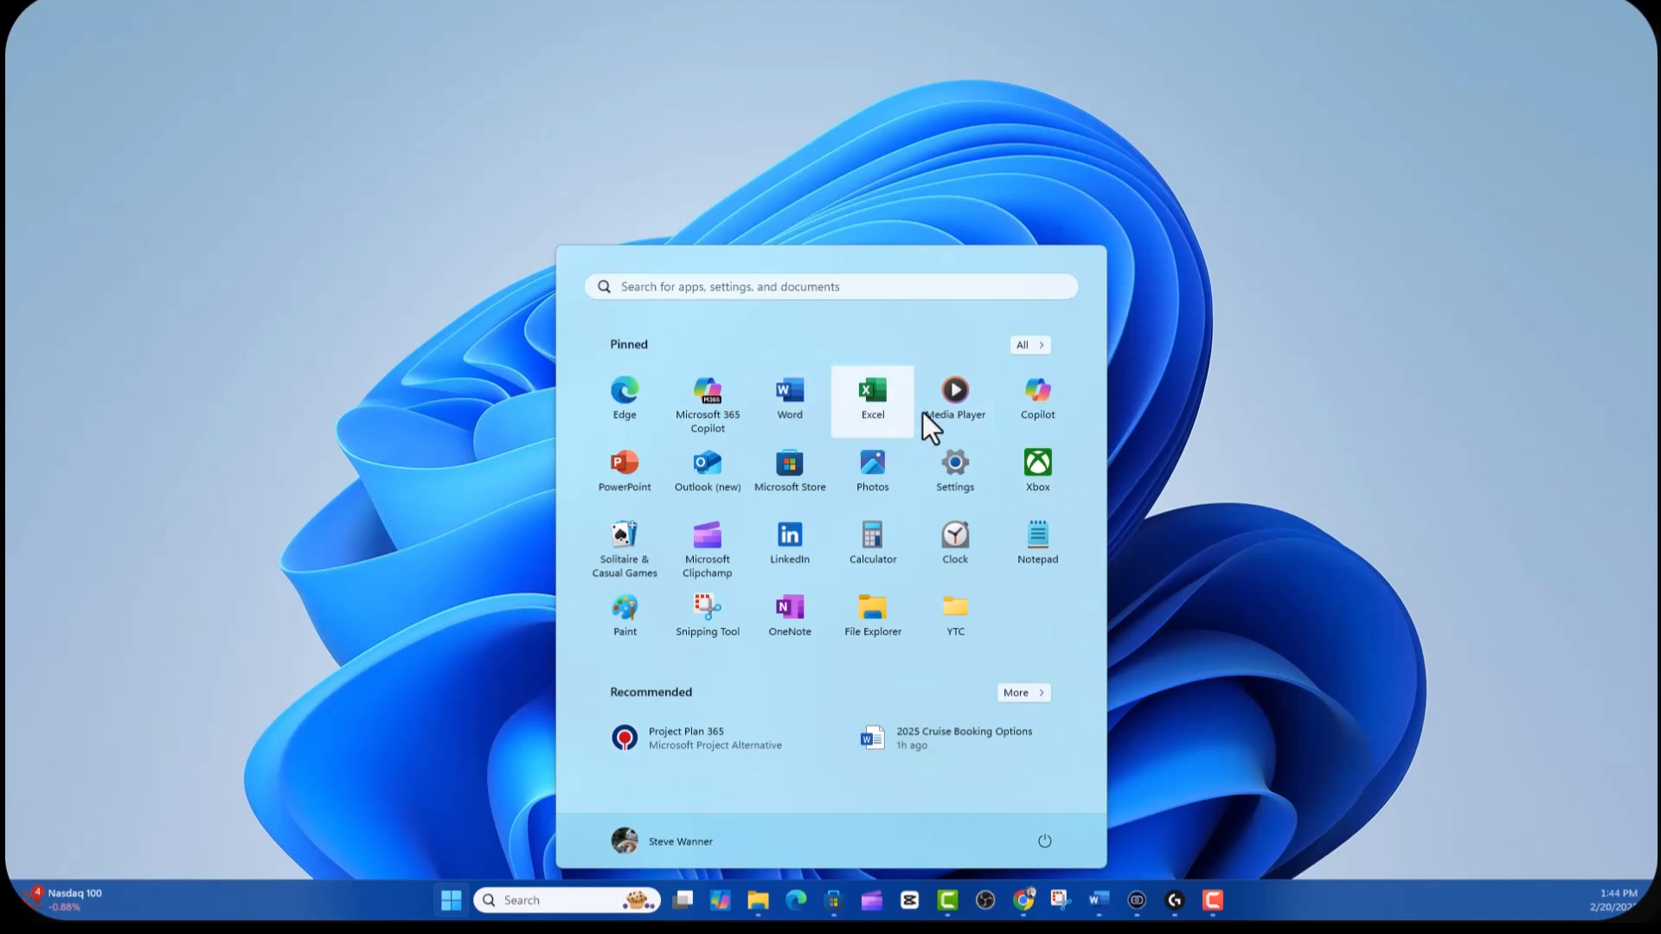
{"action": "right_click", "coordinate": [954, 397]}
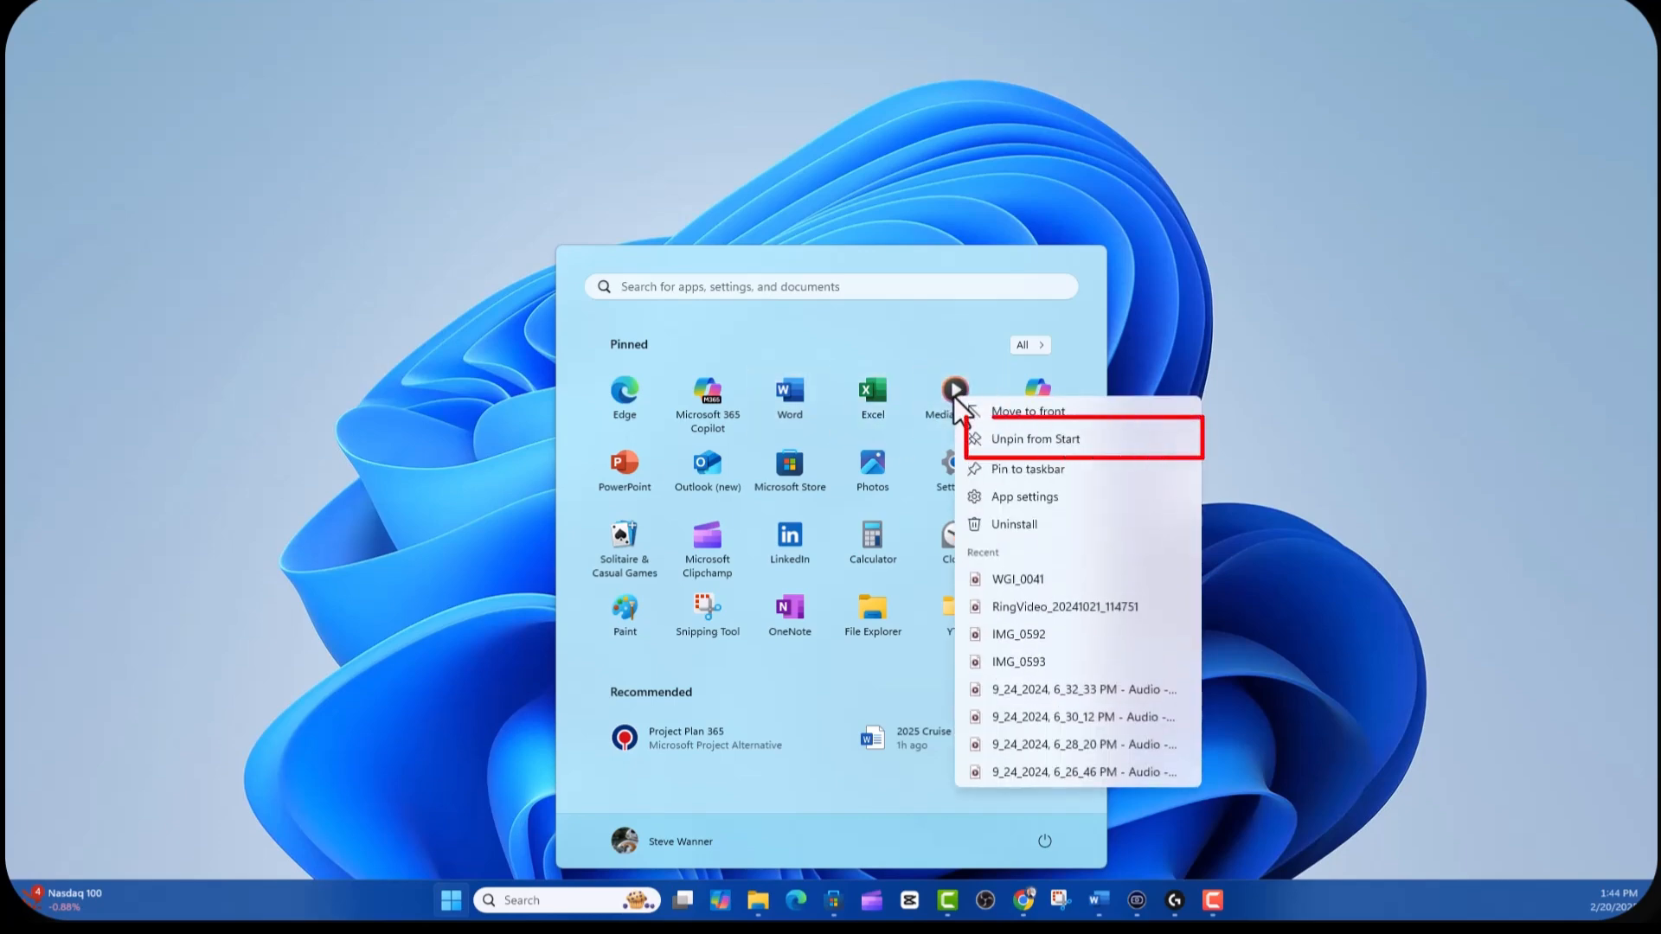
{"action": "left_click", "coordinate": [1035, 439]}
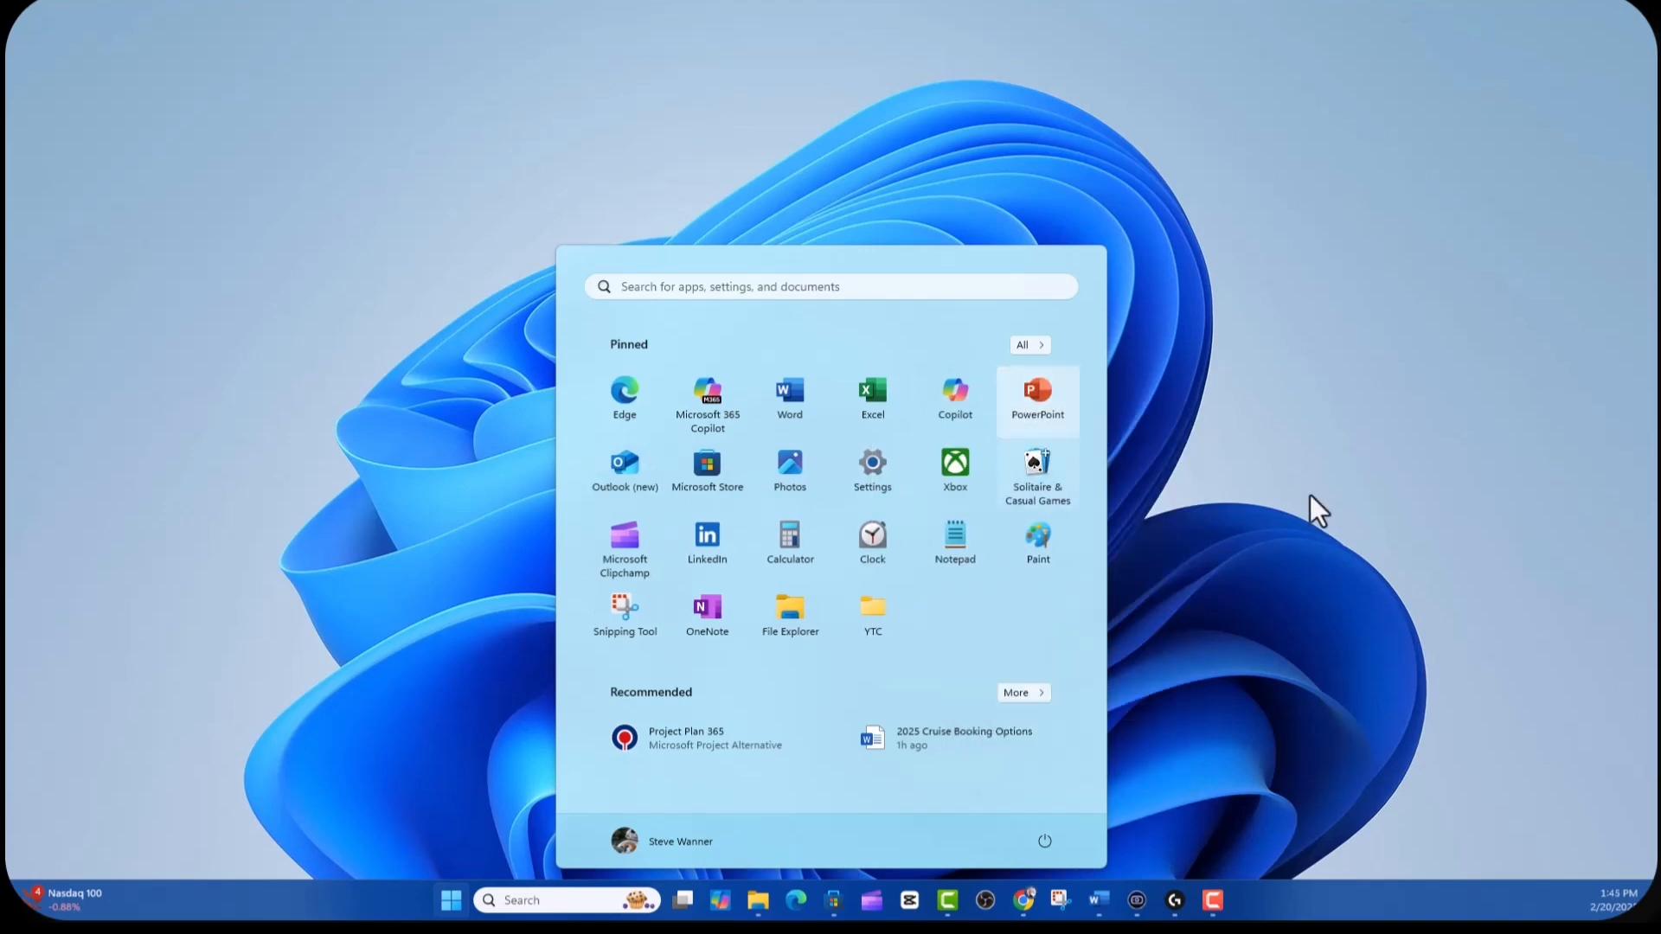
- Search for the Settings app, launch it, and open the Start page of its personalization settings
{"action": "left_click", "coordinate": [564, 898]}
{"action": "type", "text": "set"}
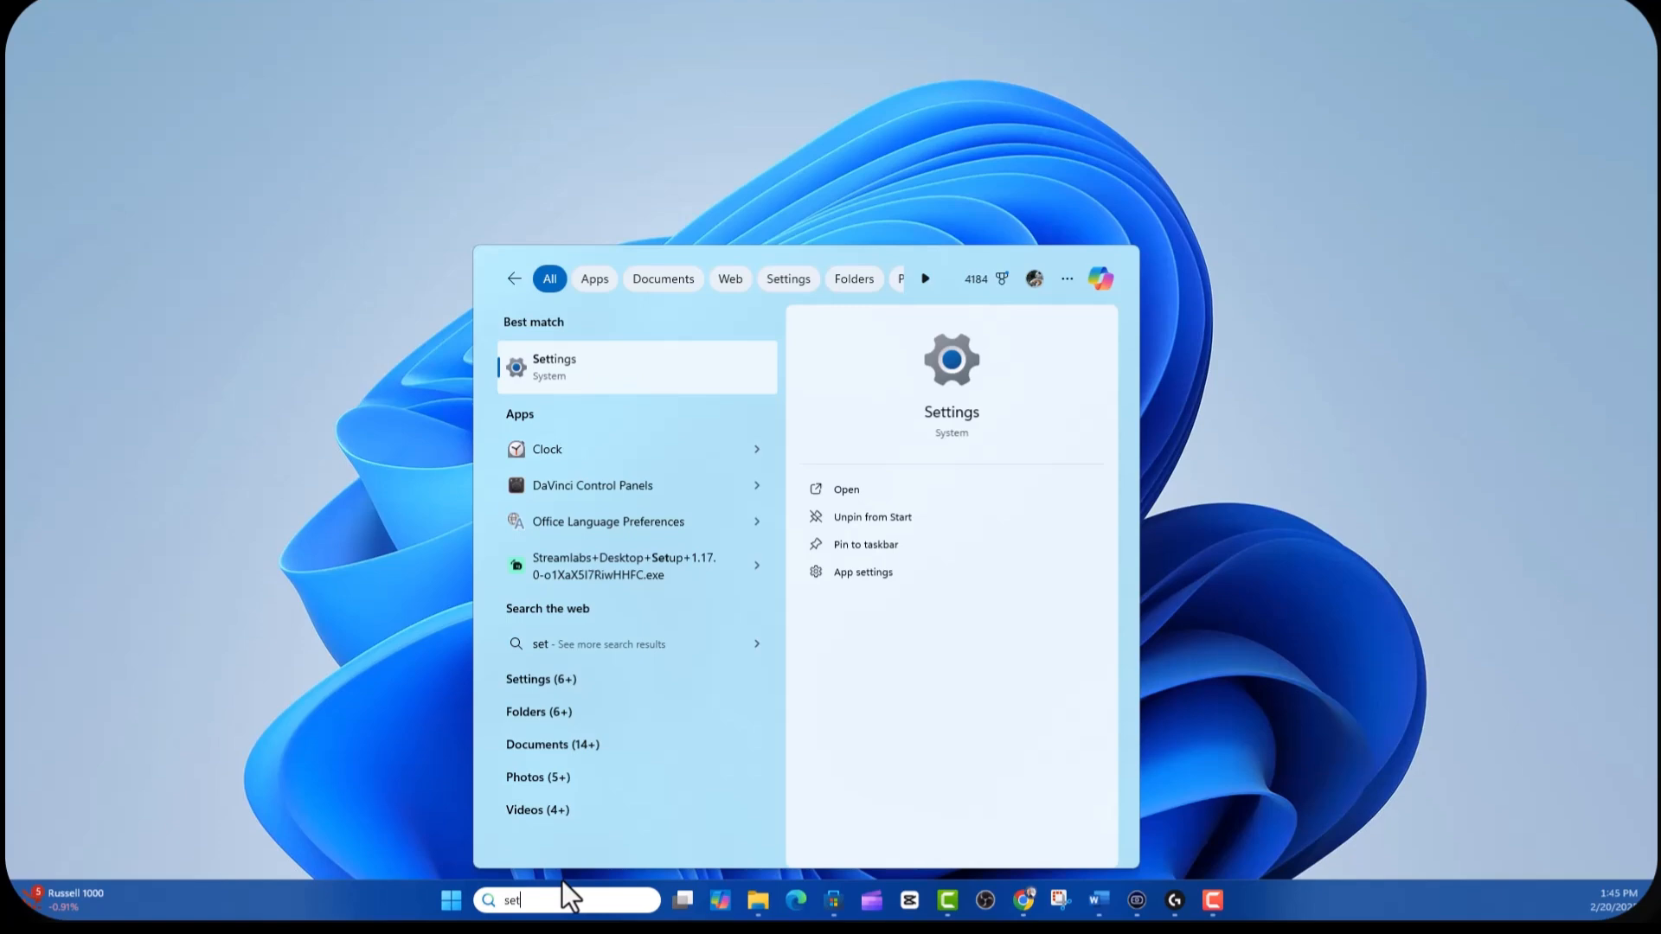
{"action": "key", "text": "Return"}
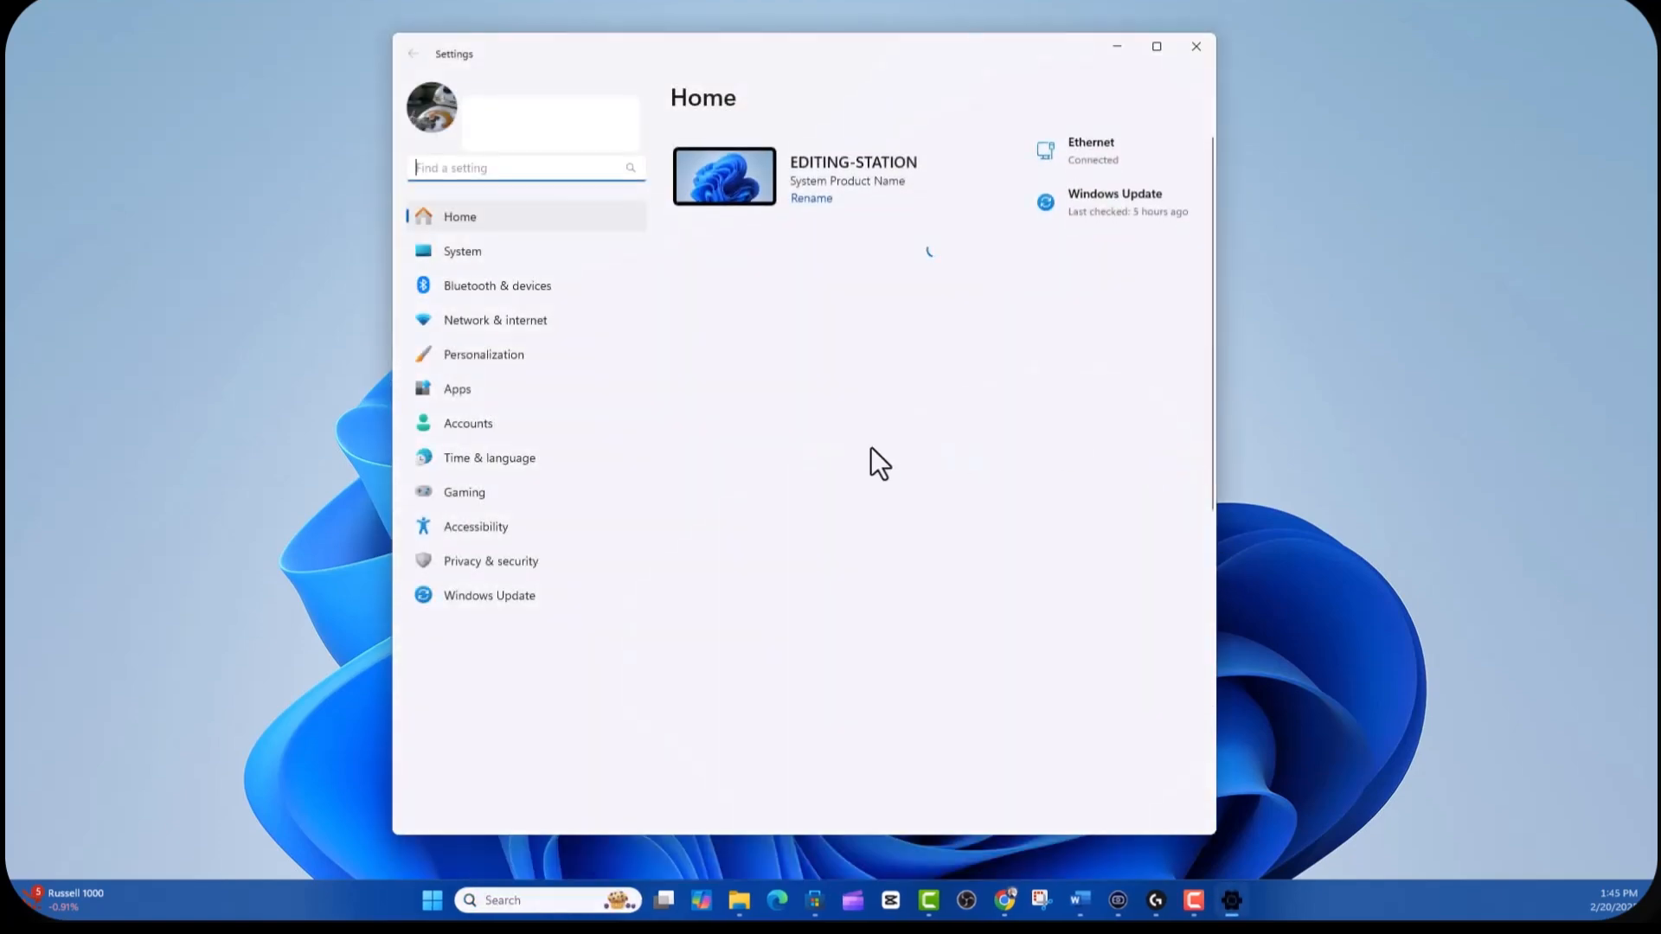
{"action": "left_click", "coordinate": [506, 350]}
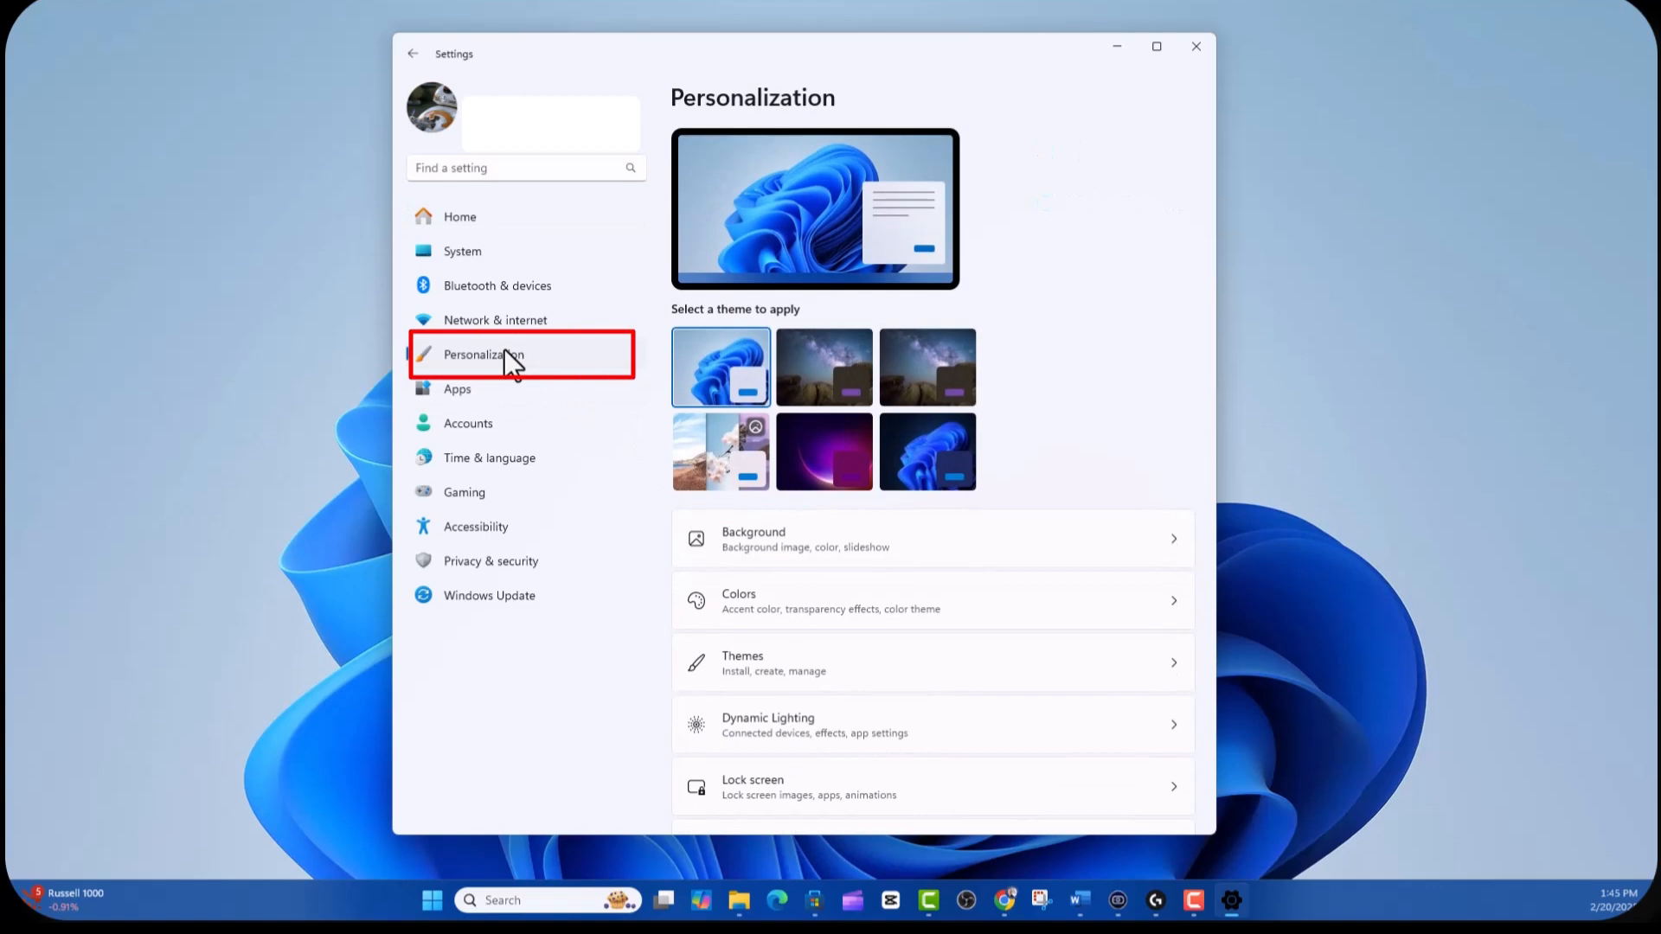
{"action": "scroll", "coordinate": [894, 528], "scroll_direction": "down", "scroll_amount": 4}
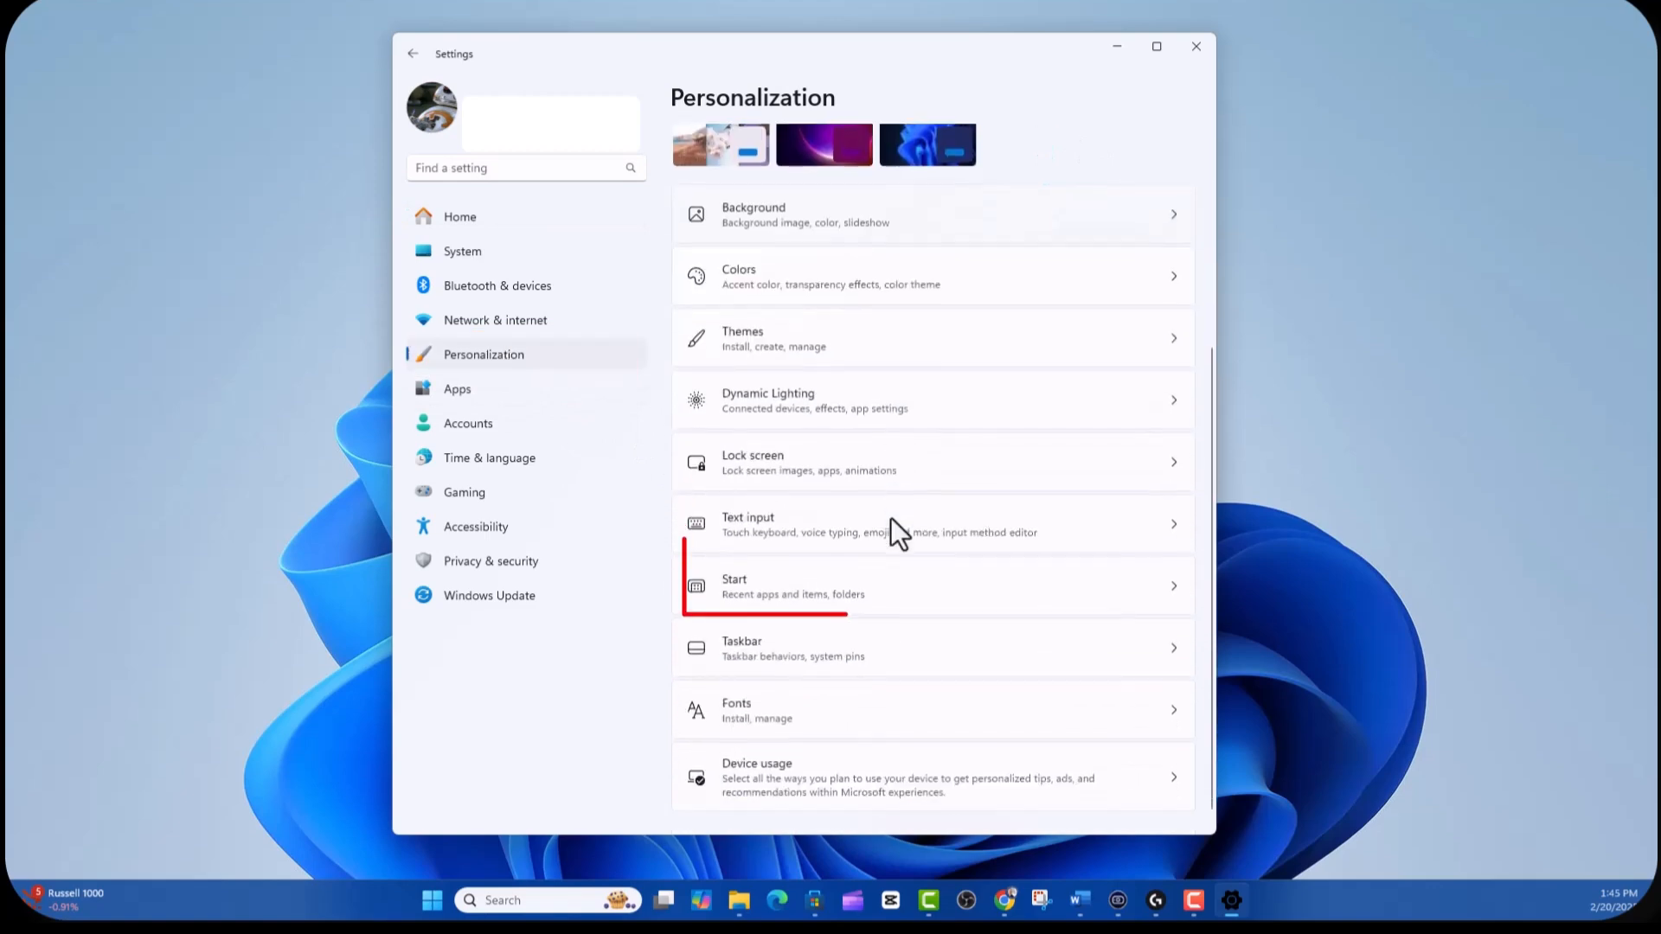
{"action": "left_click", "coordinate": [771, 577]}
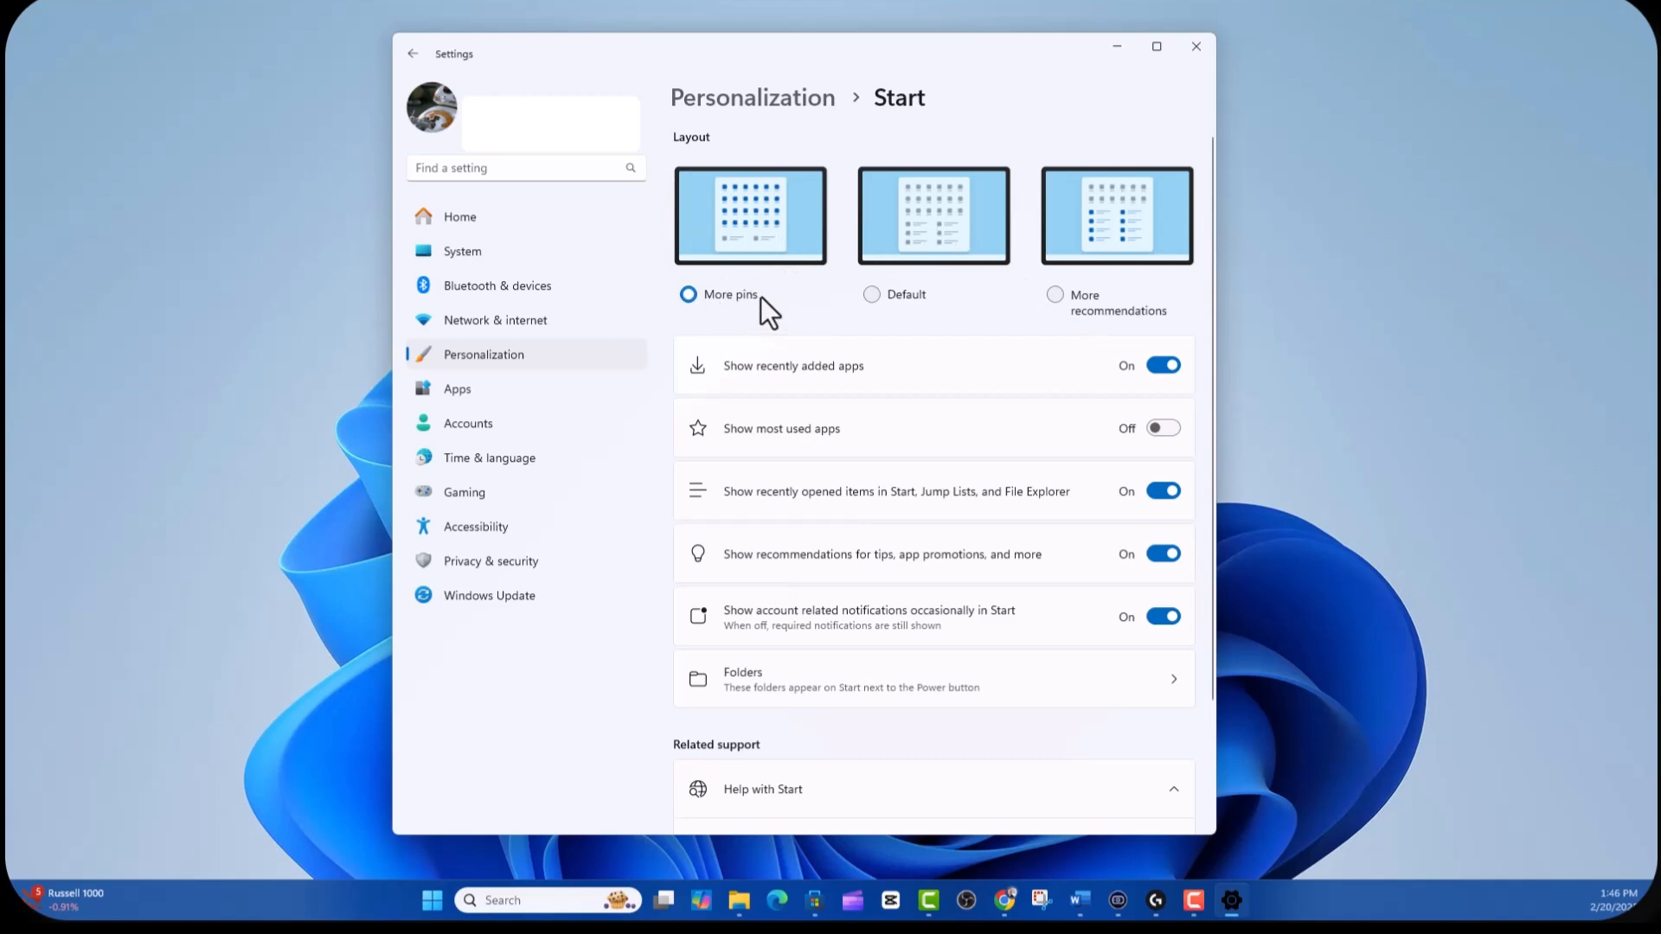
- Try the Default and More recommendations layouts for Start, and preview the second one in the Start menu
{"action": "left_click", "coordinate": [924, 225]}
{"action": "left_click", "coordinate": [1119, 229]}
{"action": "left_click", "coordinate": [435, 907]}
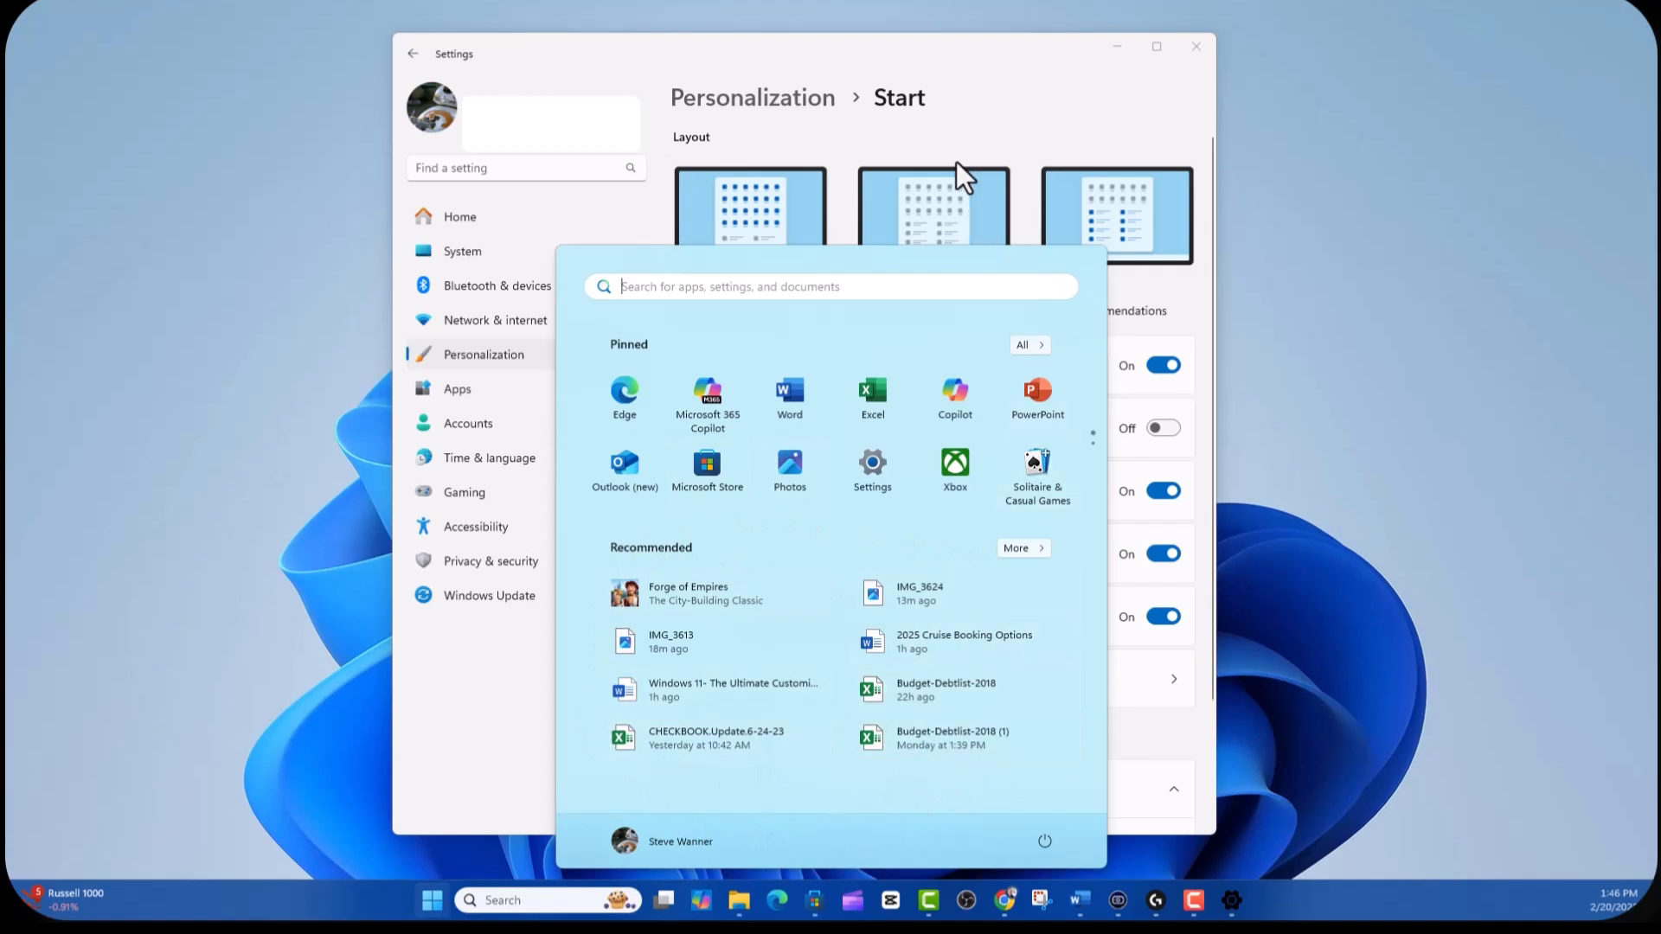
- Set the Start layout to Default, and check the arrangement of pinned and recommended items in the Start menu
{"action": "left_click", "coordinate": [969, 218]}
{"action": "left_click", "coordinate": [910, 200]}
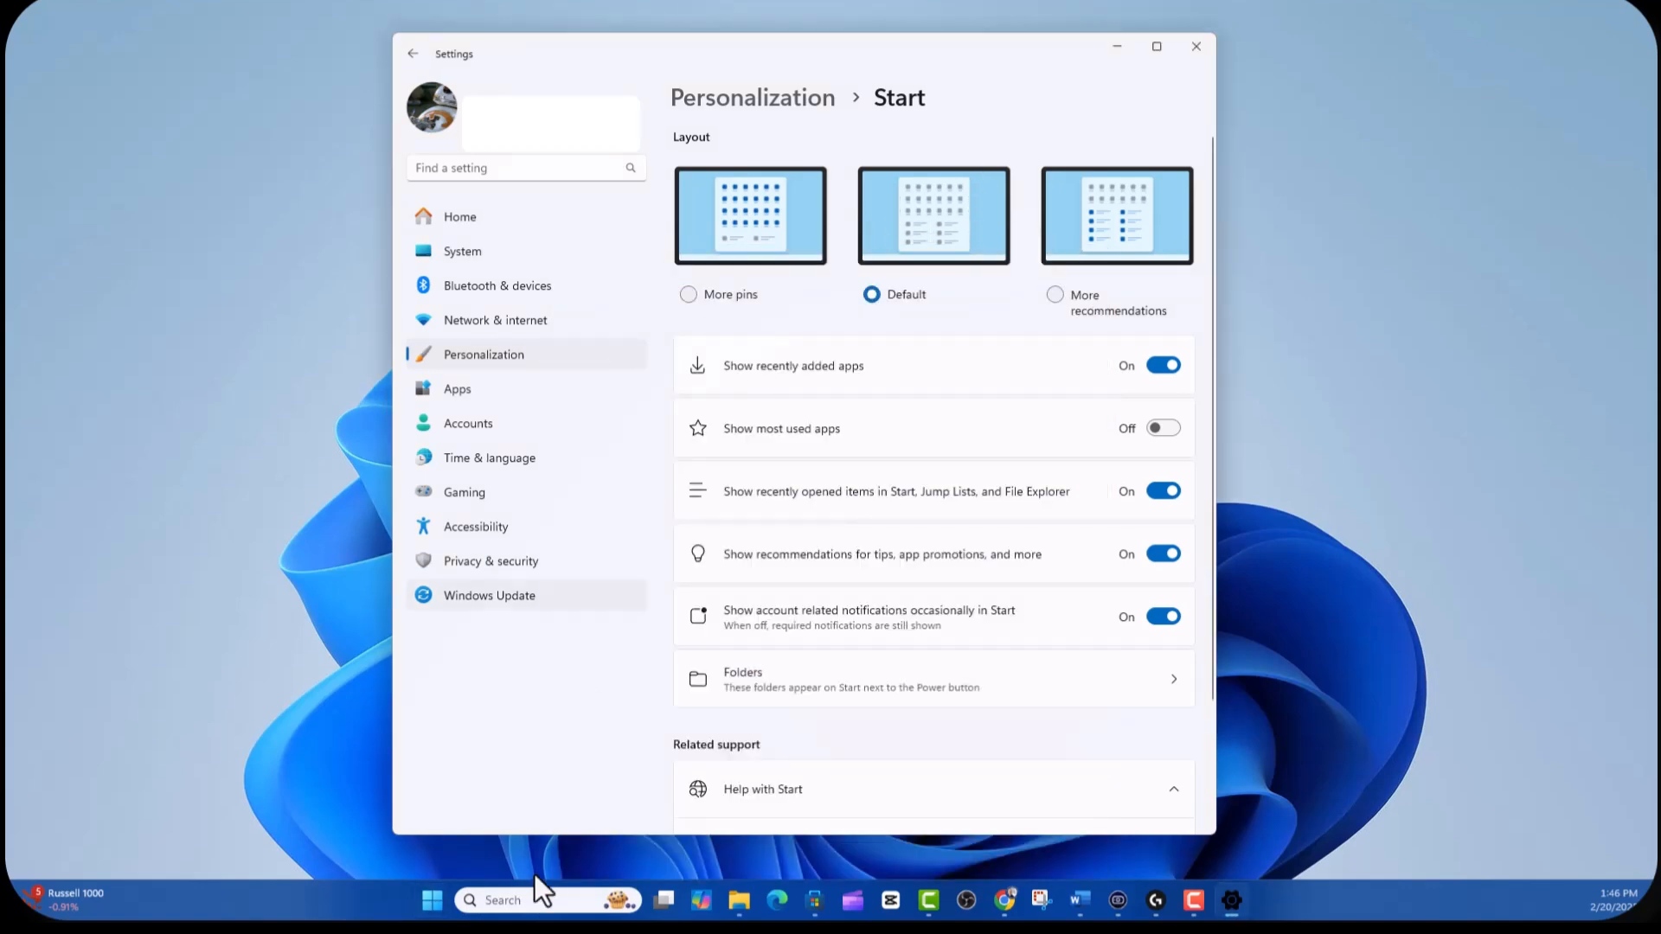
{"action": "left_click", "coordinate": [432, 900]}
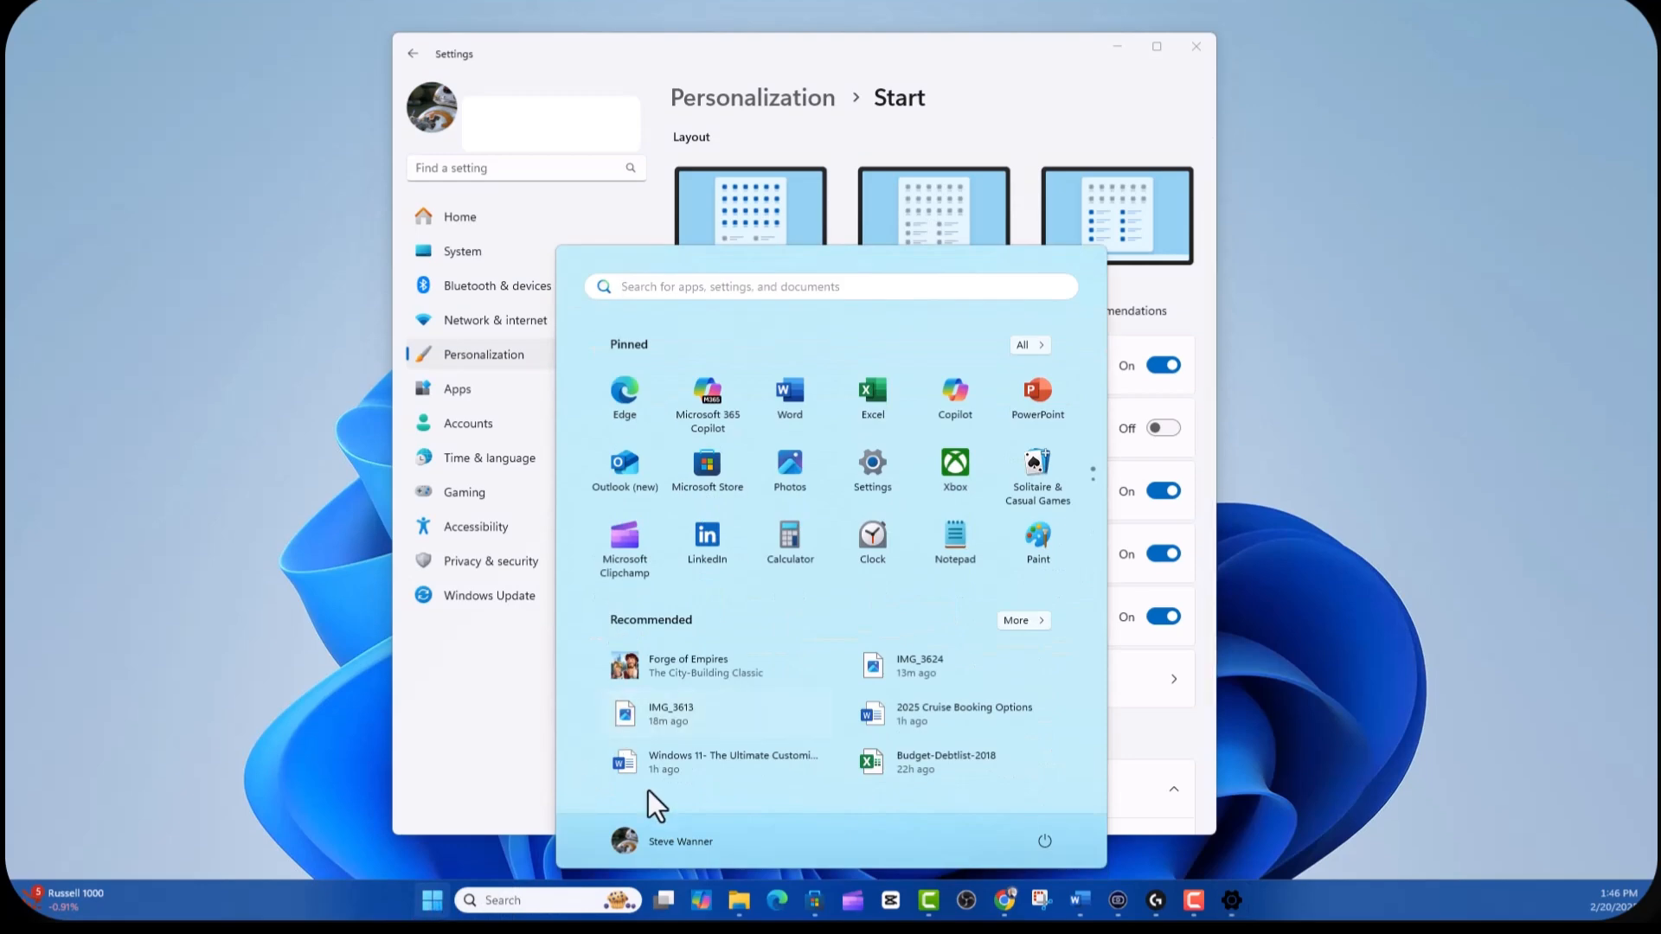
{"action": "left_click", "coordinate": [952, 121]}
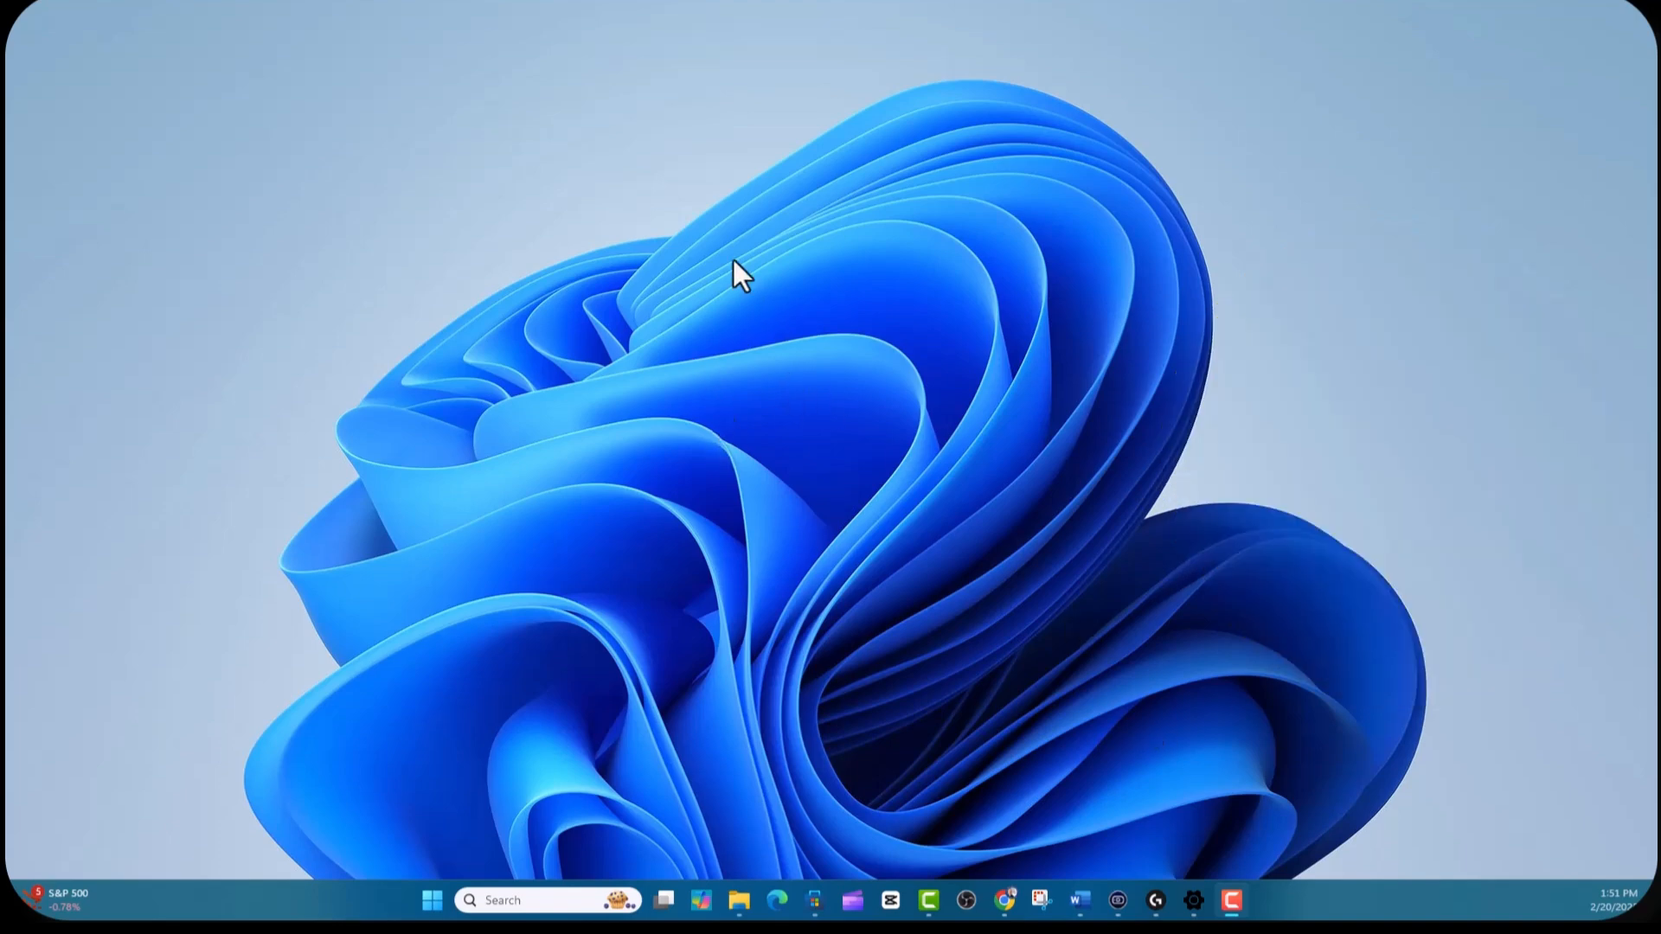
- Open the taskbar settings directly from the taskbar
{"action": "right_click", "coordinate": [362, 899]}
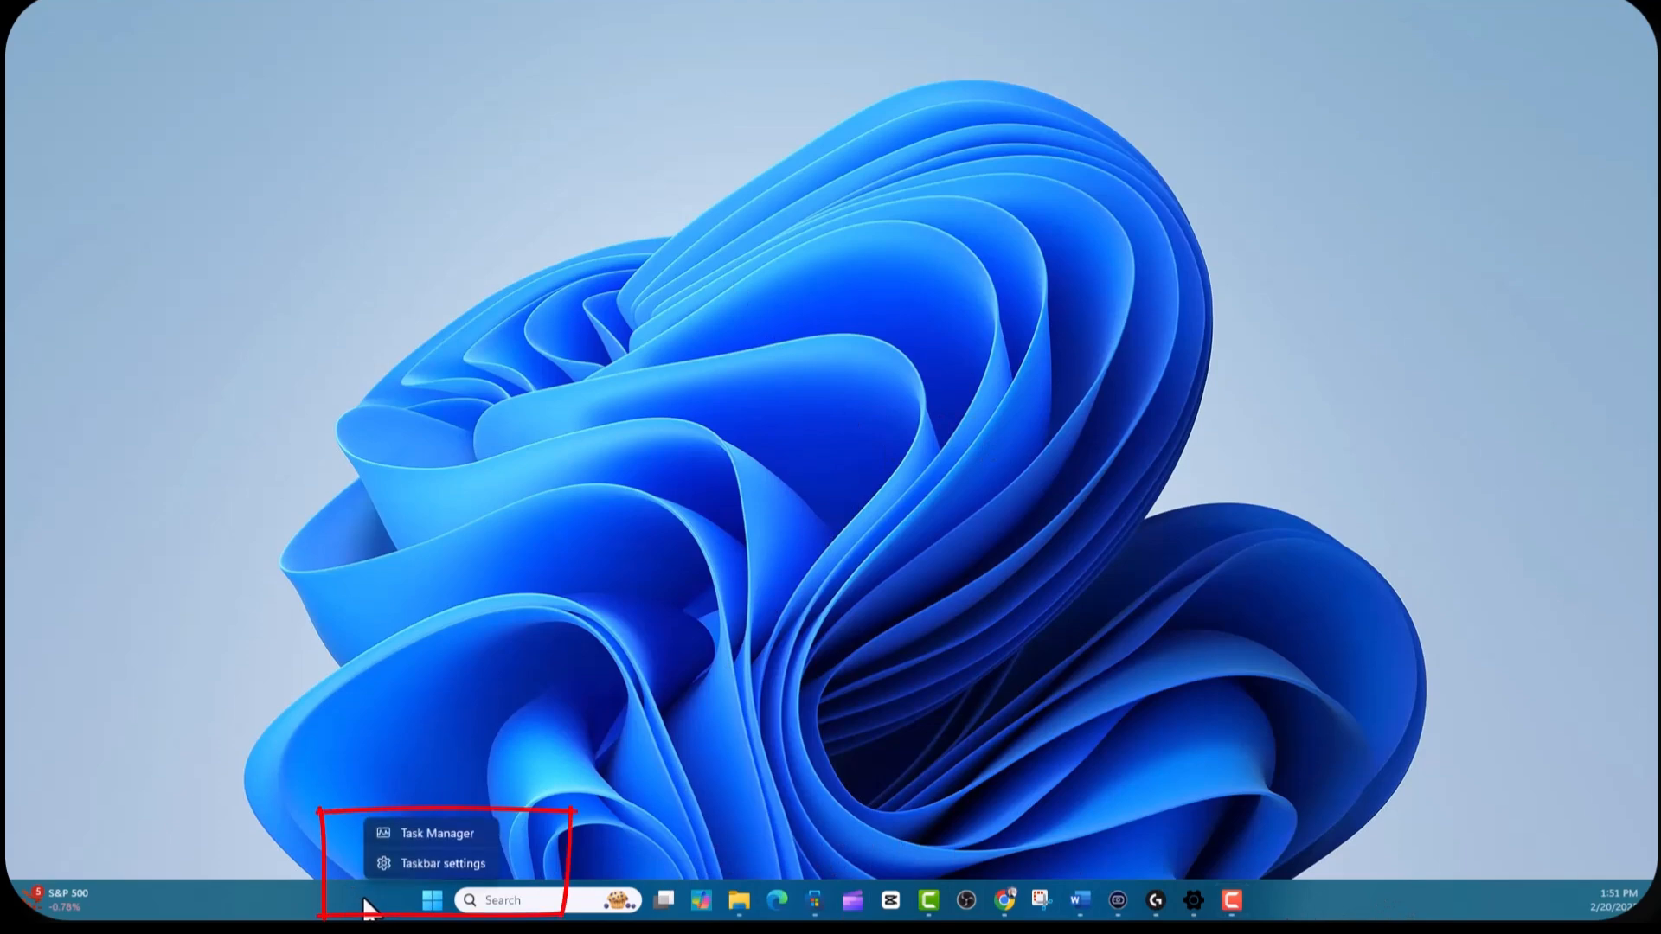
{"action": "left_click", "coordinate": [439, 862]}
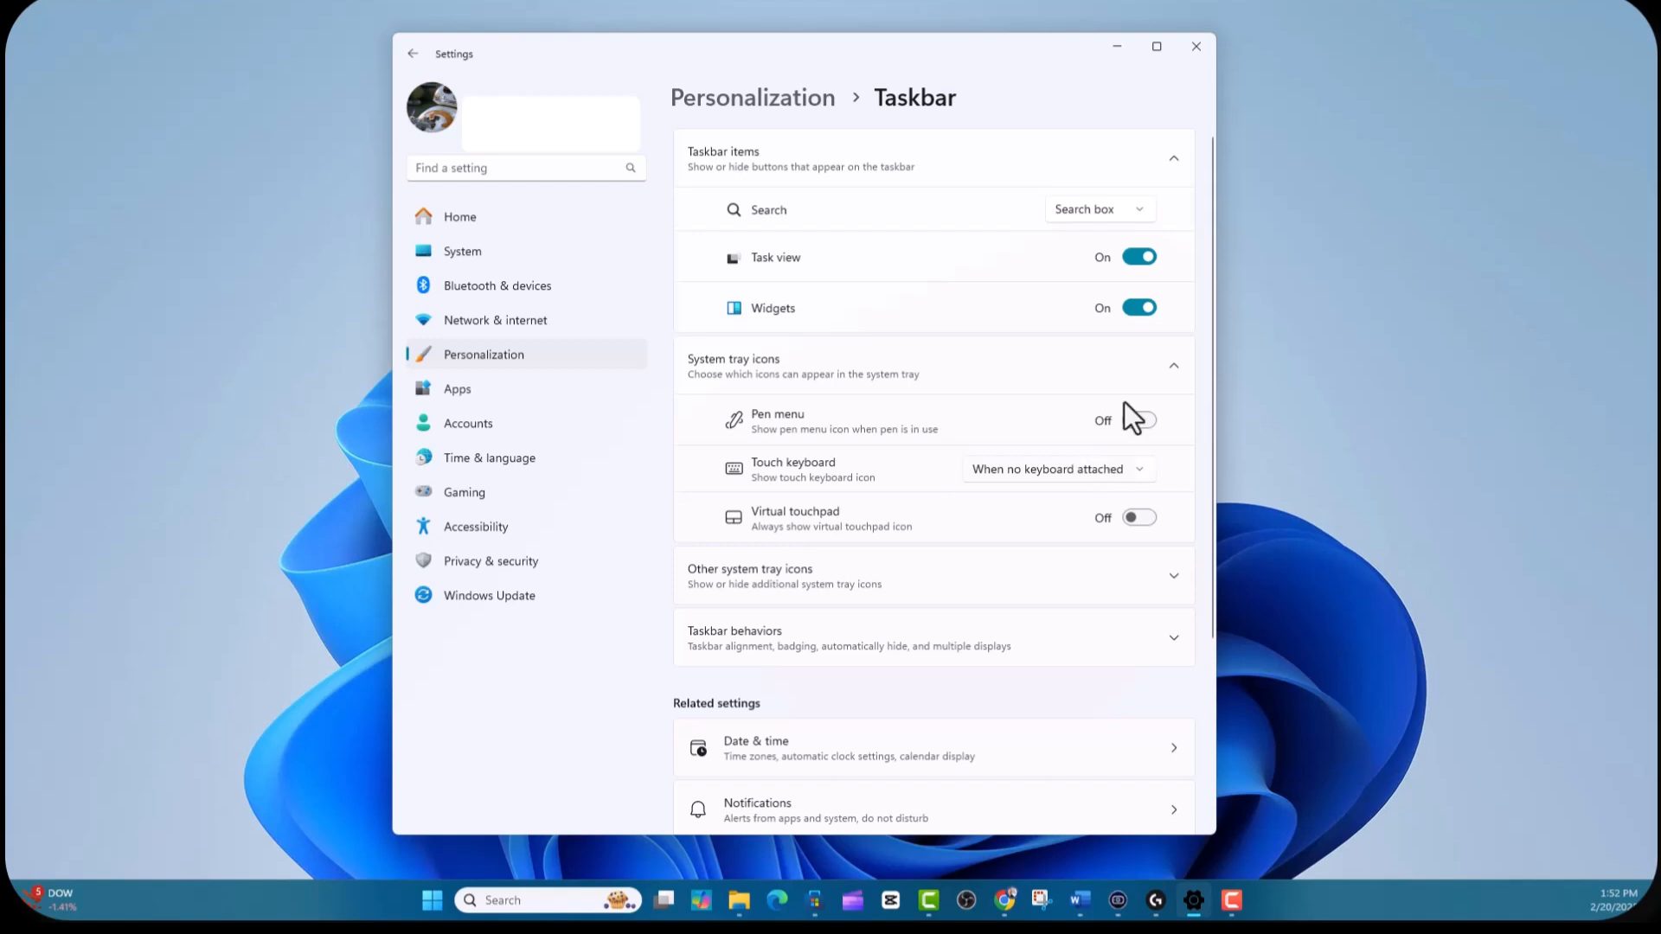
- Expand the taskbar behaviors and set the taskbar alignment to Left
{"action": "scroll", "coordinate": [808, 496], "scroll_direction": "down", "scroll_amount": 3}
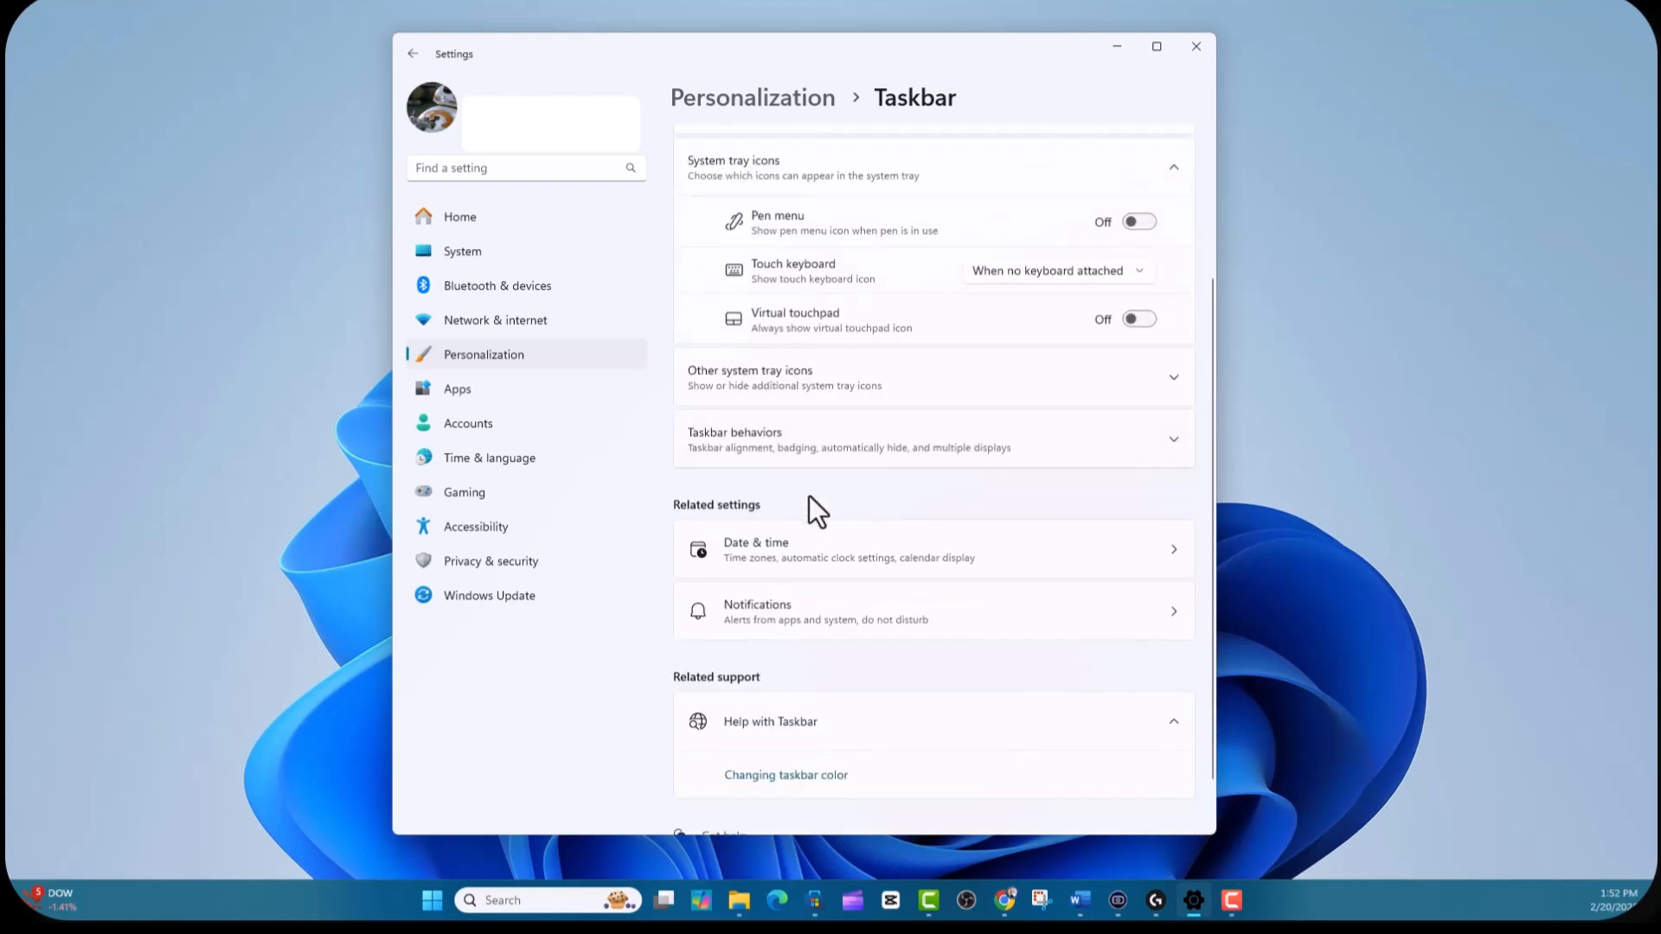
{"action": "left_click", "coordinate": [767, 424]}
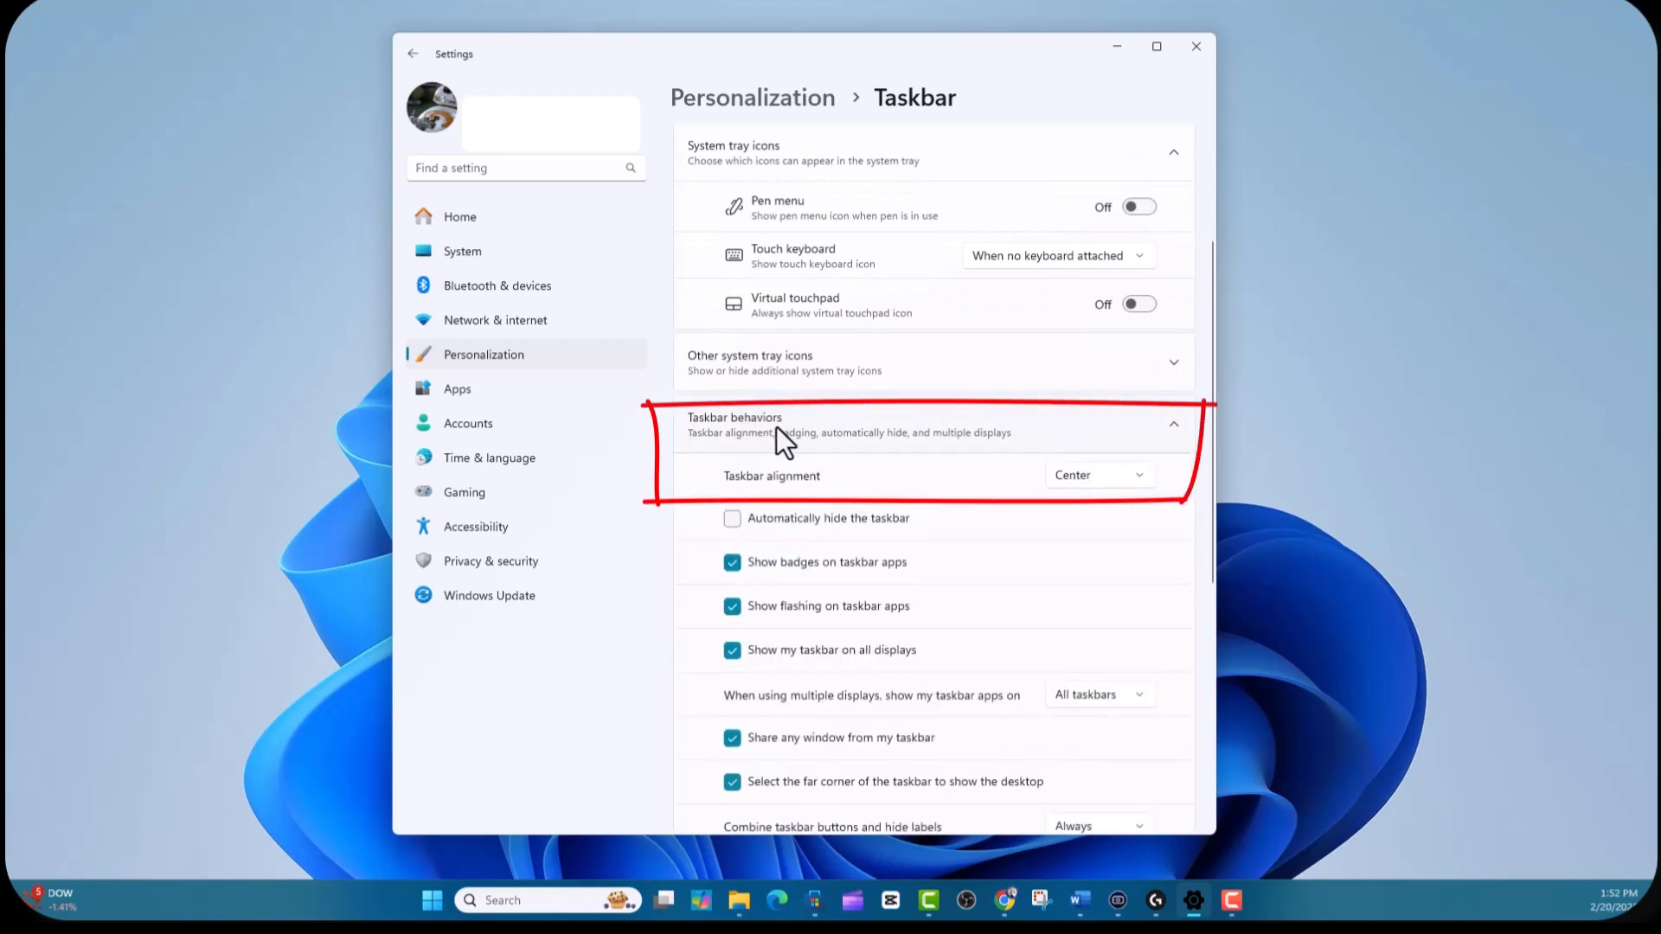
{"action": "left_click", "coordinate": [1133, 492]}
{"action": "left_click", "coordinate": [1075, 446]}
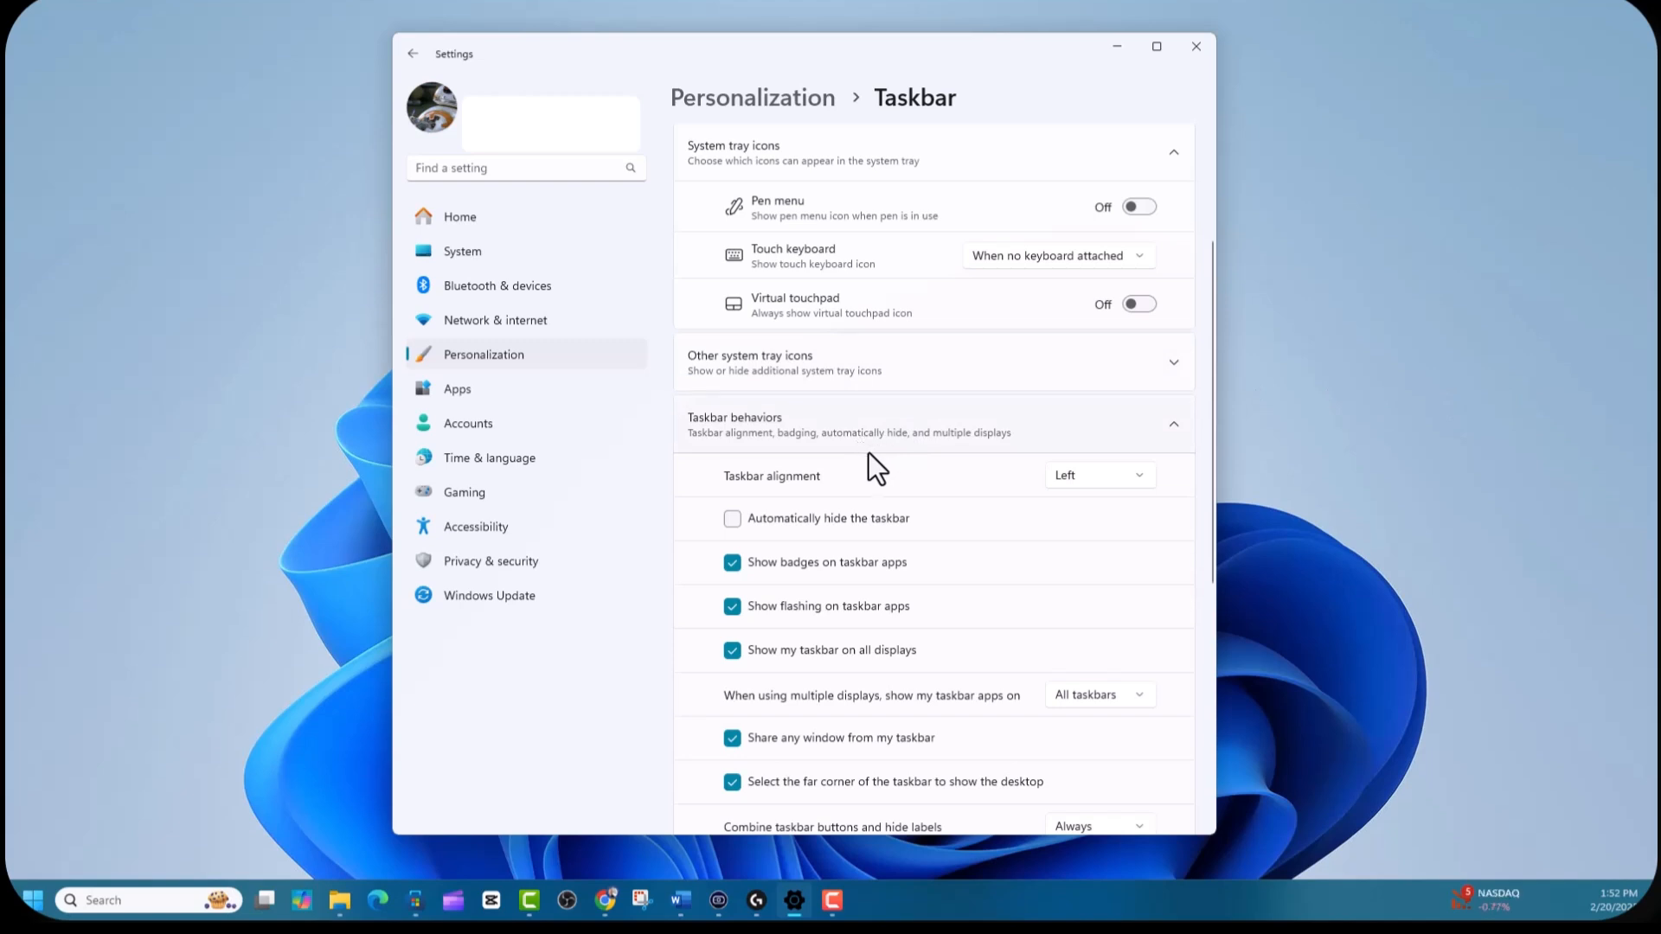
- Expand the other system tray icons and review the hidden icon menu and the per-app icon switches
{"action": "scroll", "coordinate": [916, 538], "scroll_direction": "down", "scroll_amount": 2}
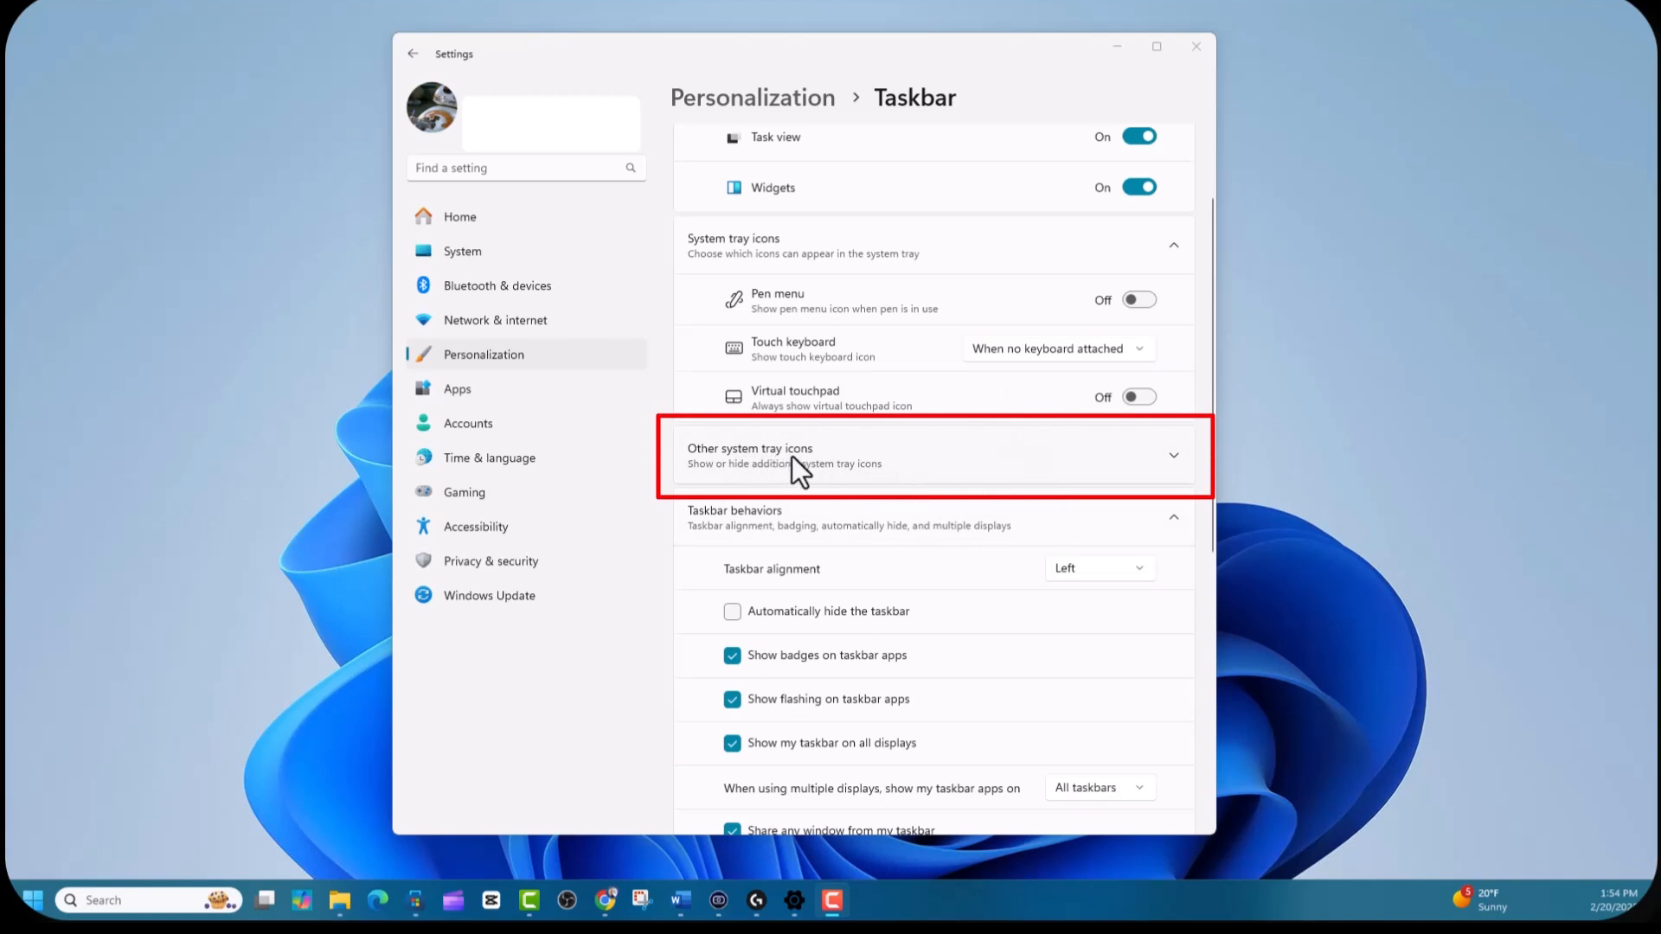
{"action": "left_click", "coordinate": [1174, 459]}
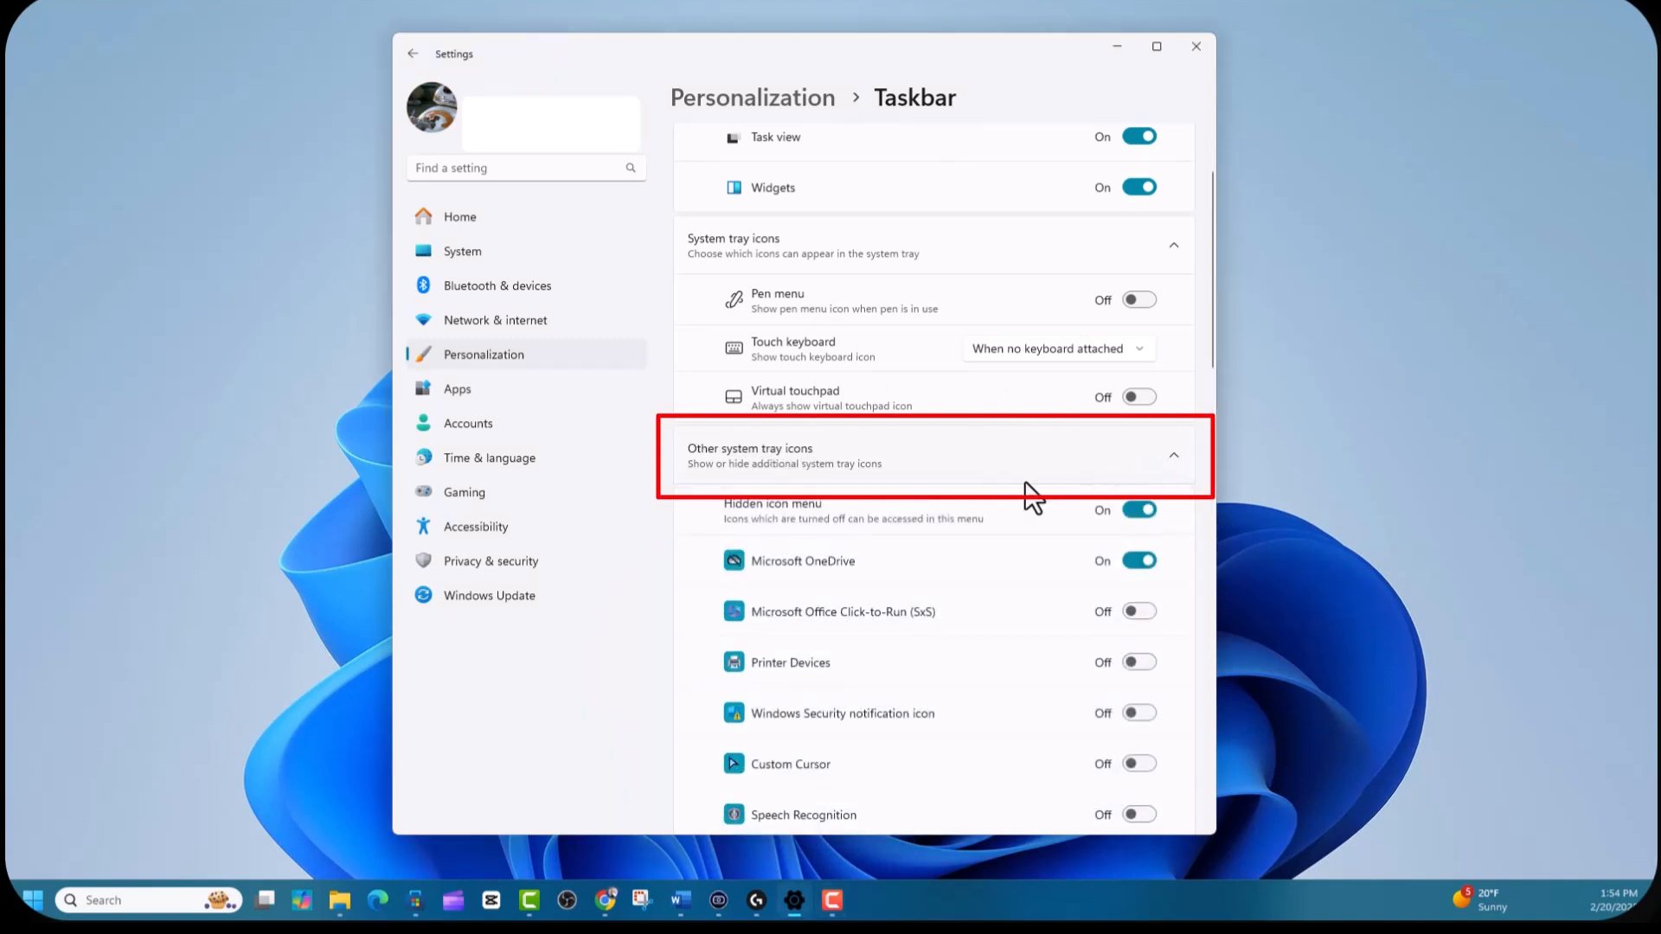
{"action": "scroll", "coordinate": [909, 416], "scroll_direction": "down", "scroll_amount": 2}
{"action": "scroll", "coordinate": [921, 401], "scroll_direction": "down", "scroll_amount": 2}
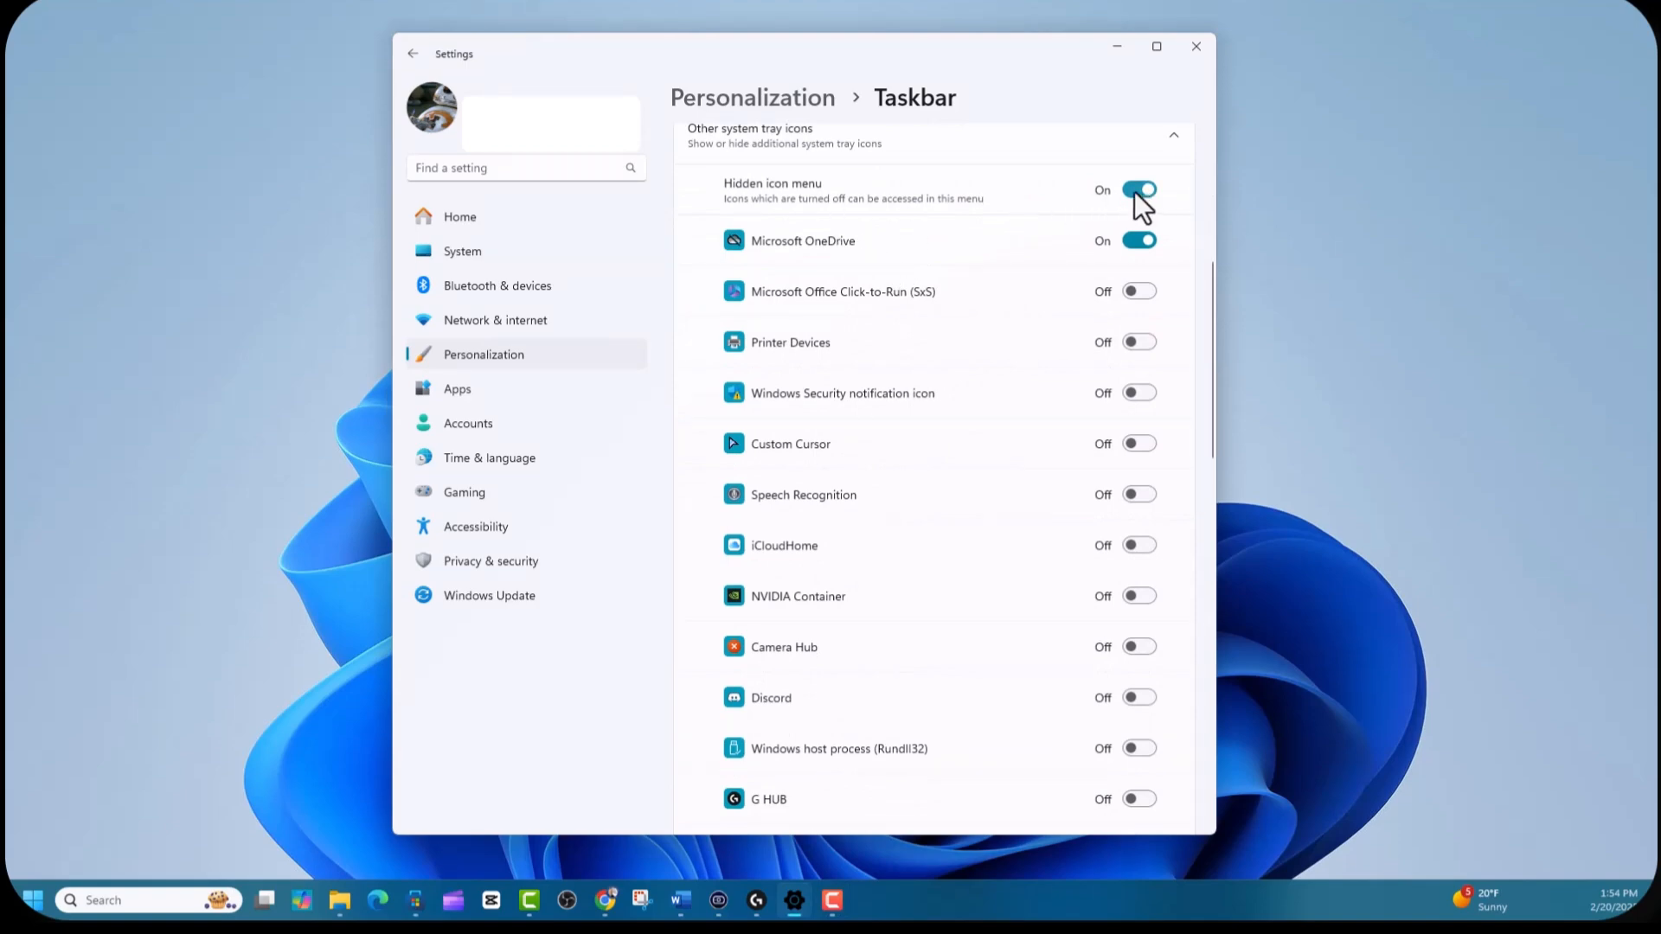
{"action": "scroll", "coordinate": [786, 417], "scroll_direction": "up", "scroll_amount": 2}
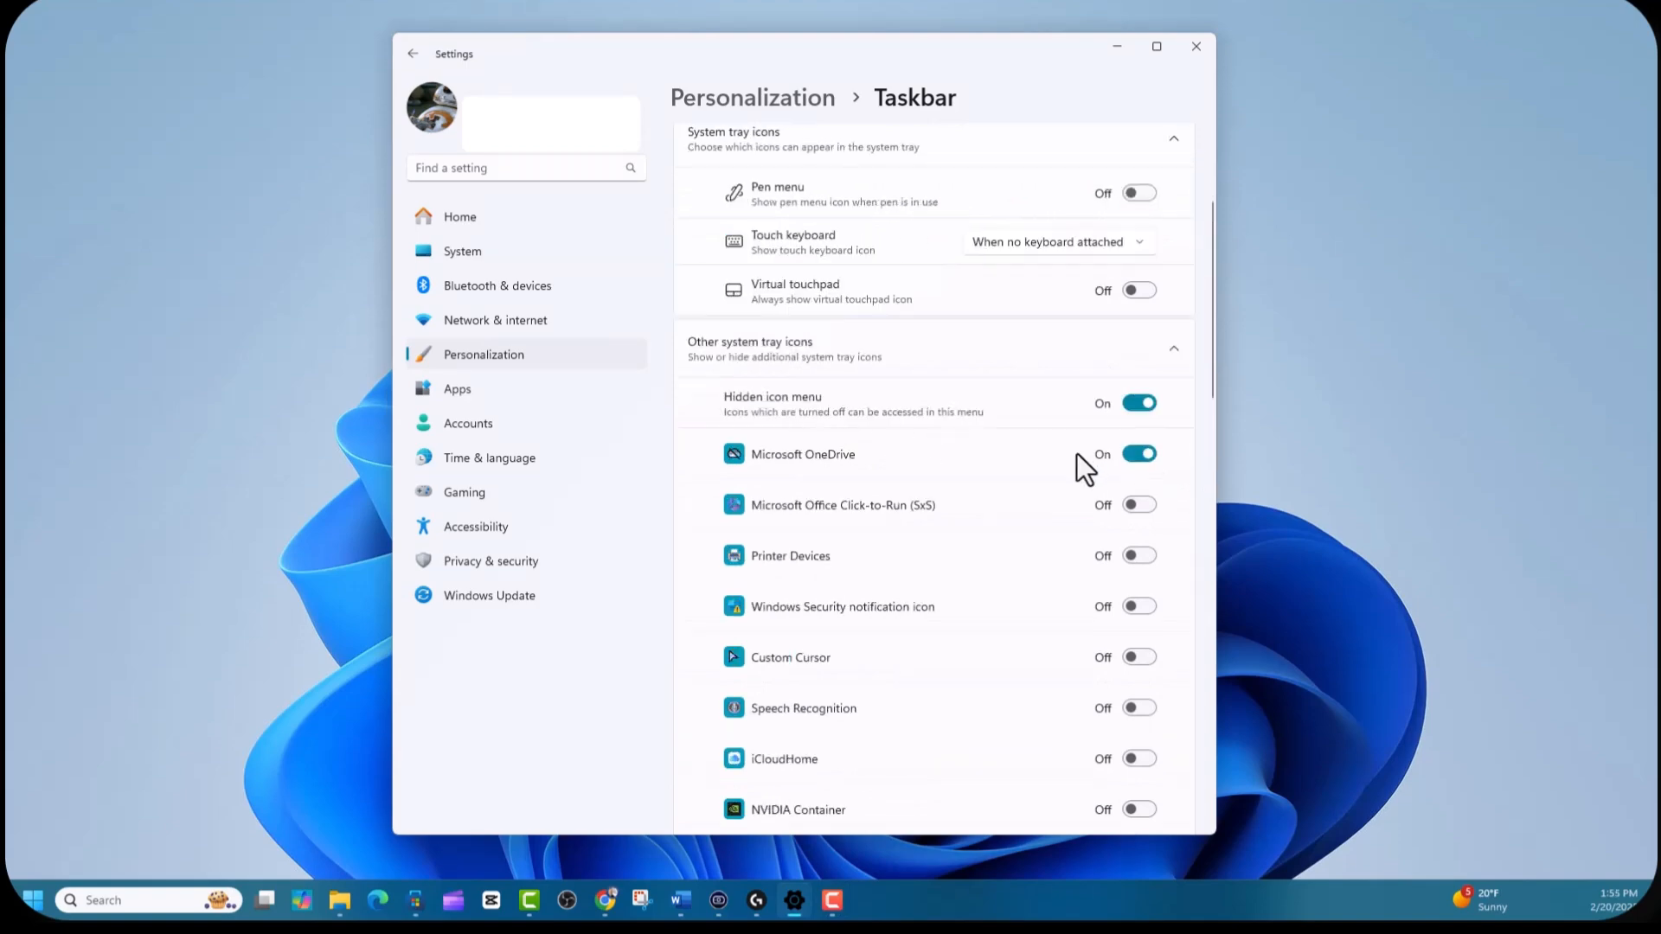
{"action": "scroll", "coordinate": [1092, 443], "scroll_direction": "down", "scroll_amount": 2}
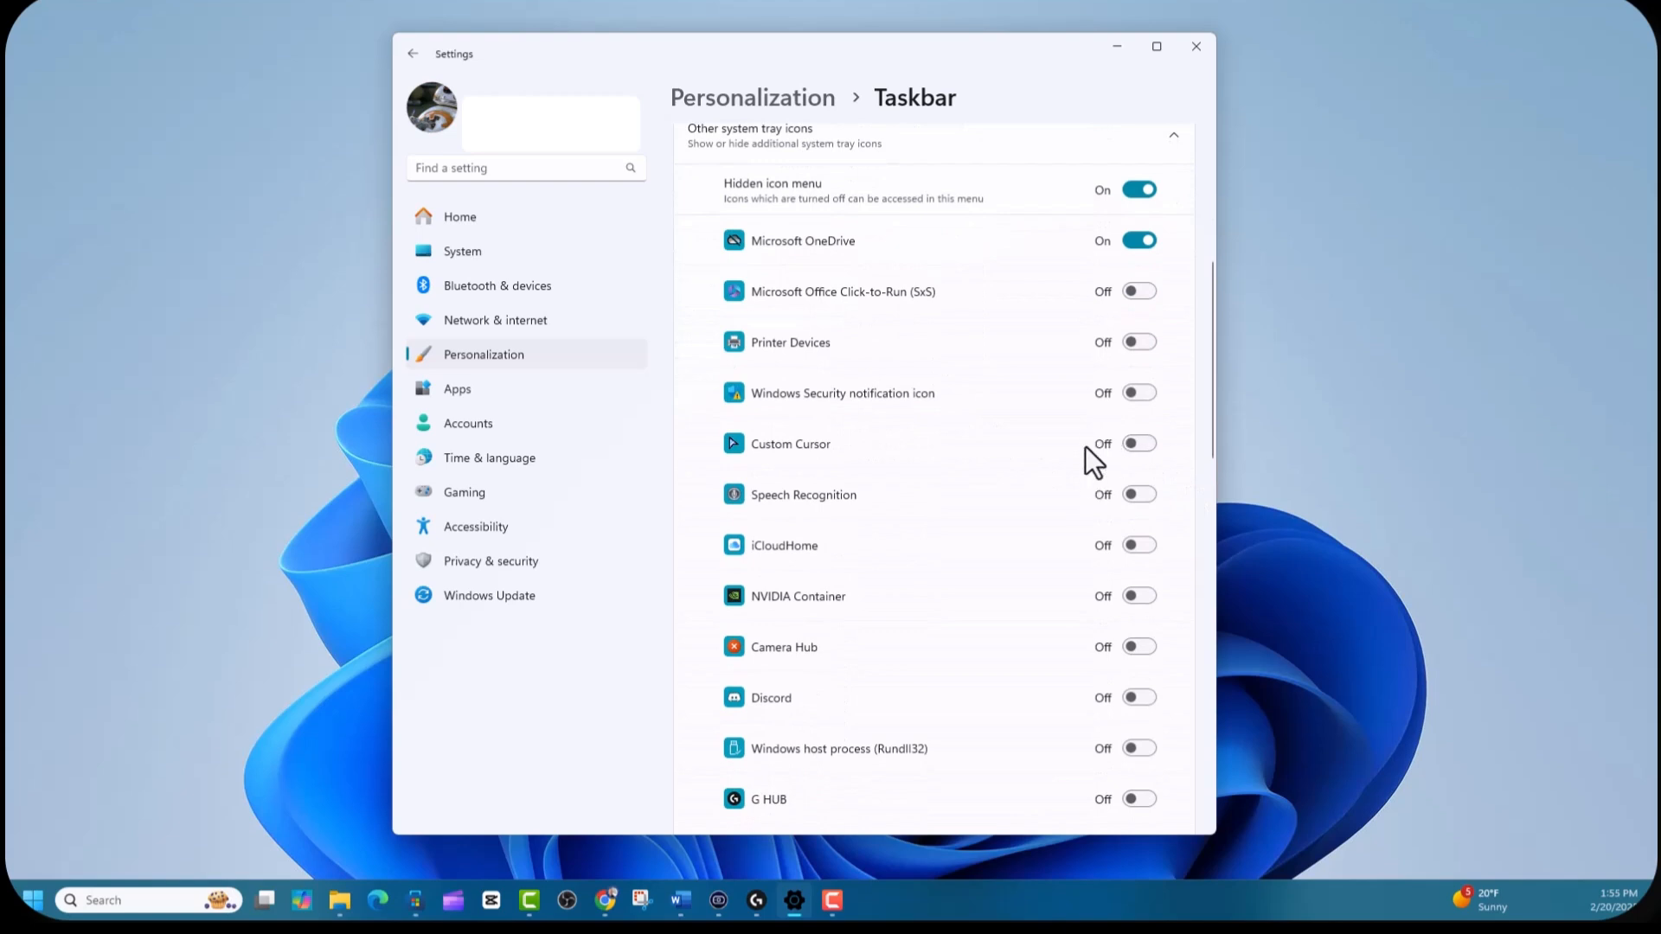
{"action": "scroll", "coordinate": [1082, 441], "scroll_direction": "down", "scroll_amount": 1}
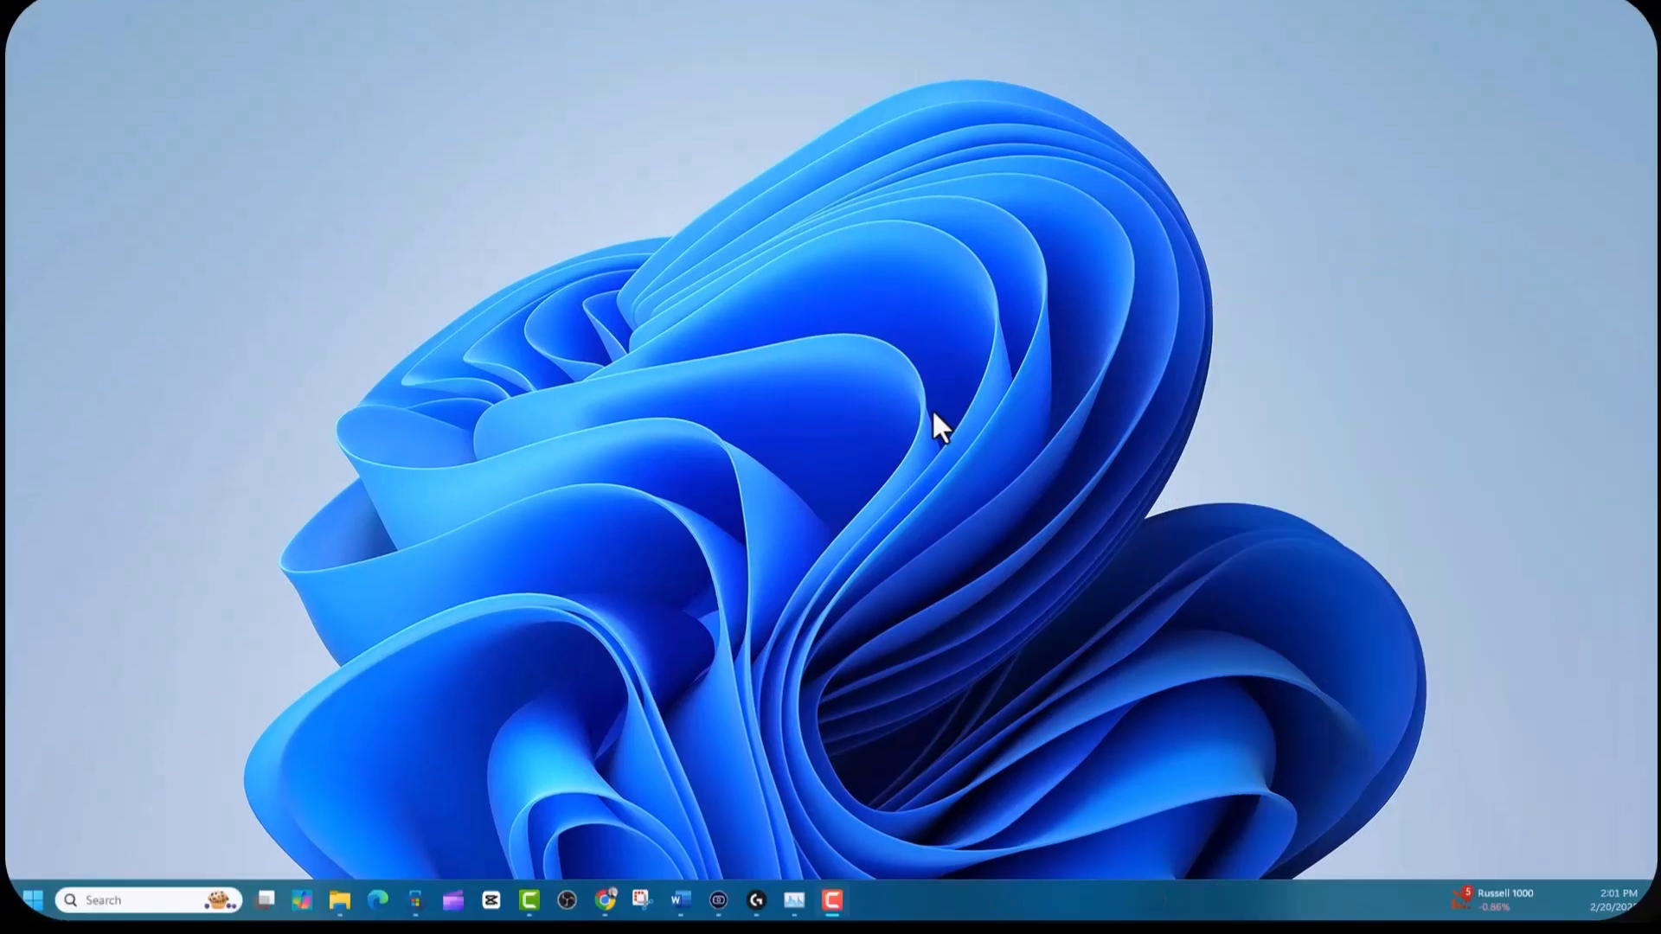
- Open Task Manager from the taskbar and disable the Update and XSplit VCam startup apps
{"action": "right_click", "coordinate": [883, 898]}
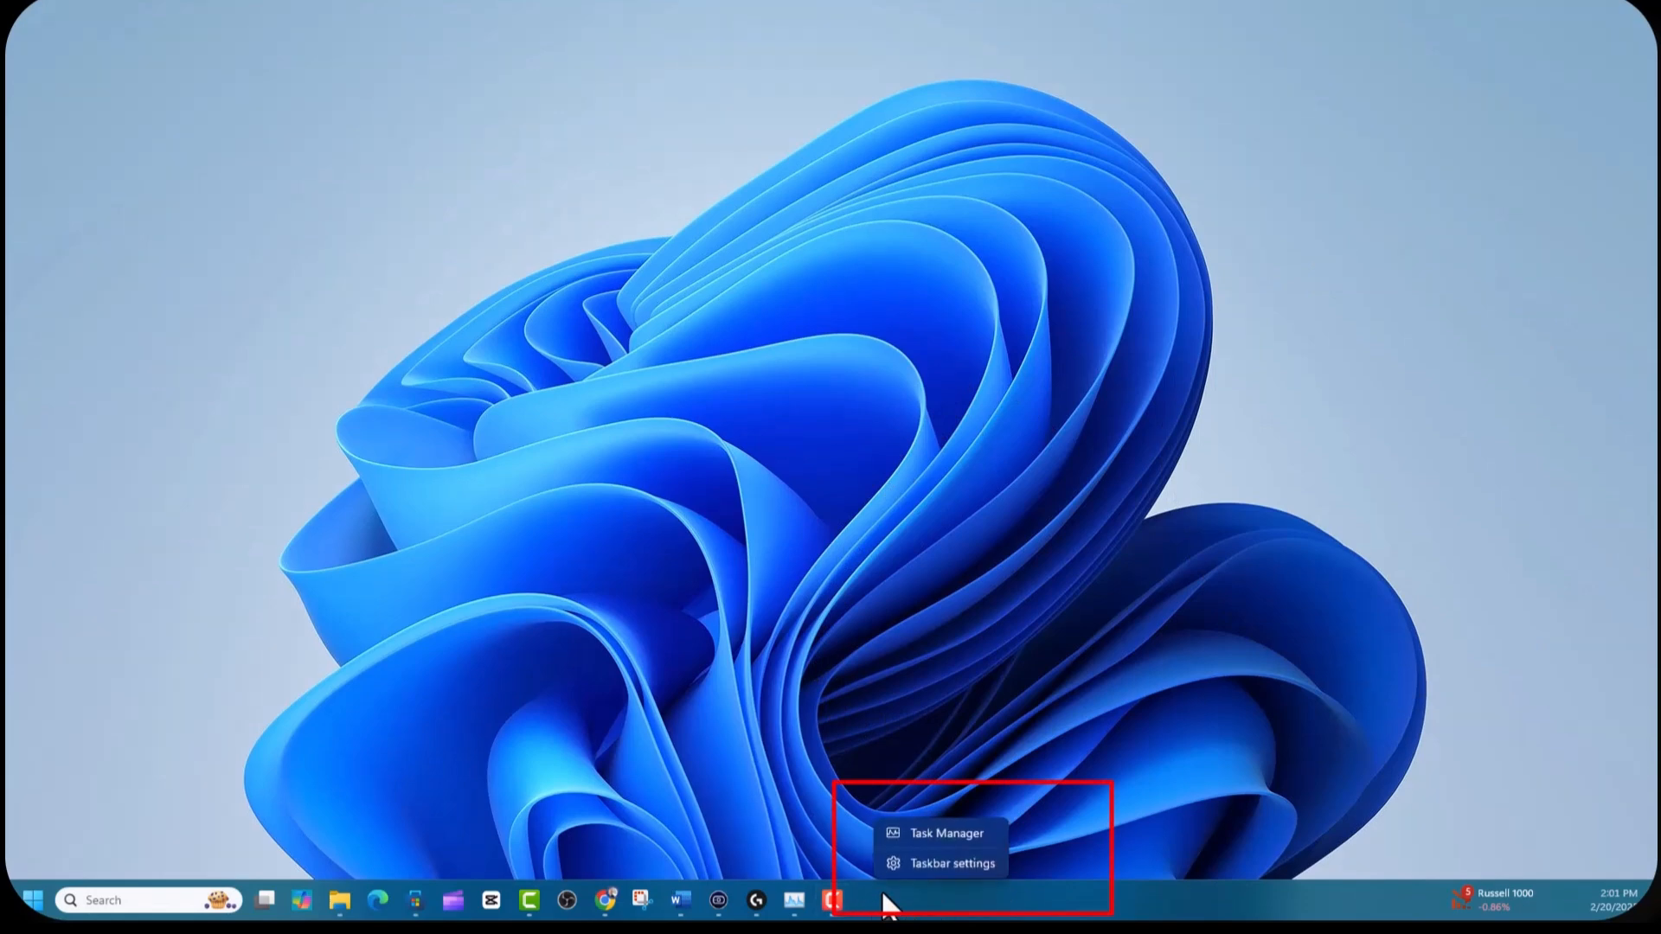
{"action": "left_click", "coordinate": [951, 834]}
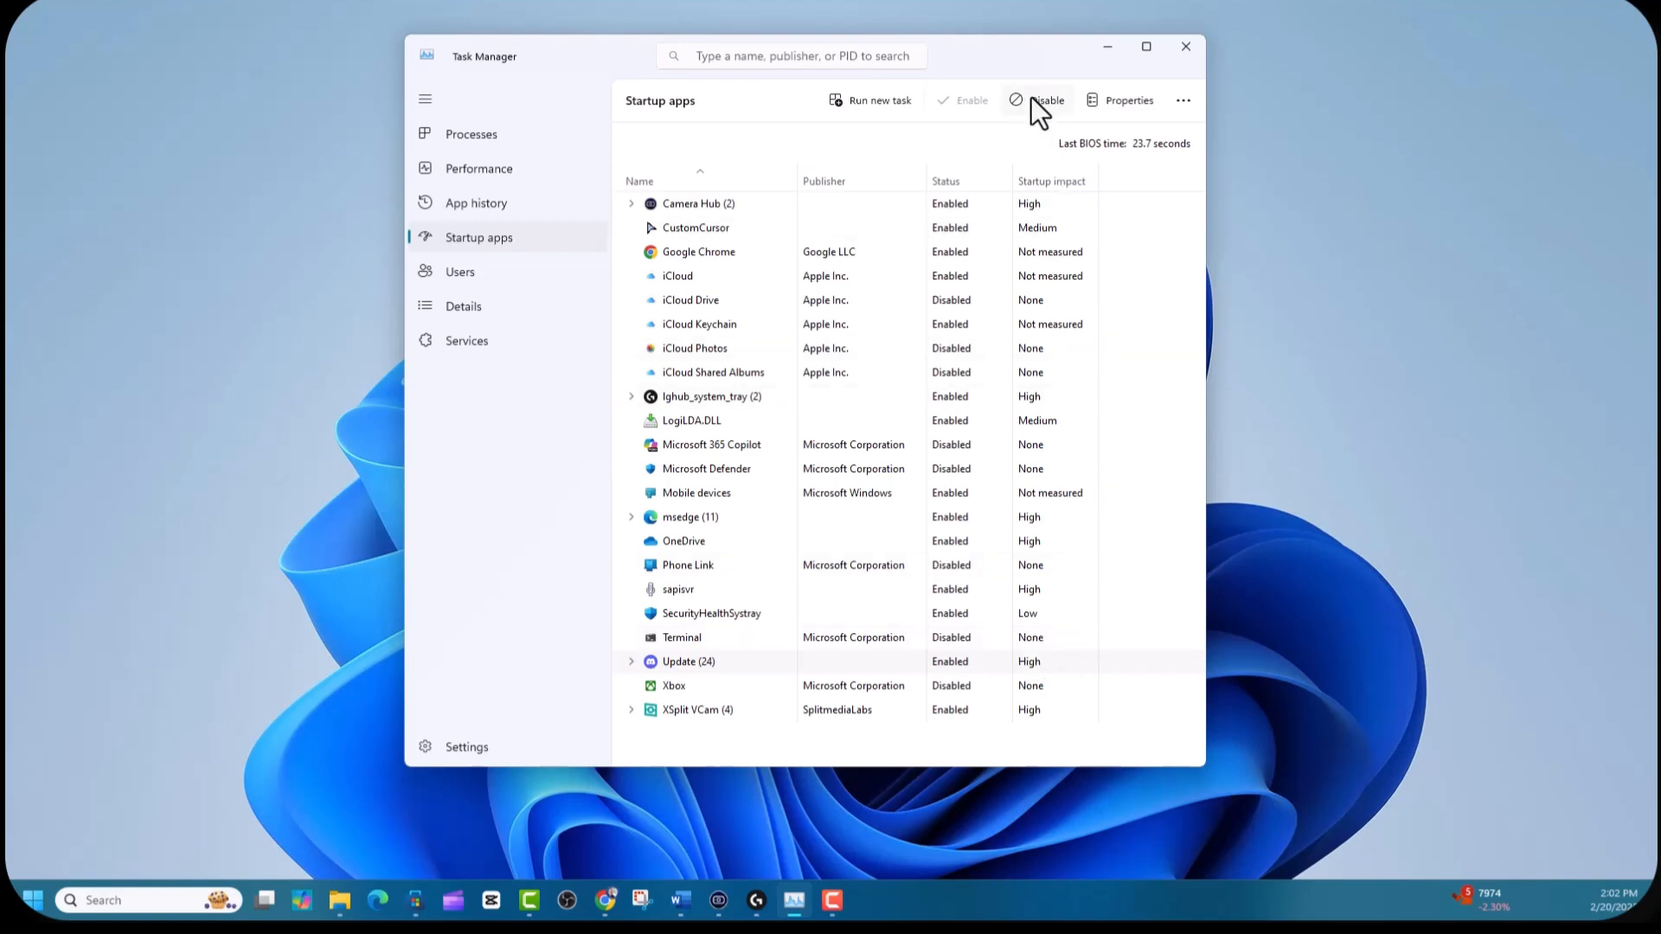
{"action": "left_click", "coordinate": [1055, 108]}
{"action": "left_click", "coordinate": [698, 712]}
{"action": "left_click", "coordinate": [1038, 101]}
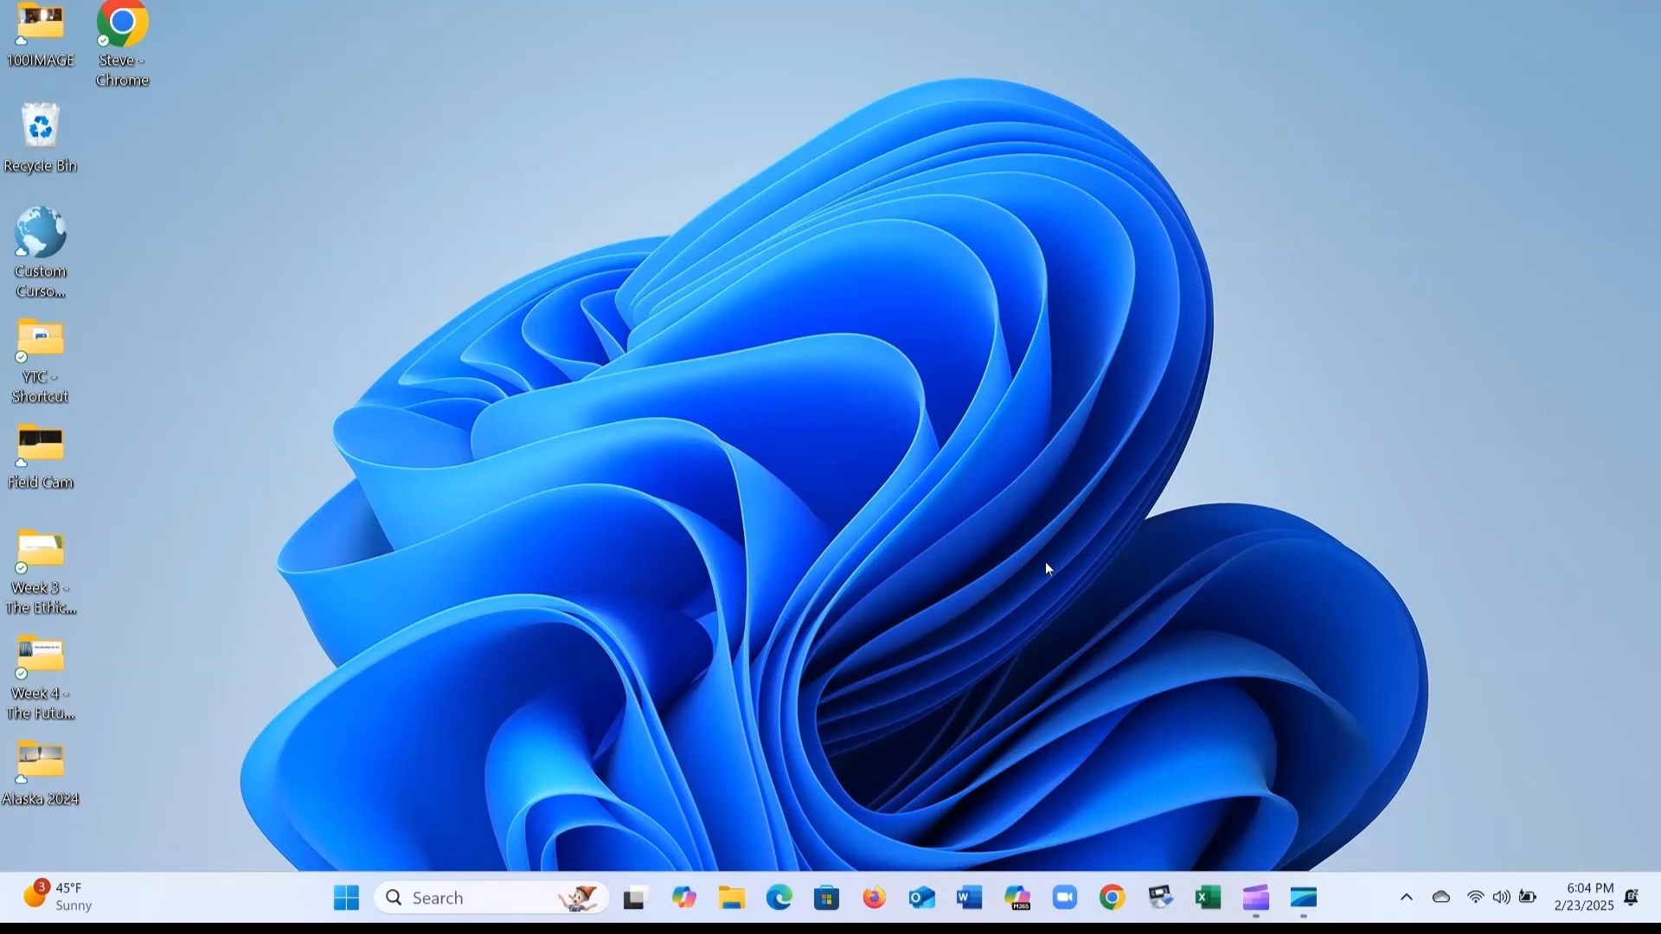
- Search for "setting" to launch the Settings app, and open its Power & battery page
{"action": "left_click", "coordinate": [483, 898]}
{"action": "type", "text": "s"}
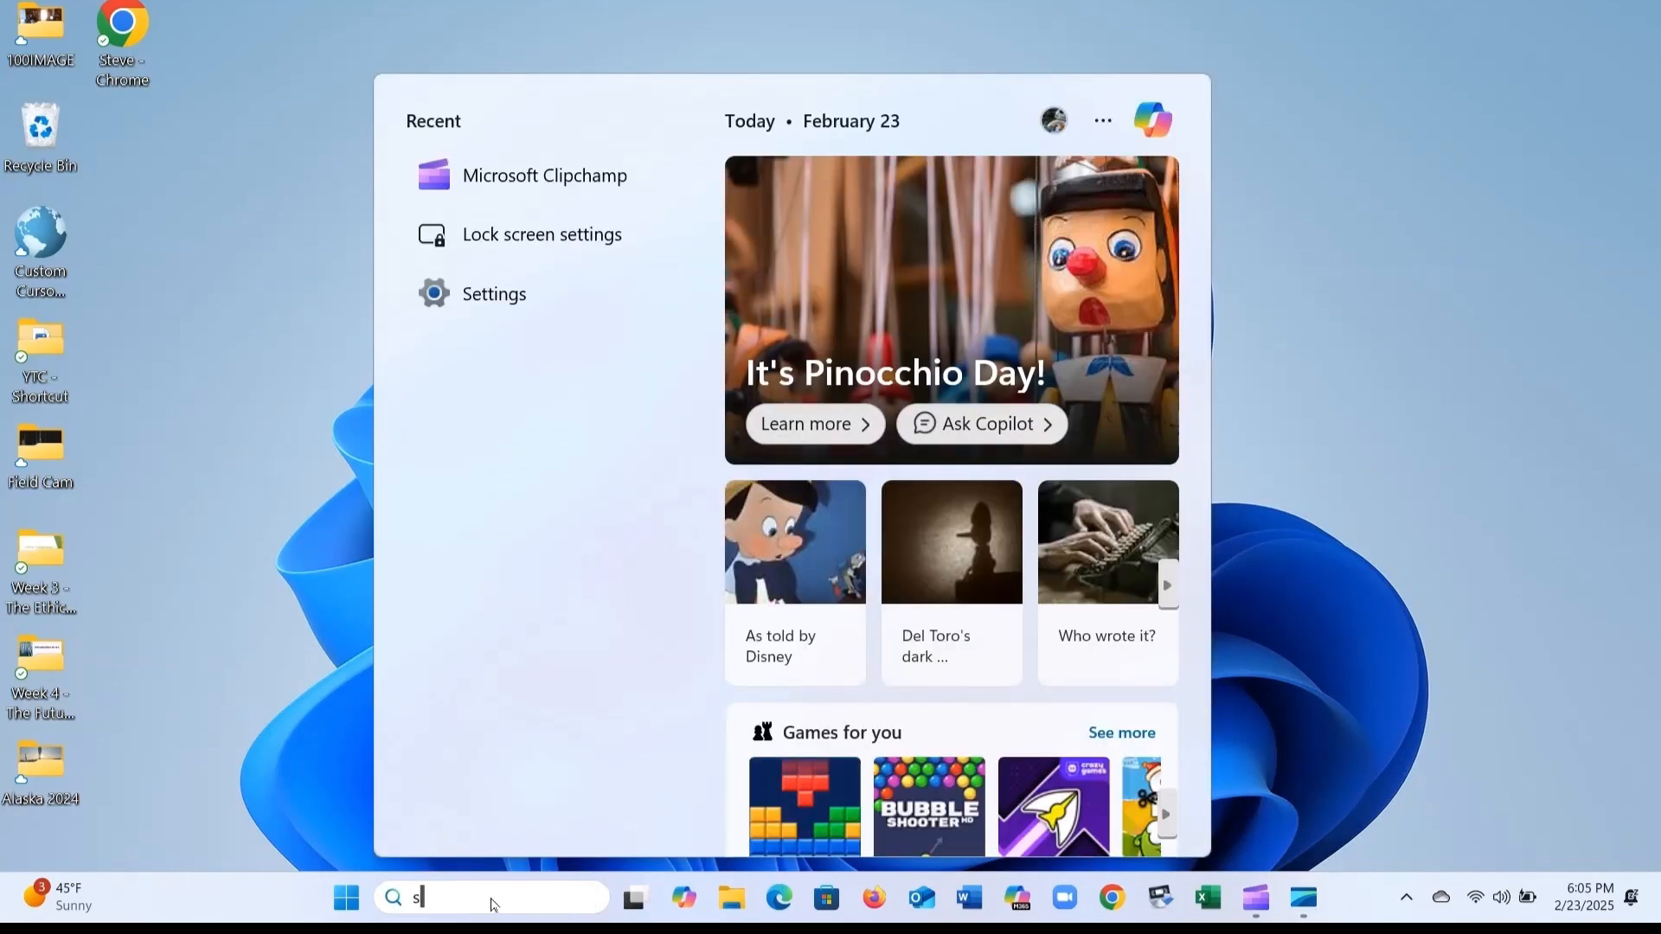
{"action": "type", "text": "etting"}
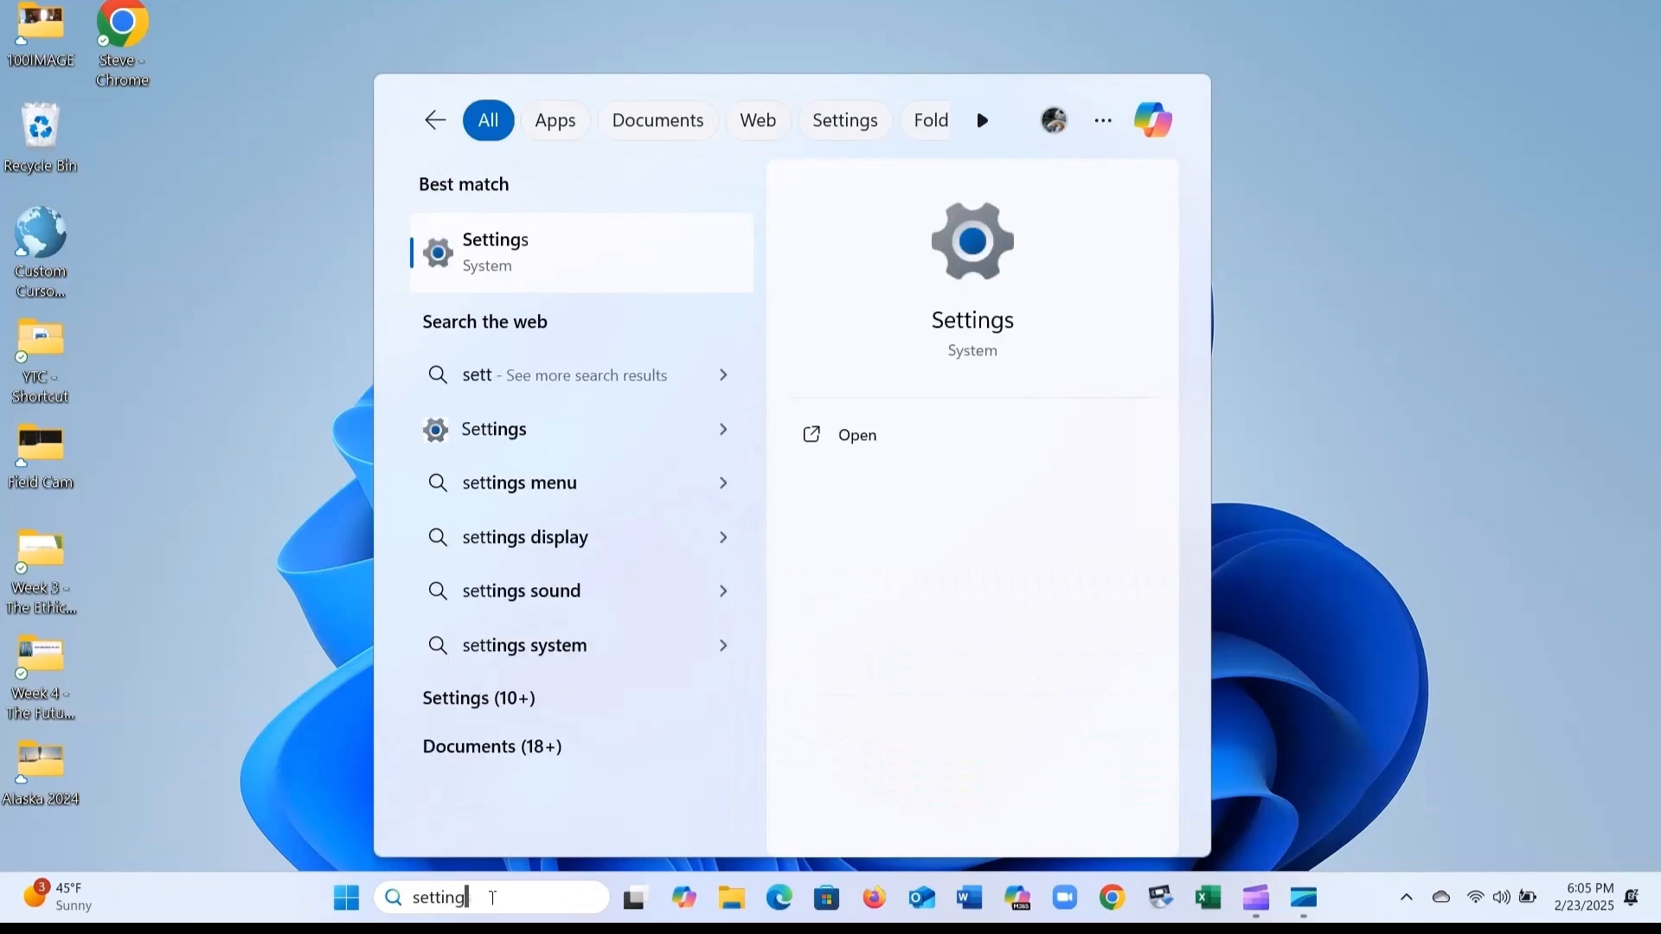
{"action": "left_click", "coordinate": [500, 272]}
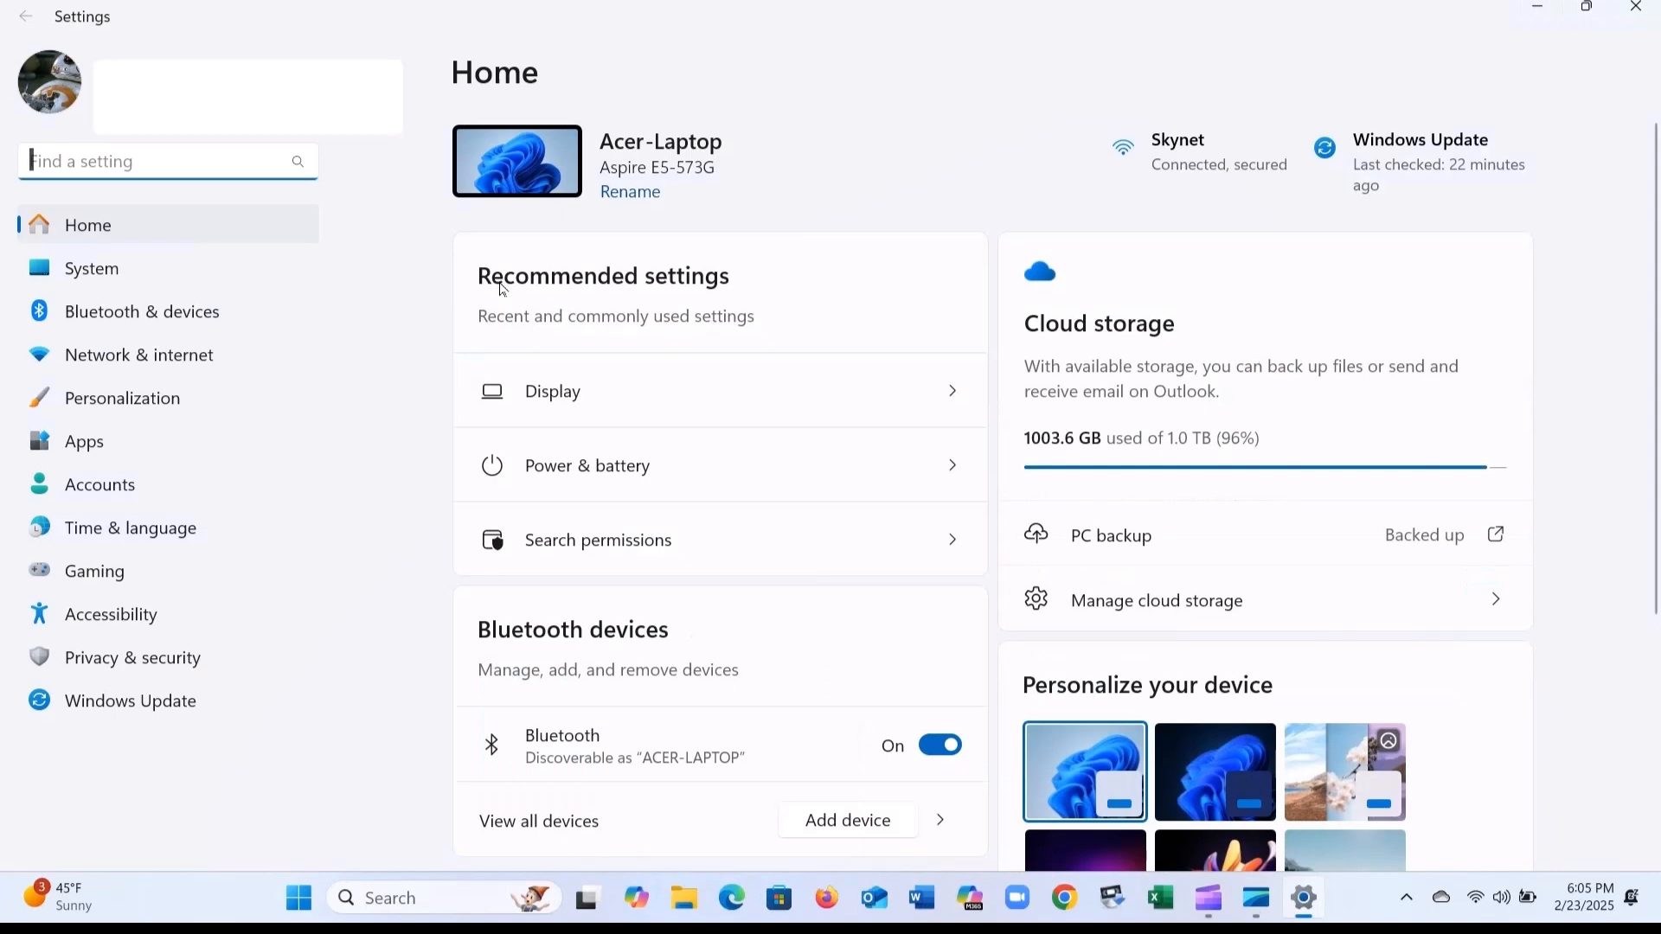
{"action": "left_click", "coordinate": [620, 476]}
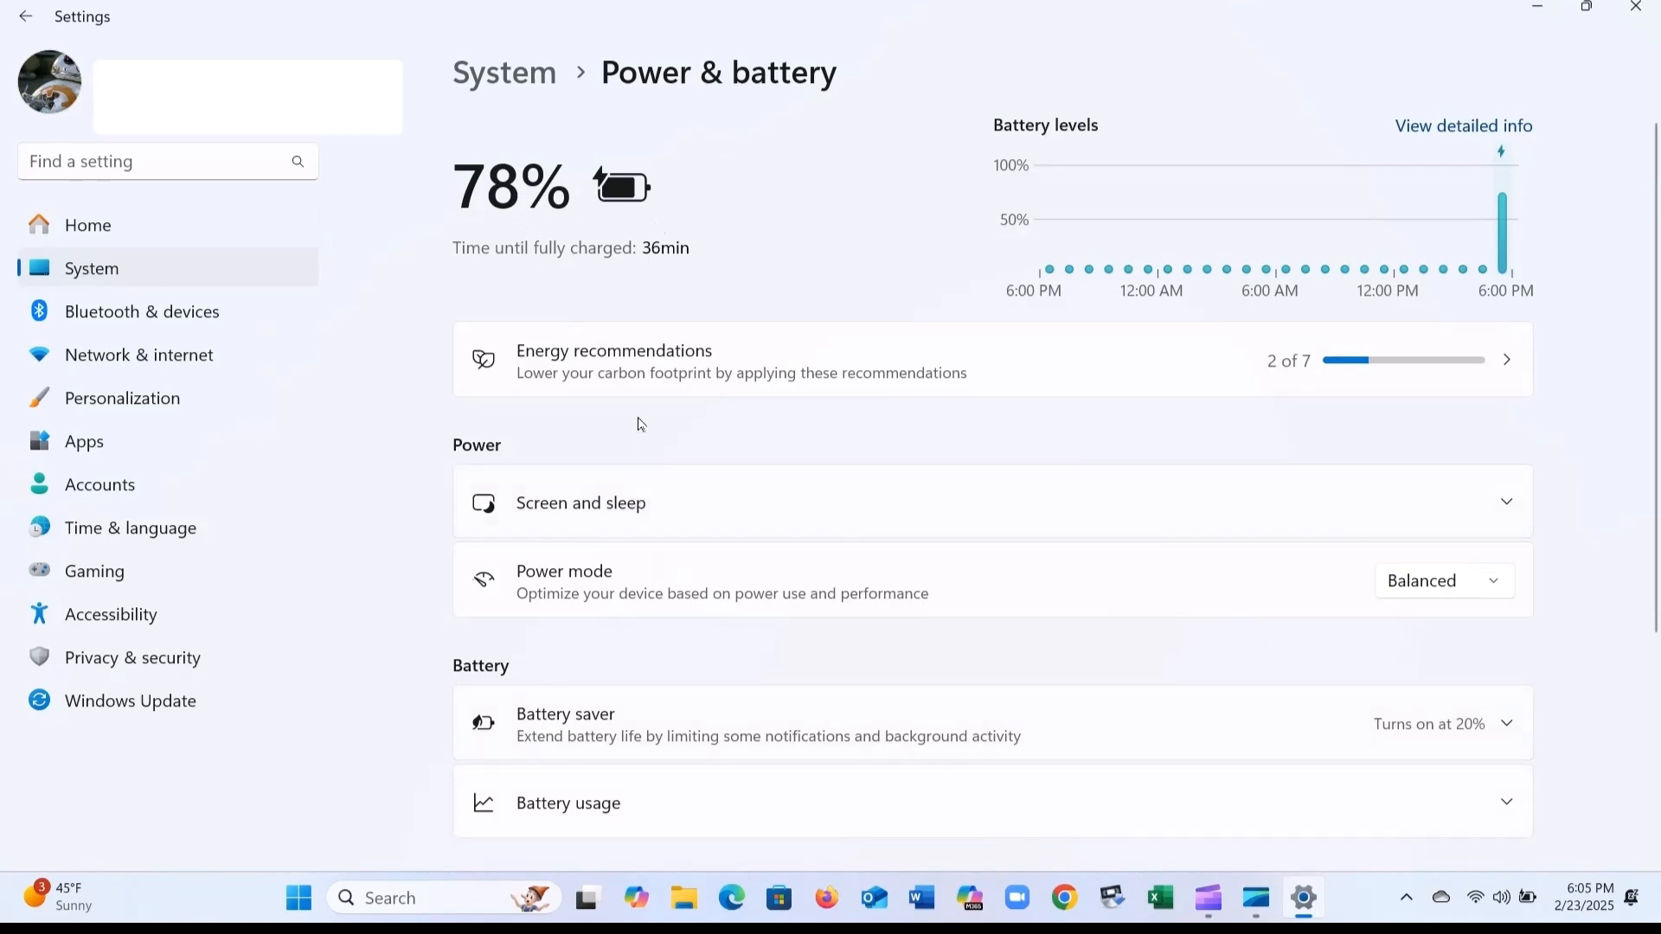
- Review the available power modes and keep Balanced selected
{"action": "scroll", "coordinate": [719, 363], "scroll_direction": "down", "scroll_amount": 3}
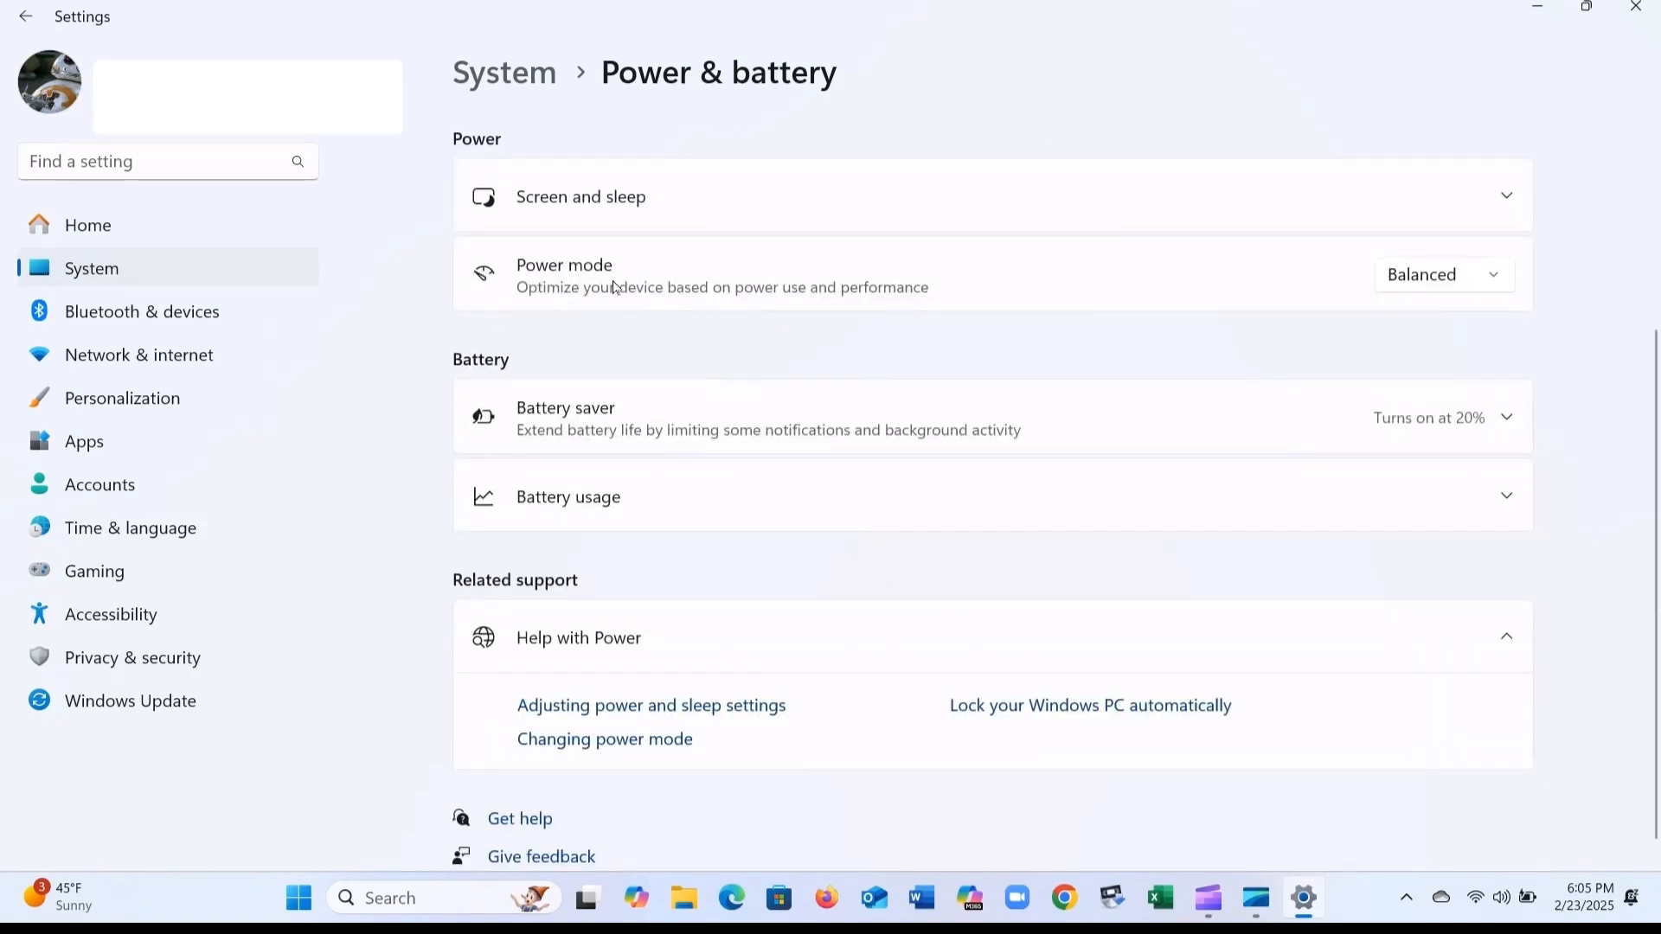
{"action": "left_click", "coordinate": [1456, 276]}
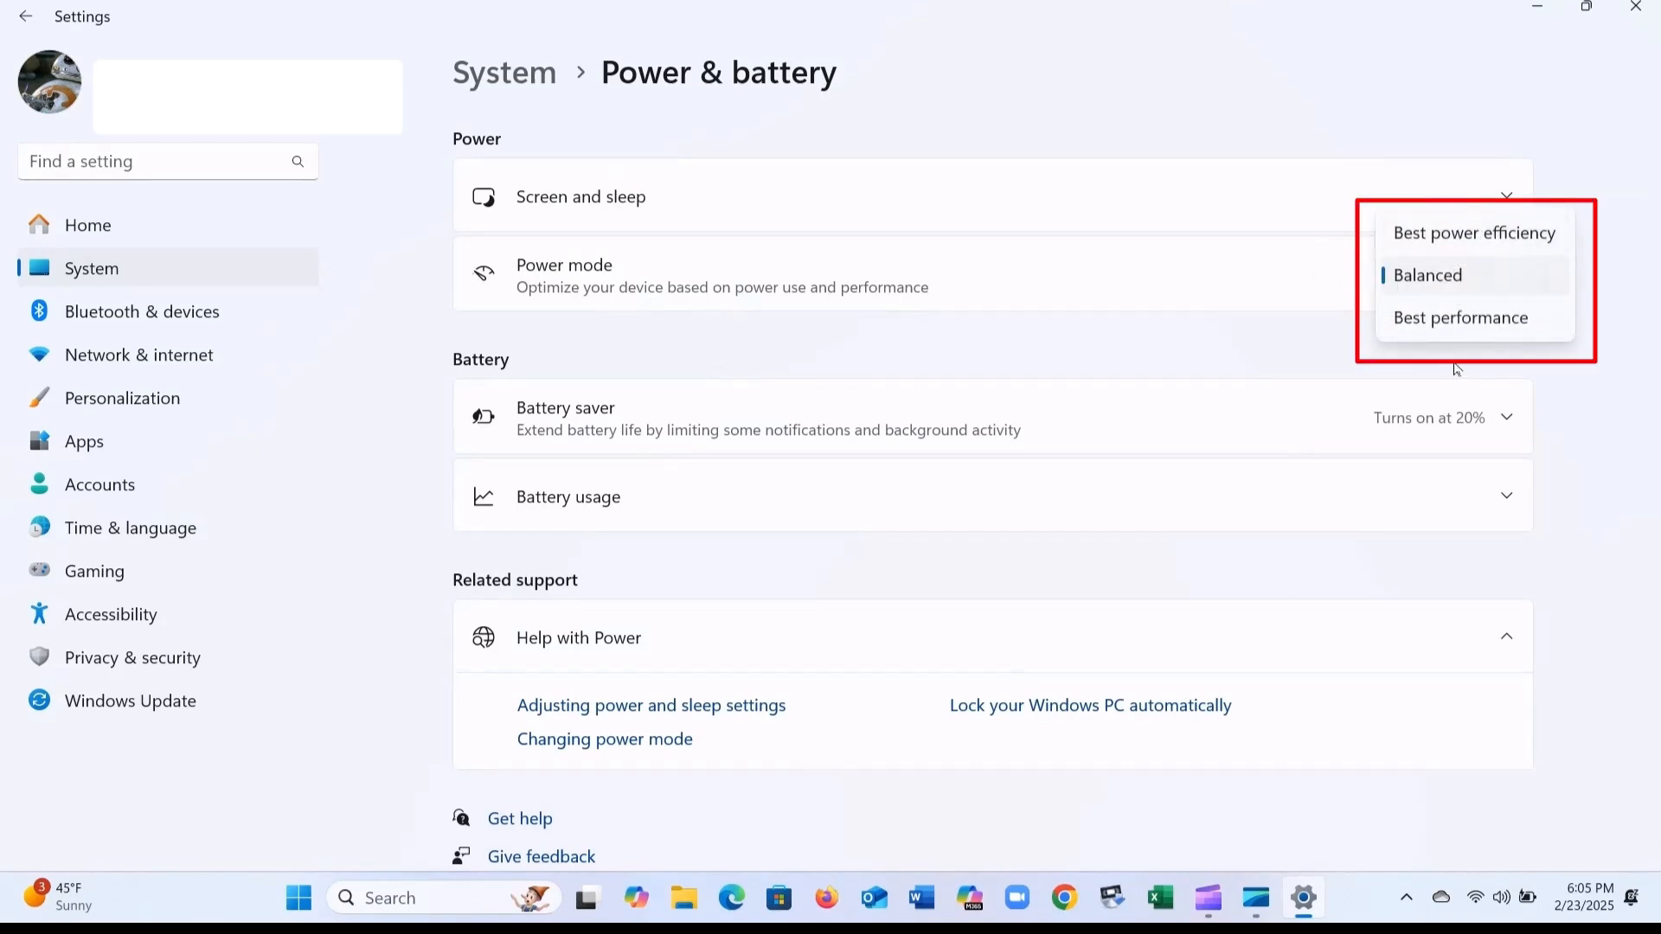
{"action": "left_click", "coordinate": [1438, 275]}
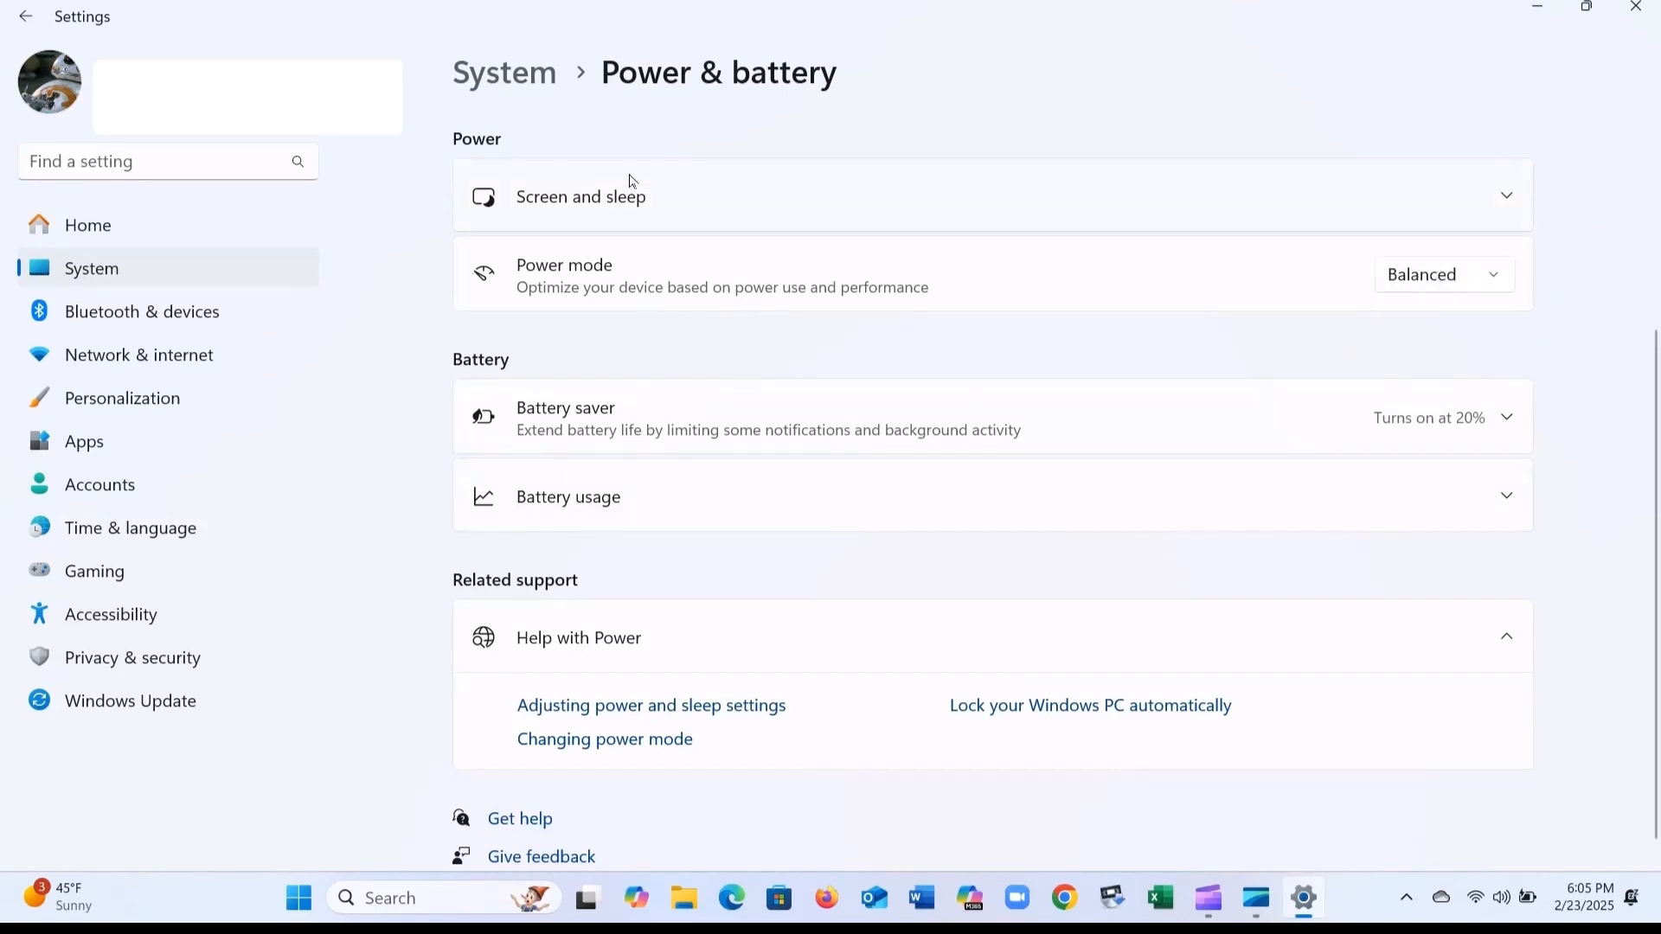
- Expand Screen and sleep and review the screen turn-off time choices for battery power and plugged in
{"action": "left_click", "coordinate": [612, 197]}
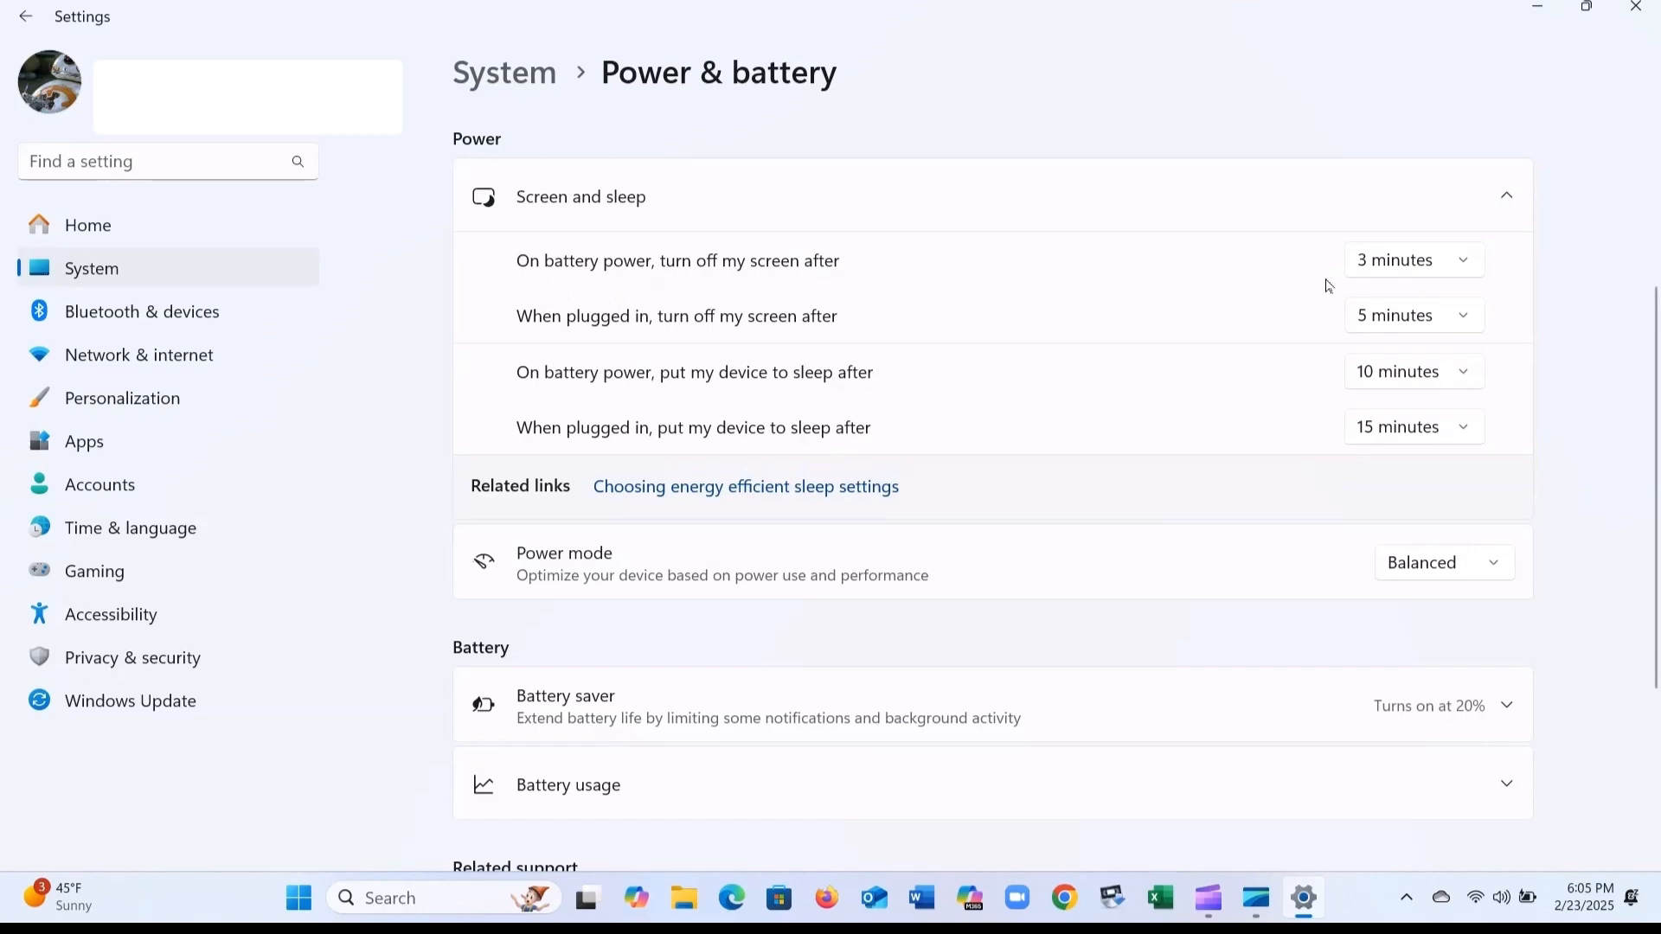
{"action": "left_click", "coordinate": [1468, 268]}
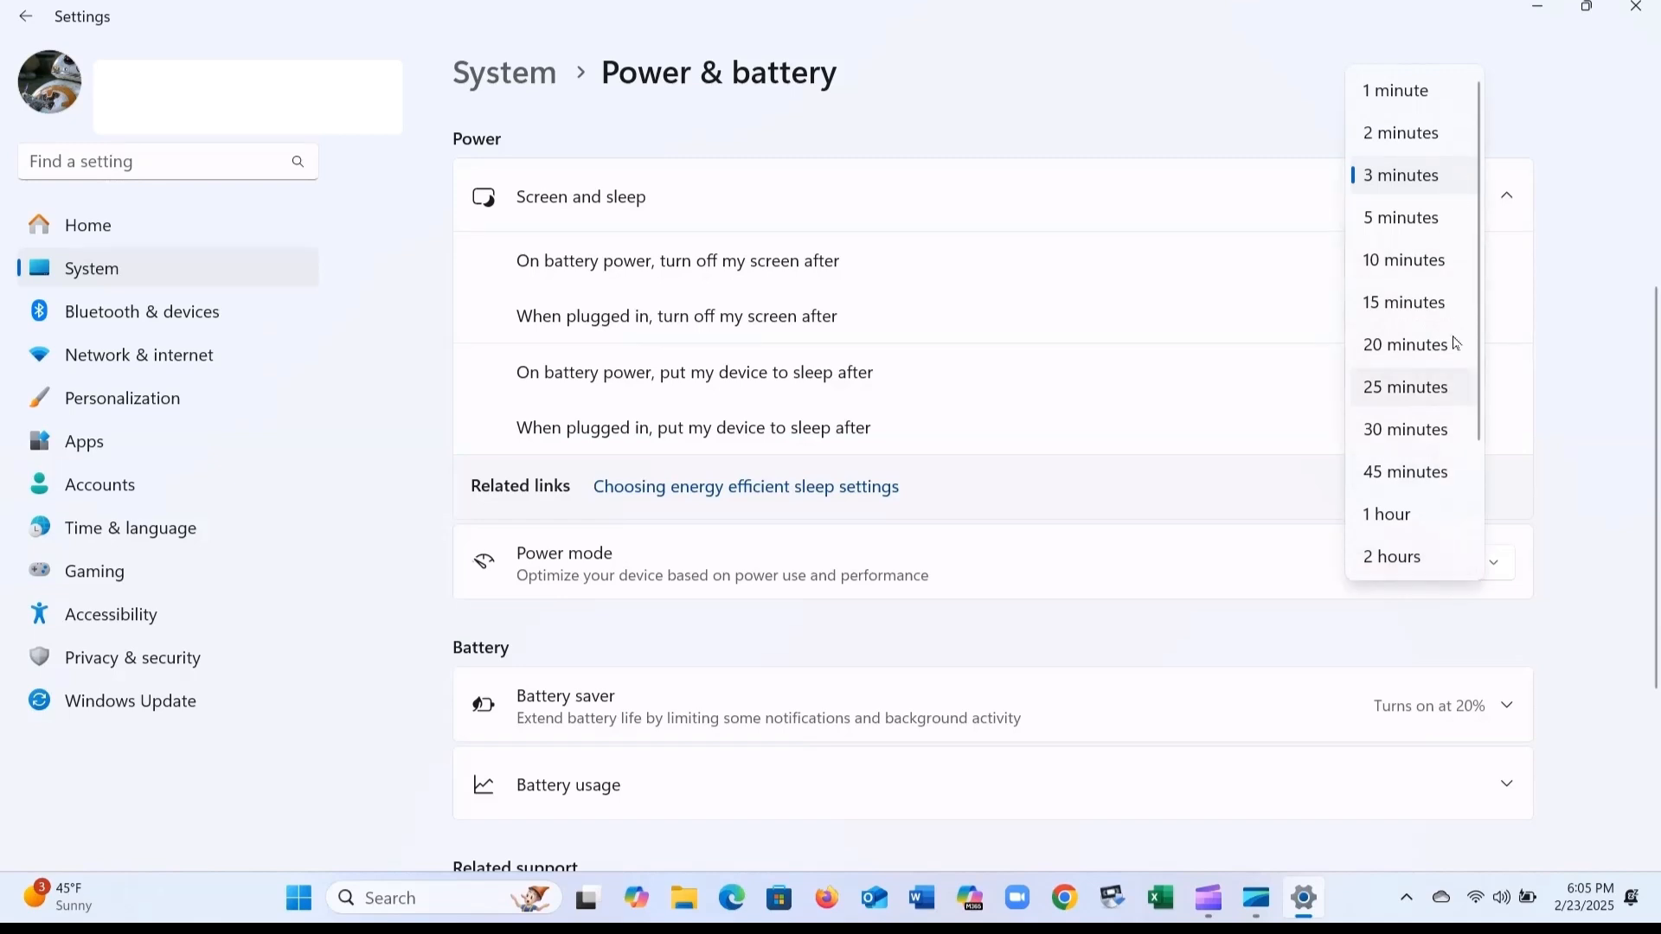
{"action": "left_click", "coordinate": [1035, 260]}
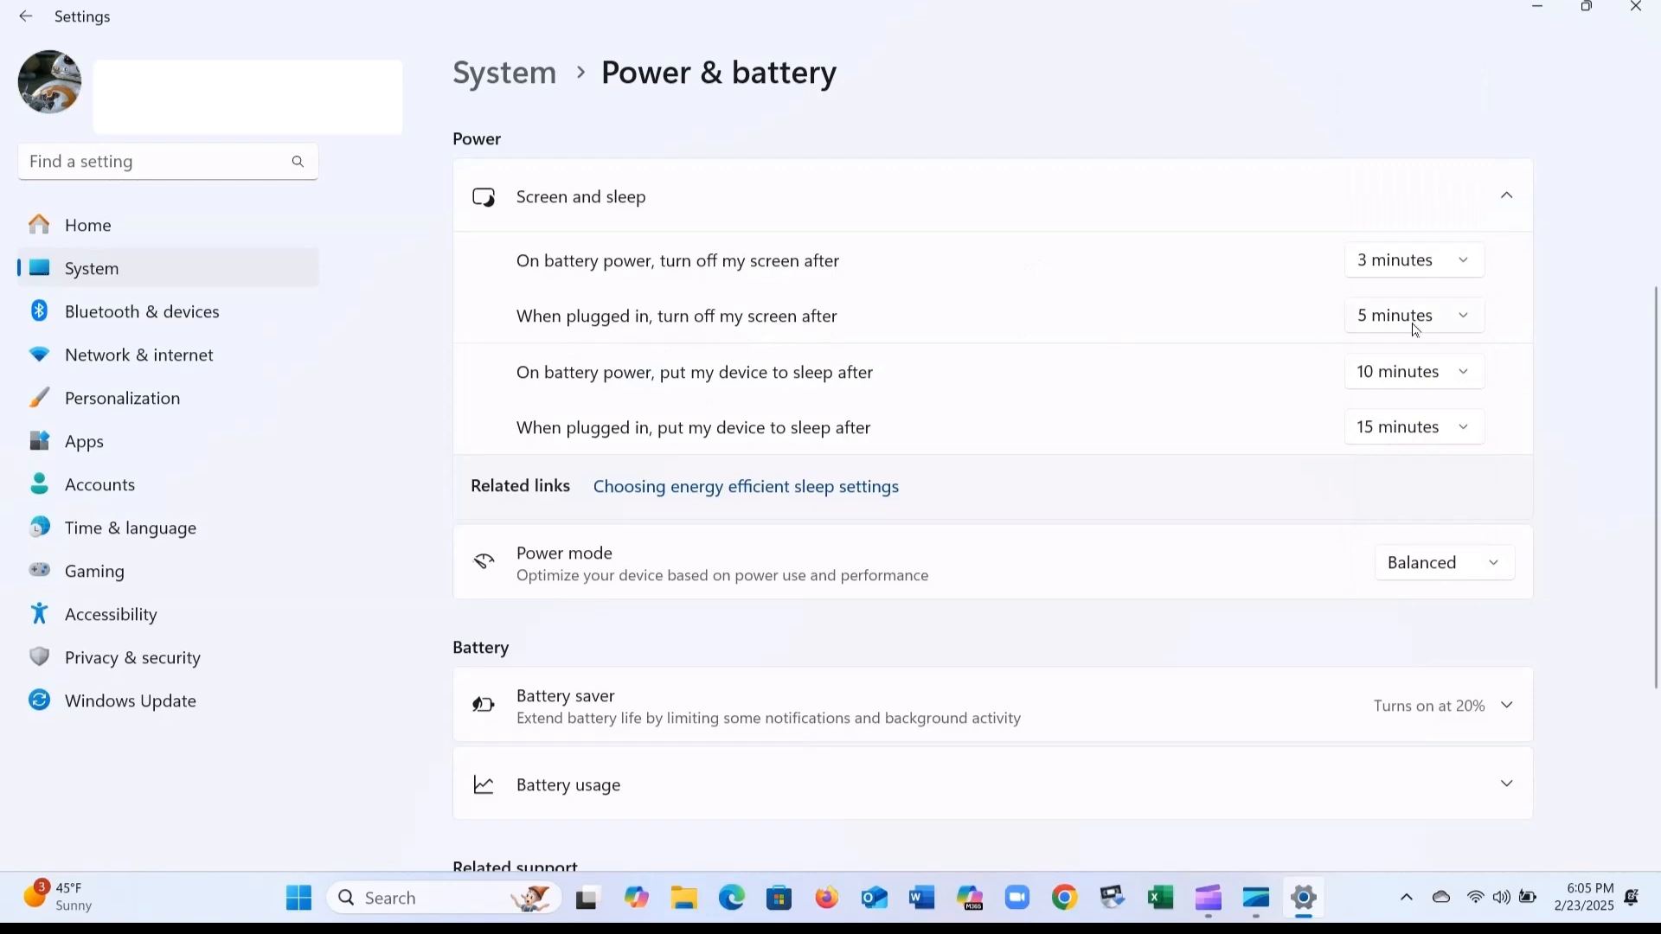
{"action": "left_click", "coordinate": [1447, 326]}
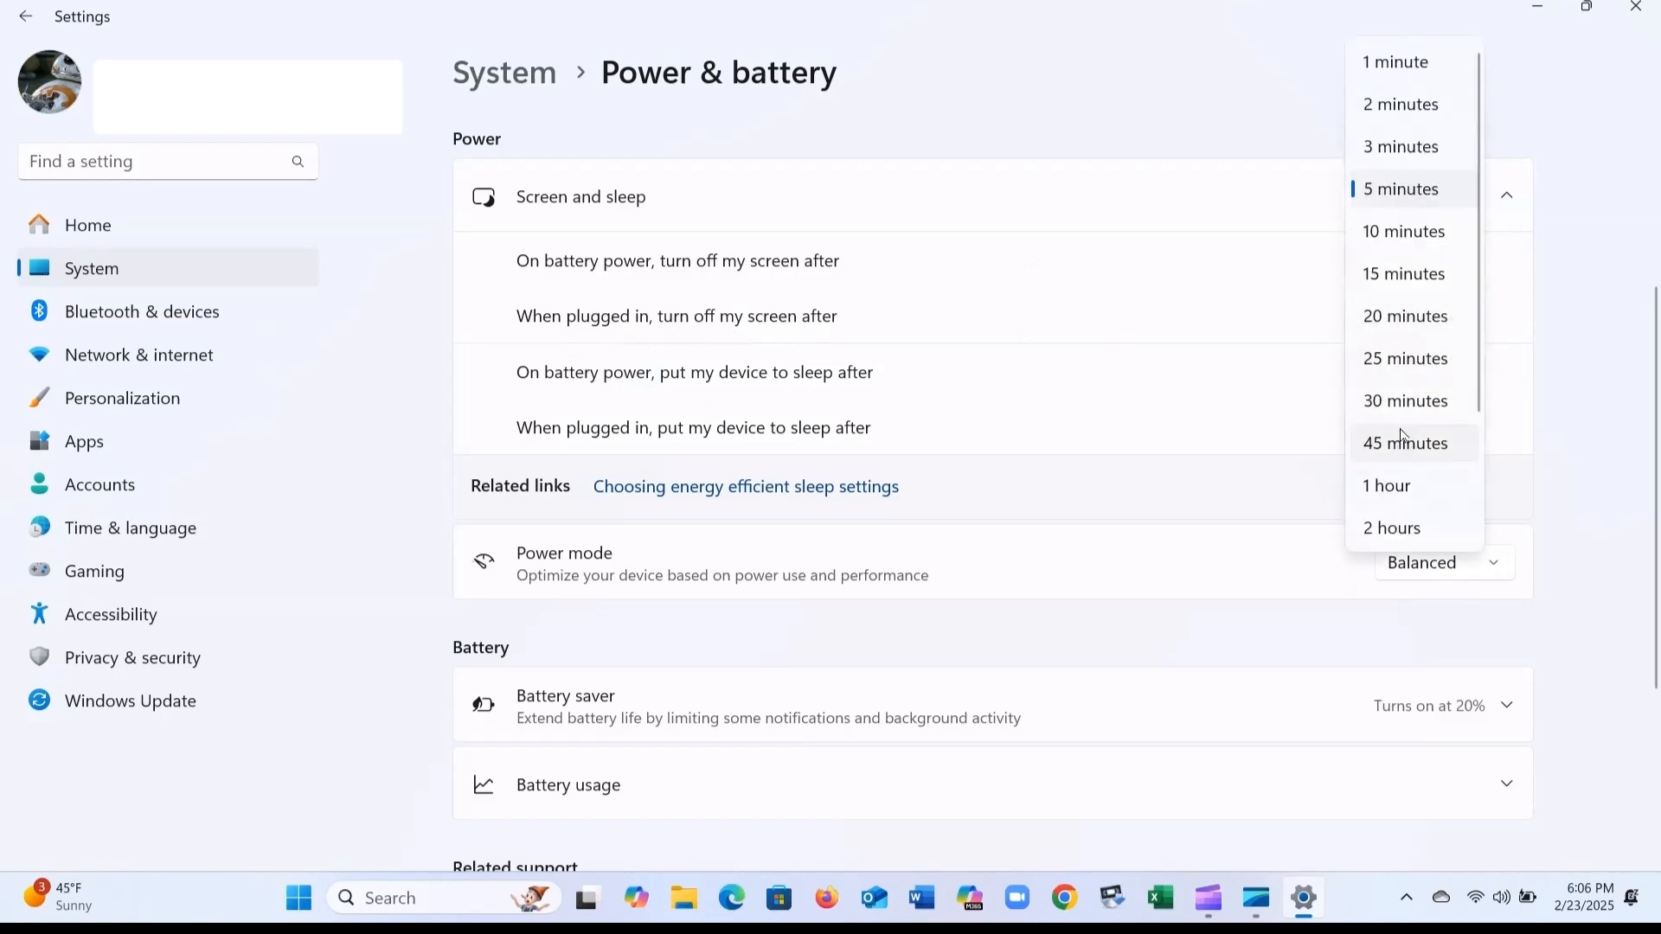
{"action": "left_click", "coordinate": [742, 334]}
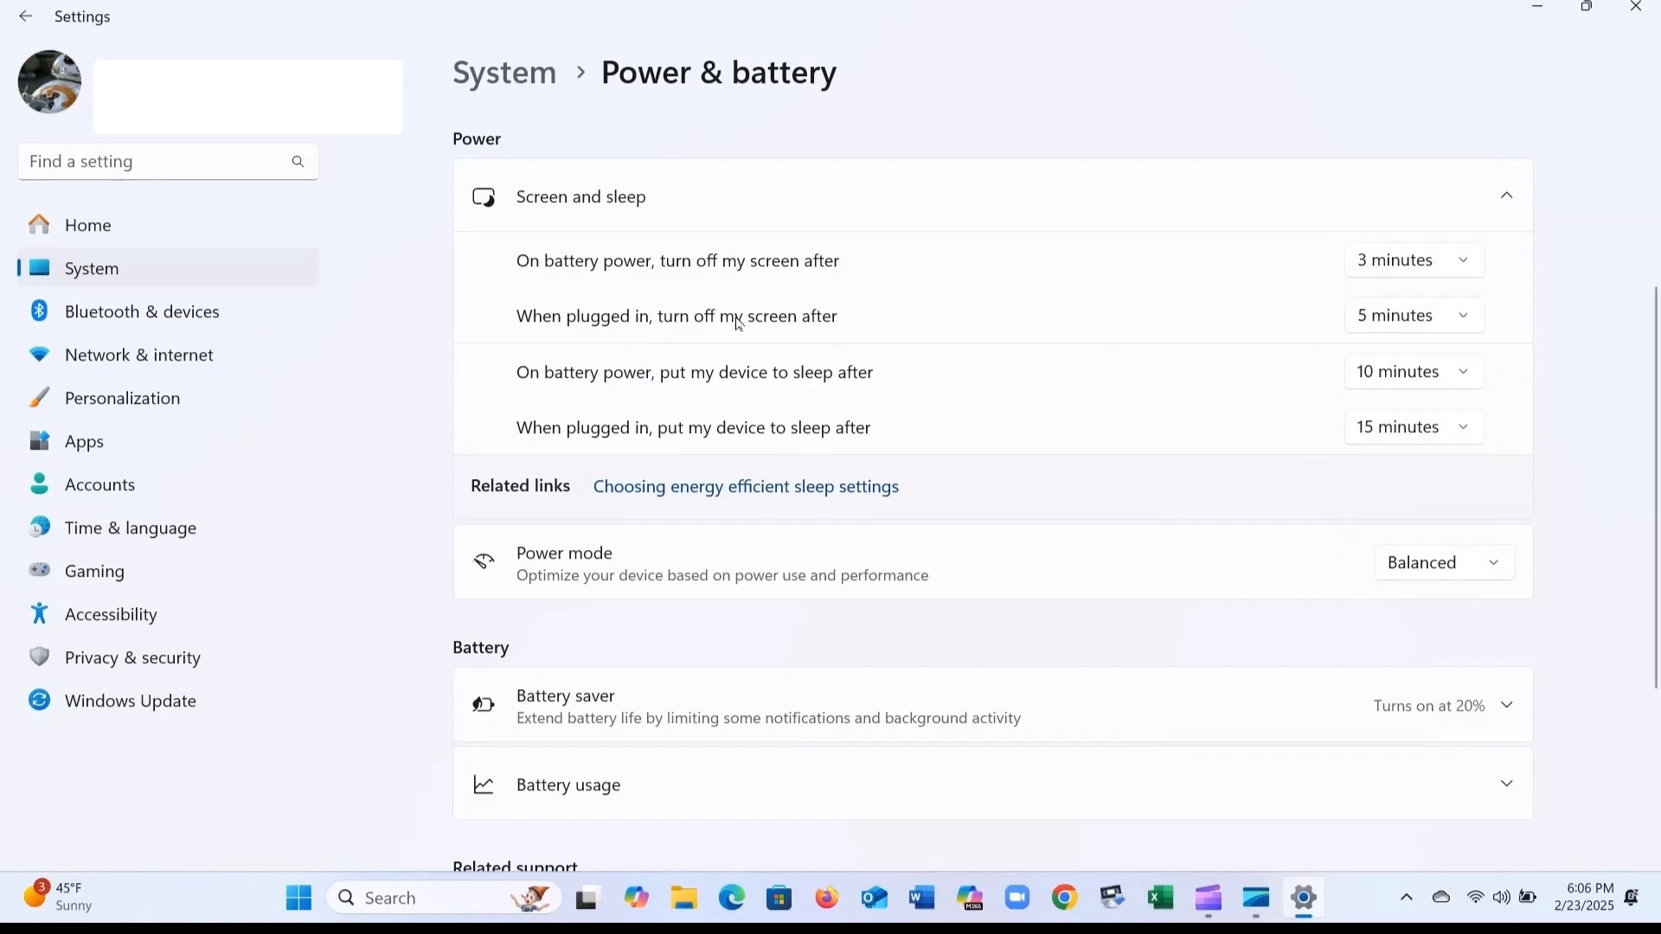
- Expand Battery saver, review the levels for turning it on automatically, and close Settings
{"action": "scroll", "coordinate": [605, 381], "scroll_direction": "down", "scroll_amount": 3}
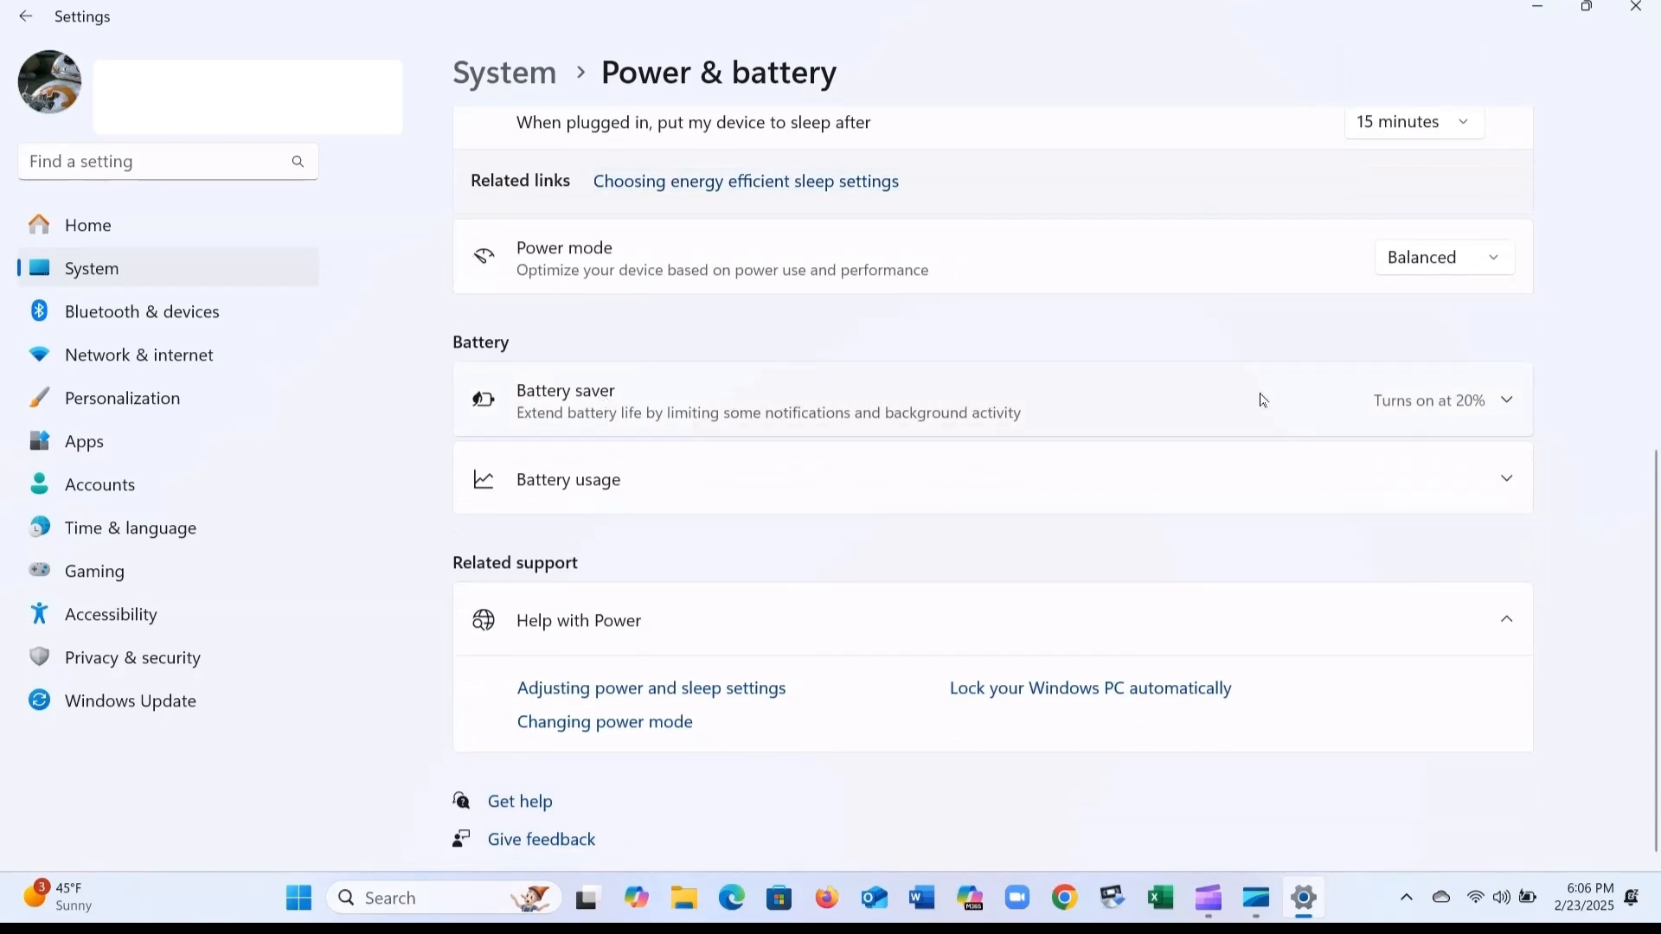
{"action": "left_click", "coordinate": [1510, 407]}
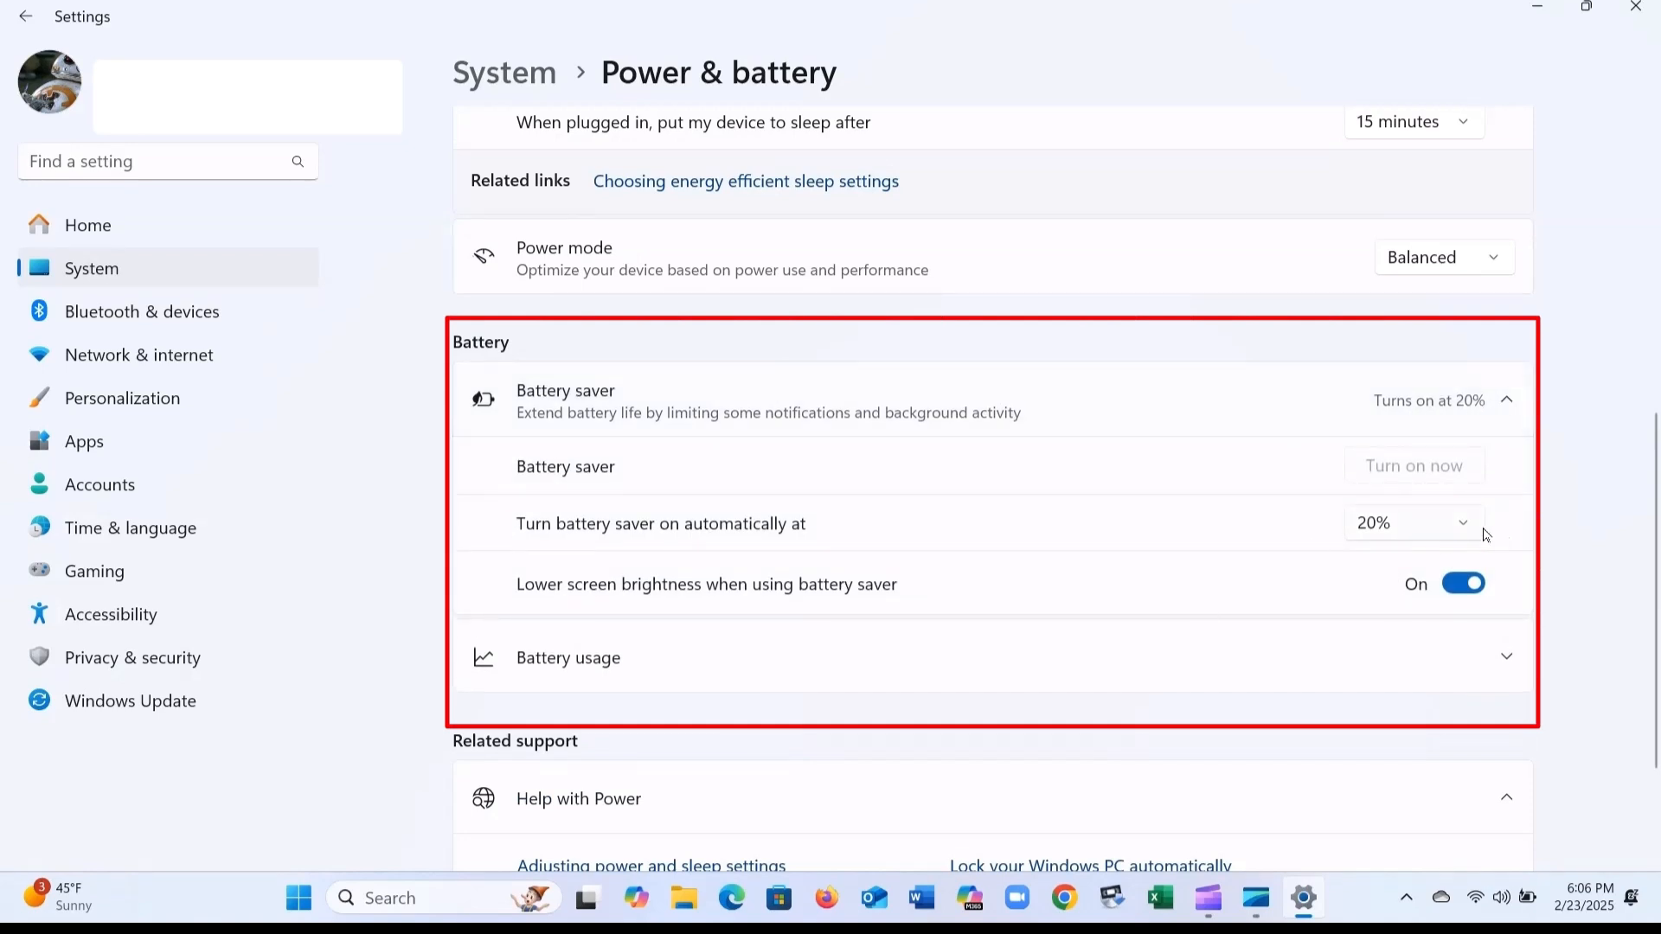
{"action": "left_click", "coordinate": [1465, 525]}
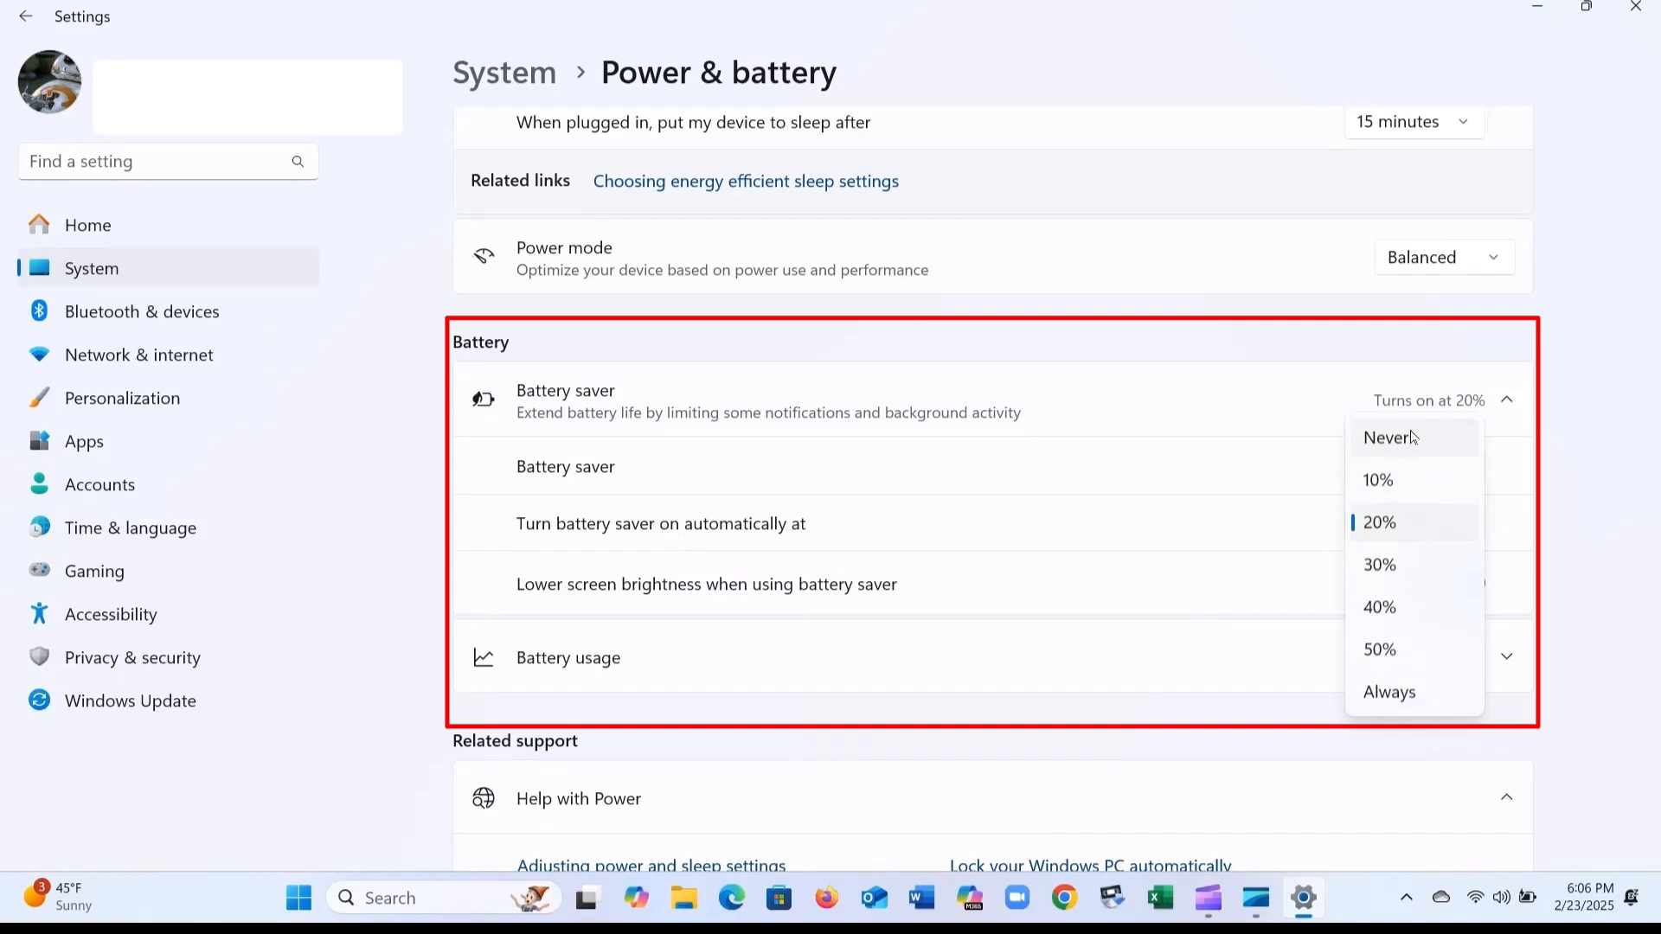
{"action": "left_click", "coordinate": [881, 491]}
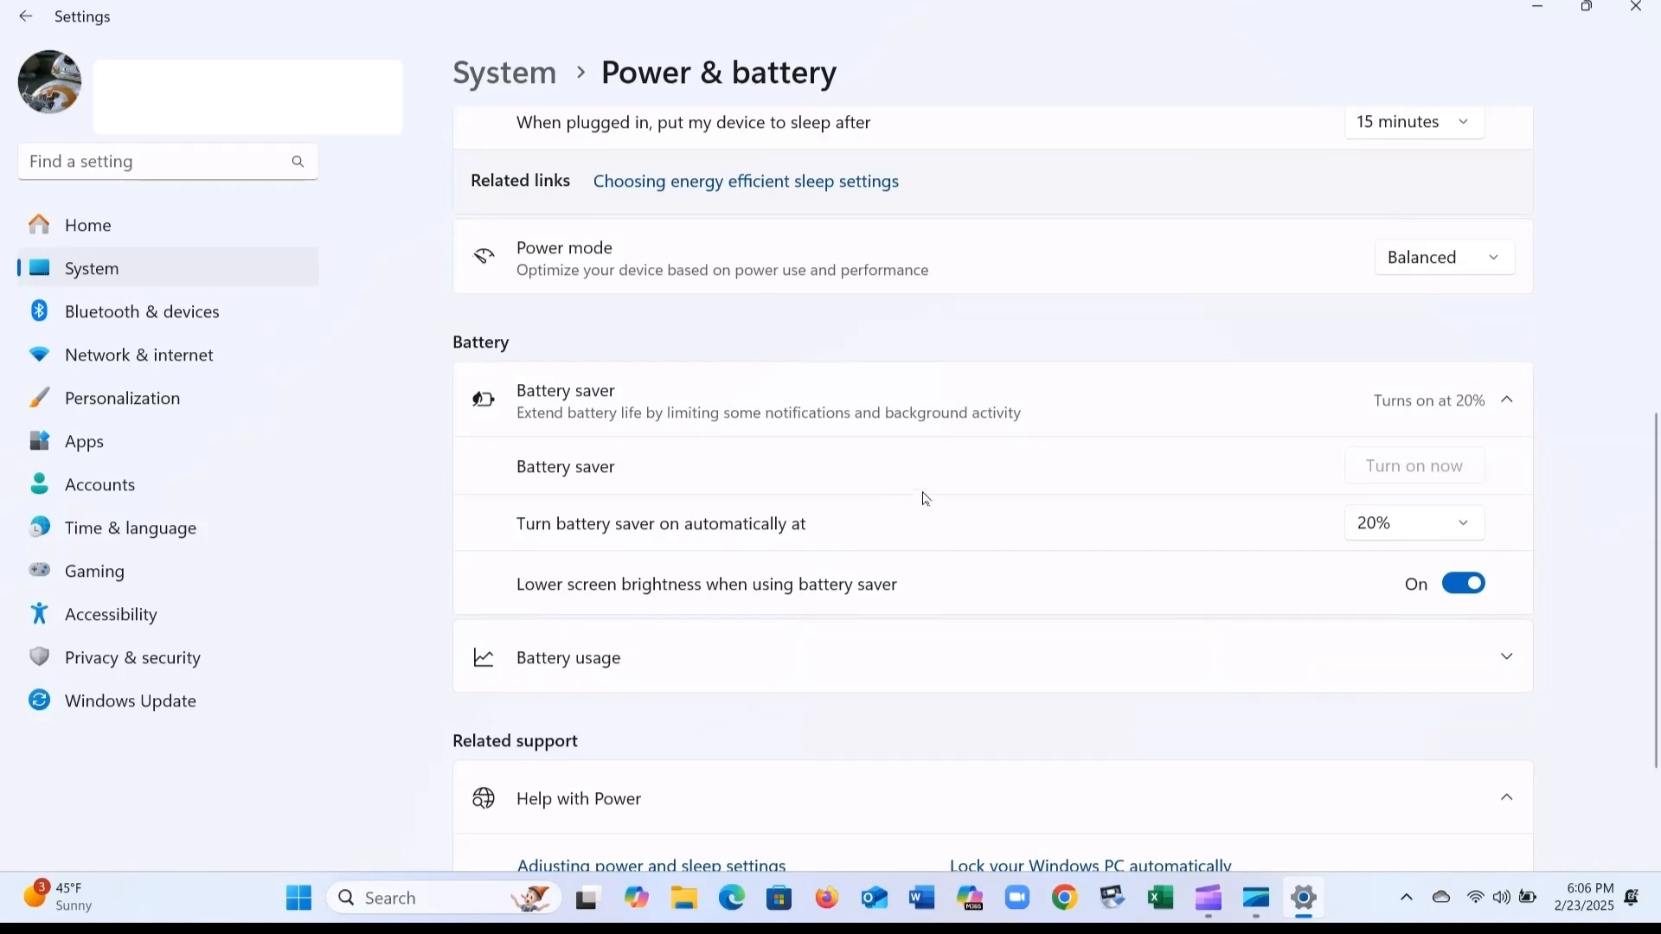
{"action": "key", "text": "alt+F4"}
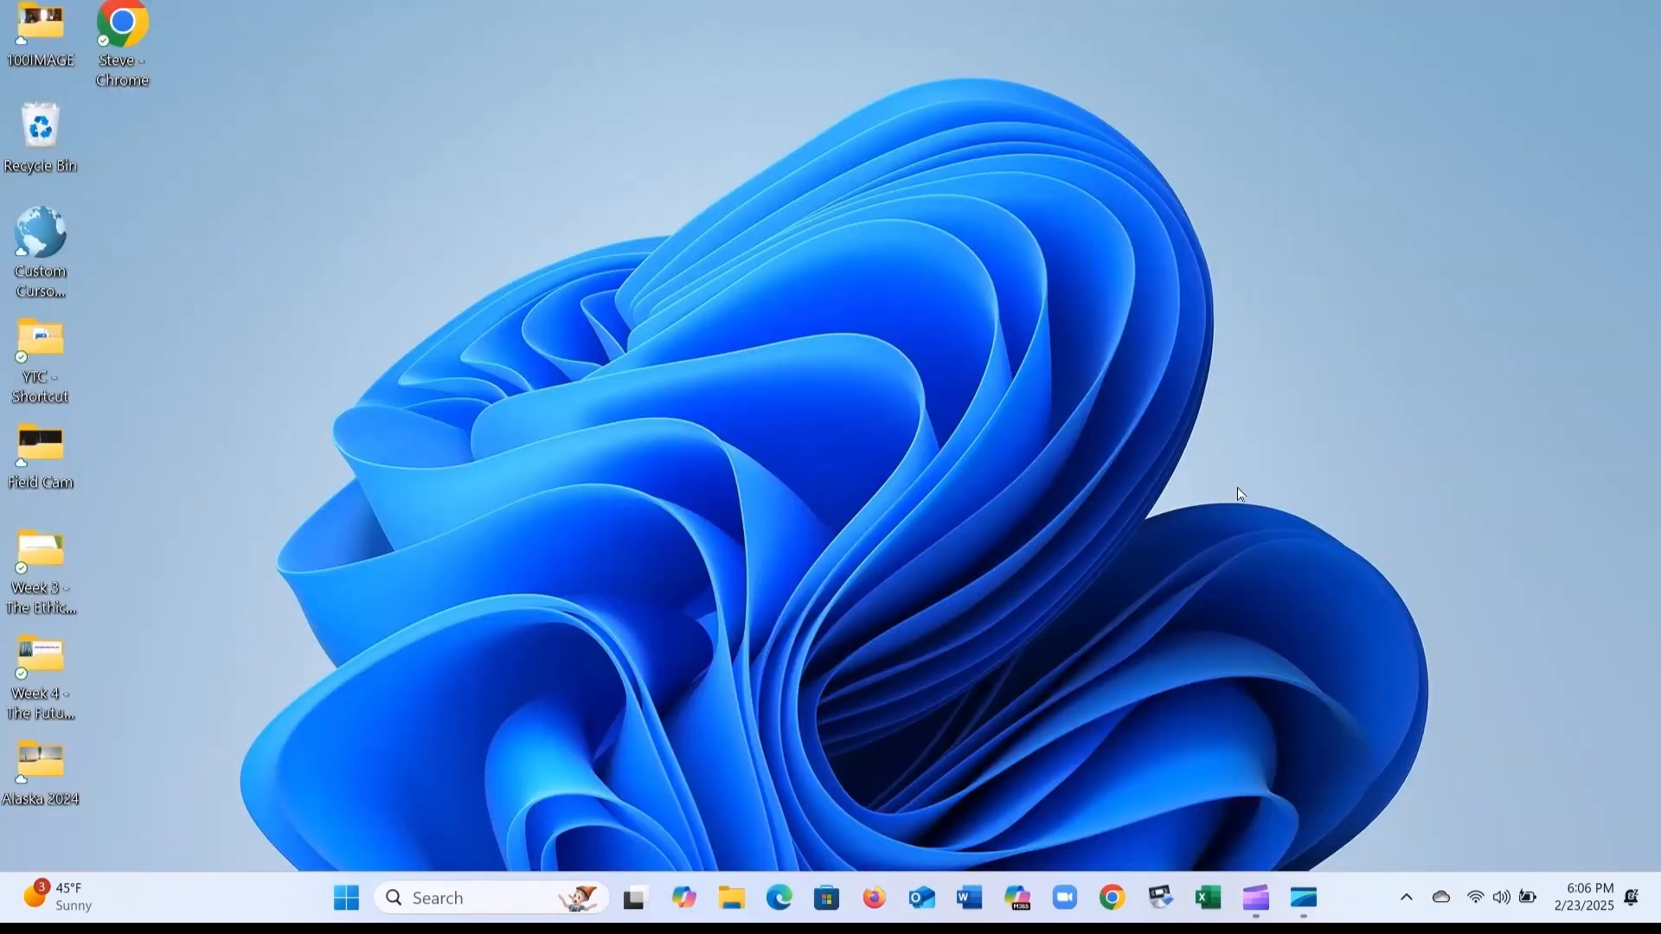